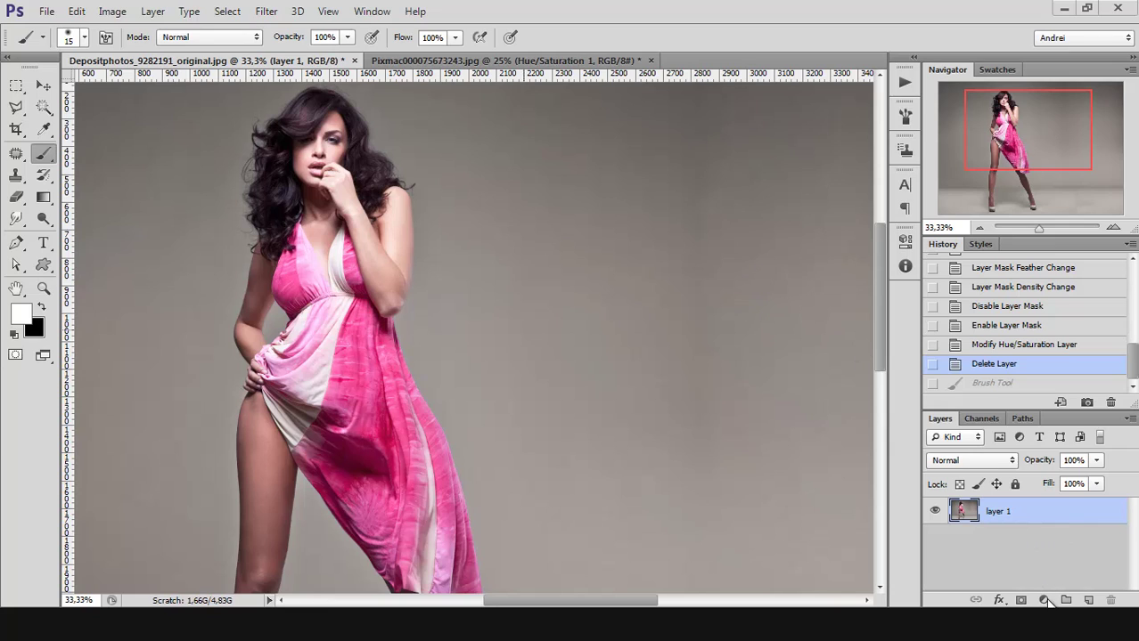
Step: Add a Hue/Saturation adjustment layer above layer 1
left_click(1061, 559)
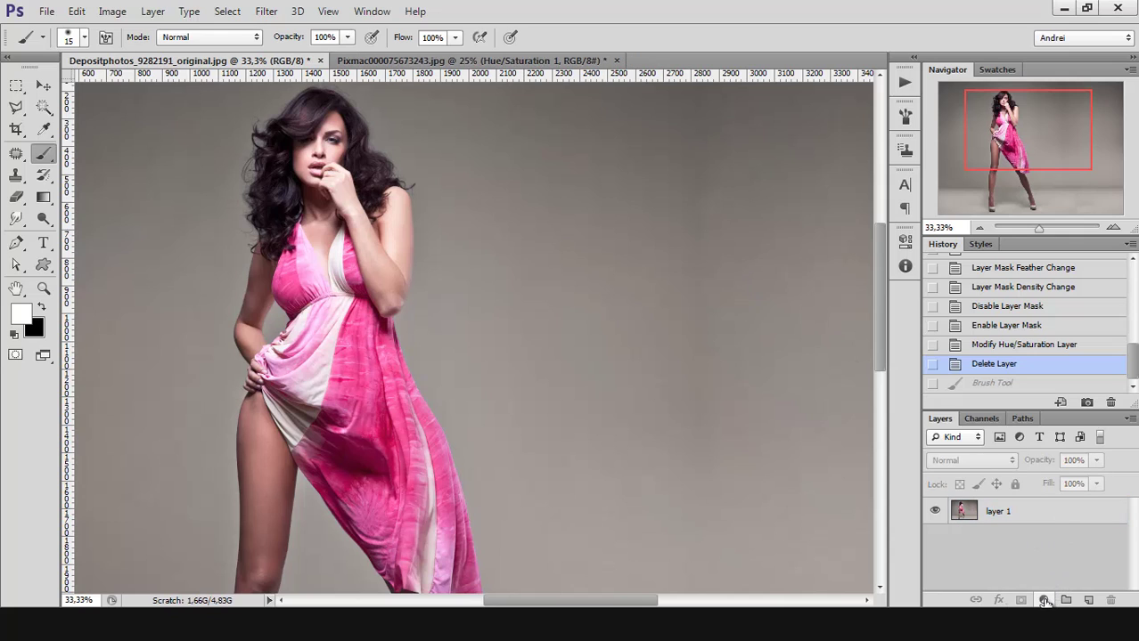
left_click(1044, 600)
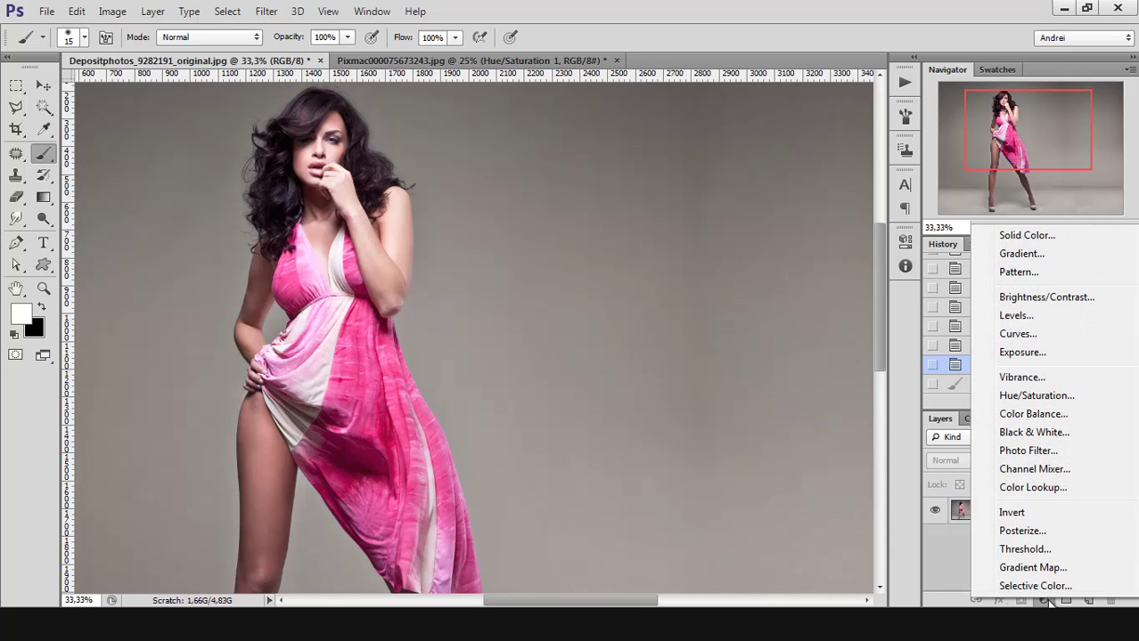
left_click(1058, 401)
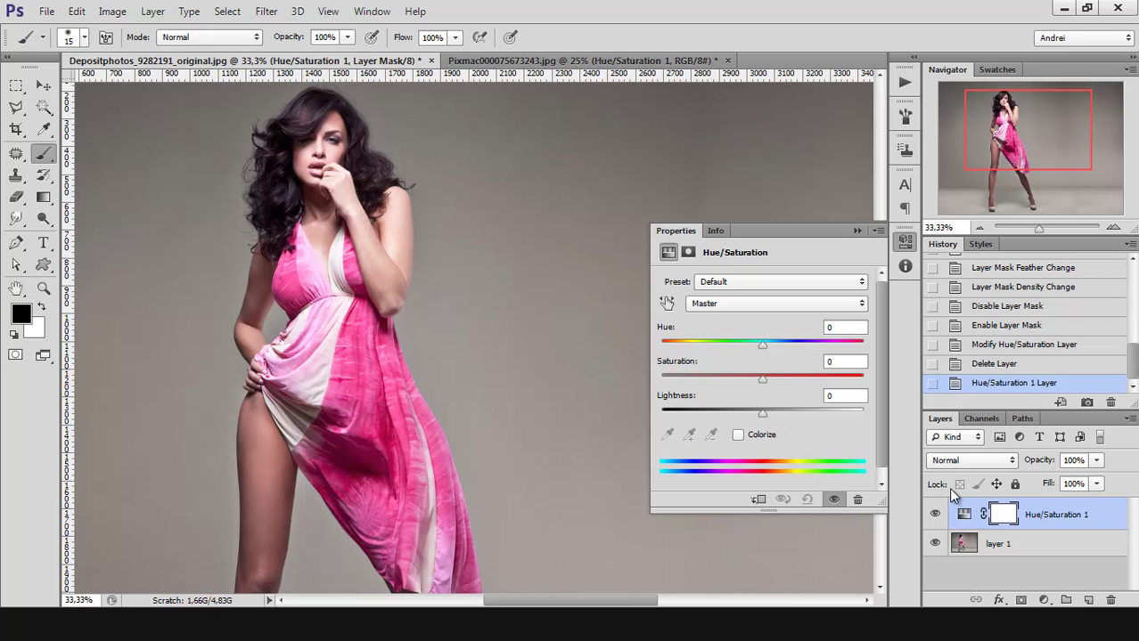
Step: Try hue +4, saturation +22 and lightness -7 on the adjustment layer, and reset it to the defaults
left_click_drag(763, 344, 755, 412)
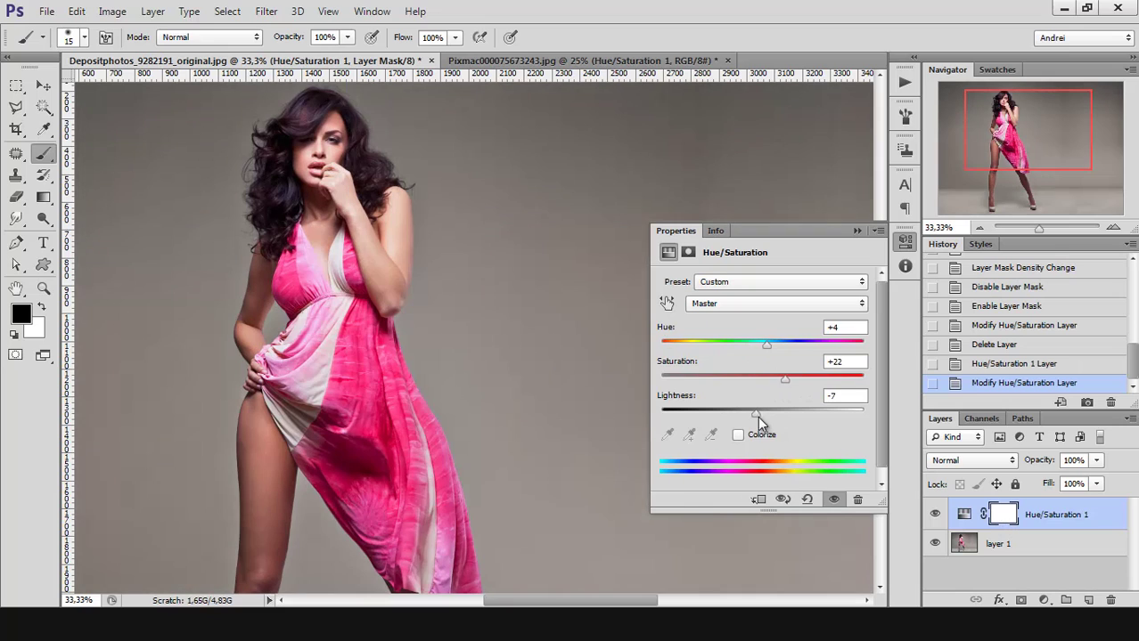
left_click(807, 499)
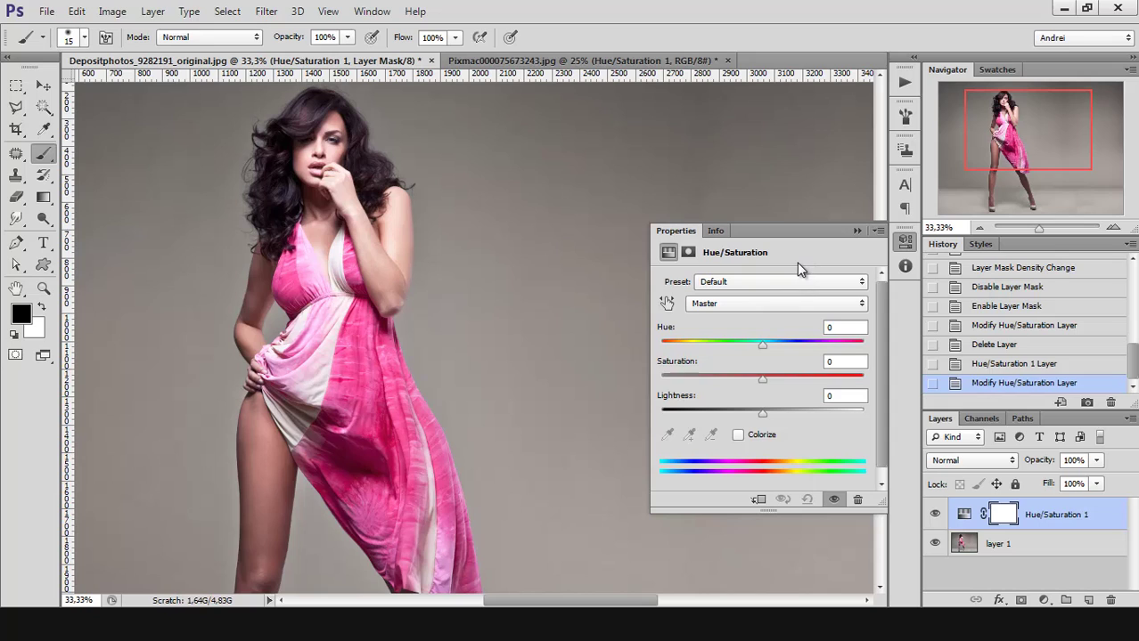
Step: Examine the adjustment layer's mask properties and return to its Hue/Saturation settings
left_click(687, 253)
left_click(669, 253)
left_click(688, 253)
left_click(669, 253)
Step: Try the Old Style, Sepia, Yellow Boost and Increase Saturation presets, and return the adjustment to the Default preset
left_click(858, 281)
left_click(858, 282)
left_click(856, 281)
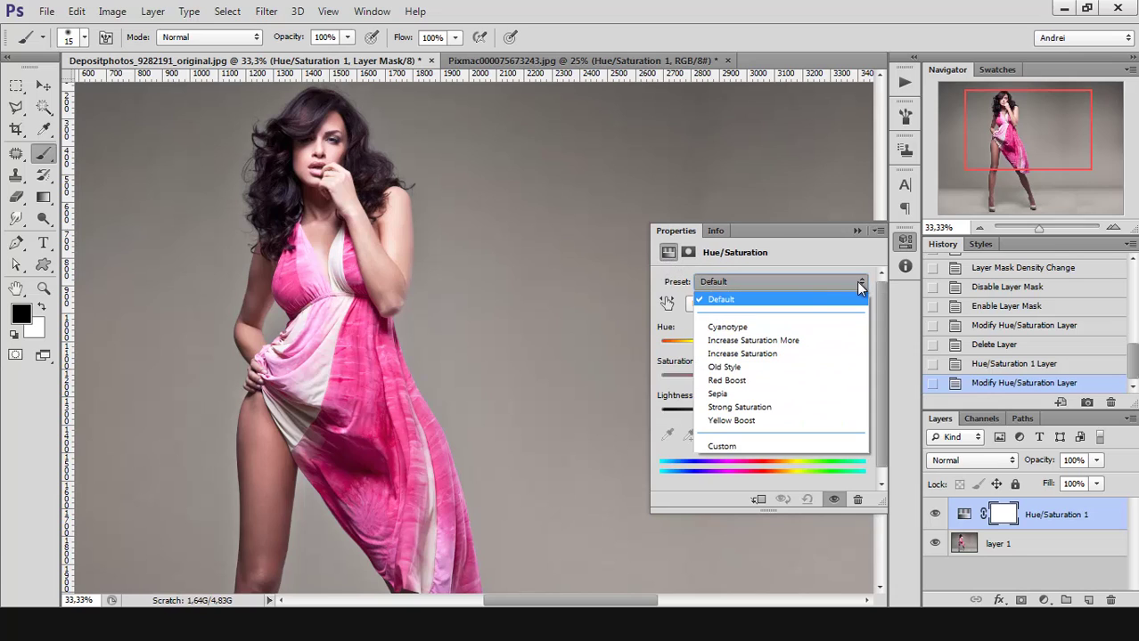
left_click(747, 367)
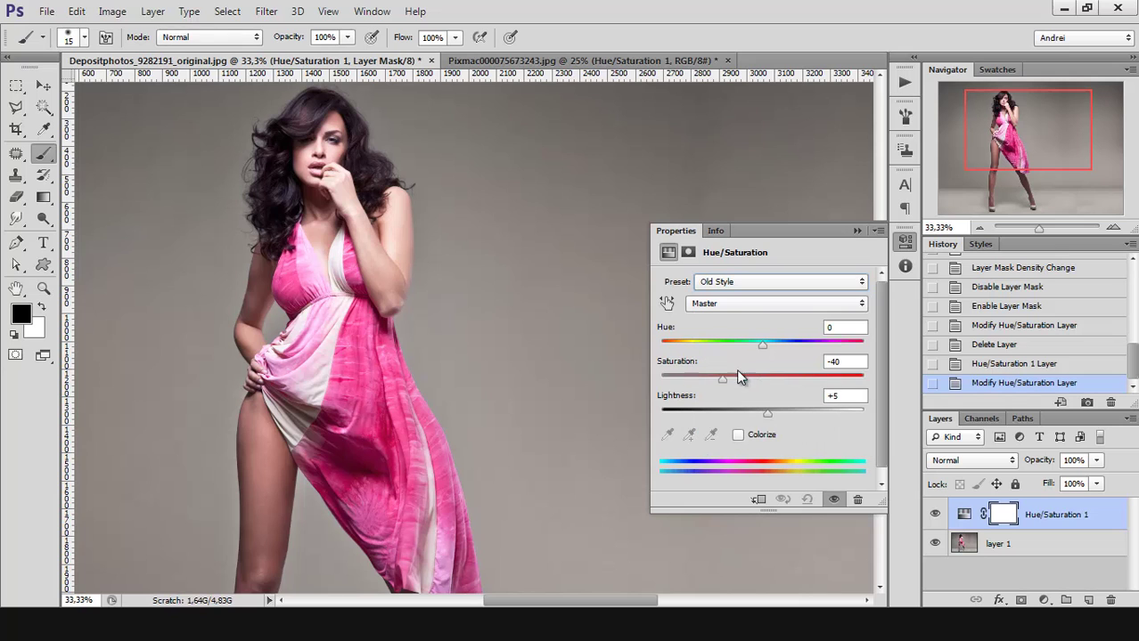
left_click(771, 284)
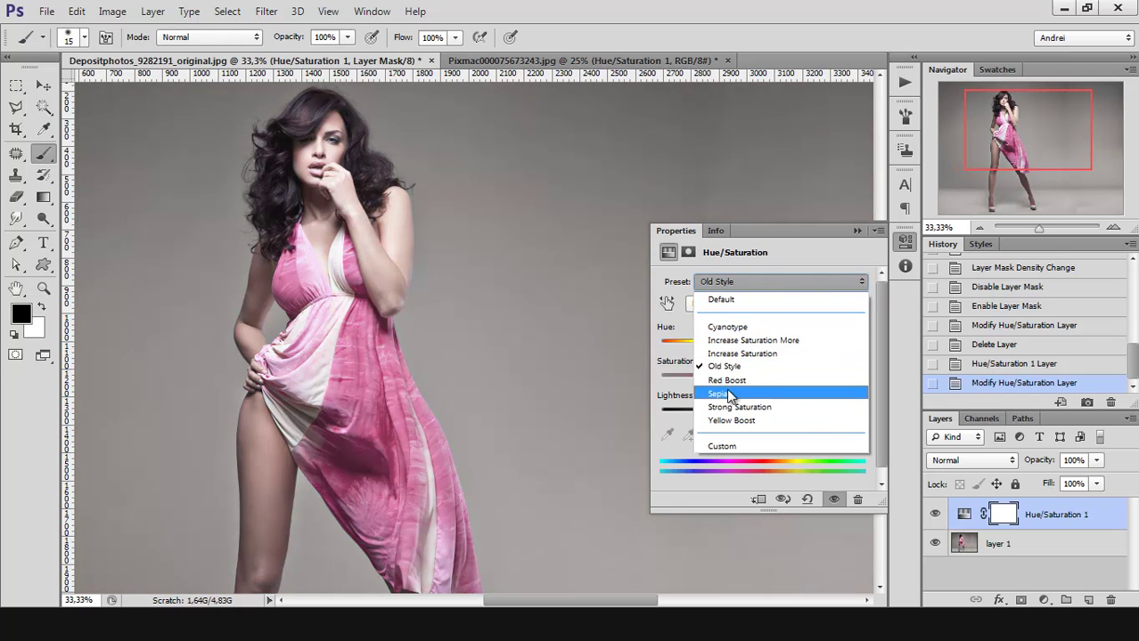
left_click(728, 388)
left_click(762, 284)
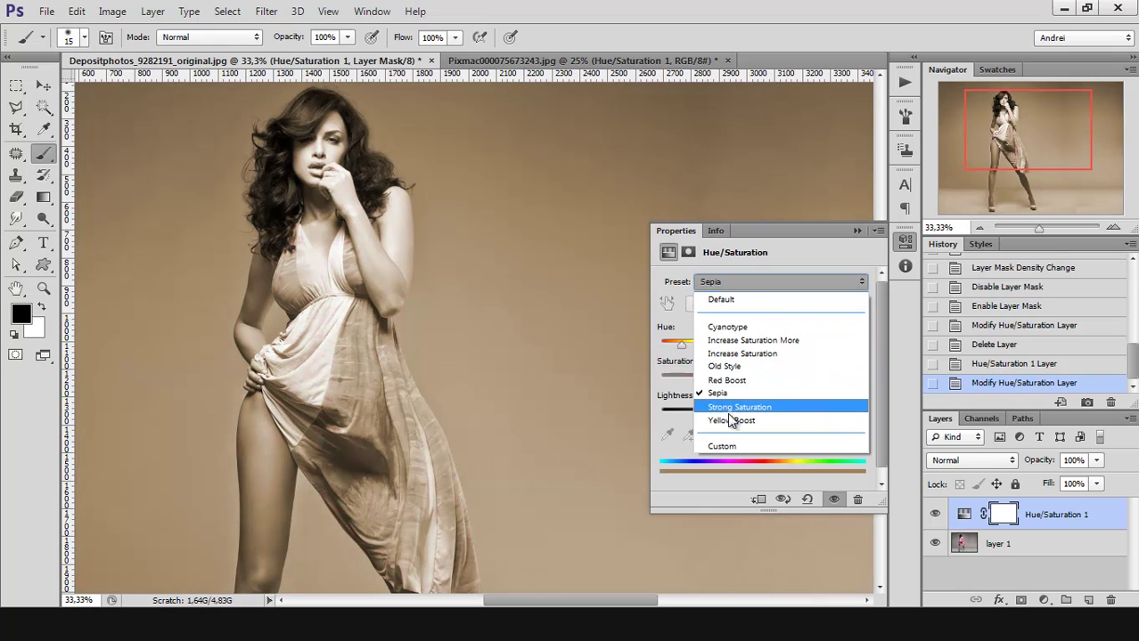
left_click(737, 414)
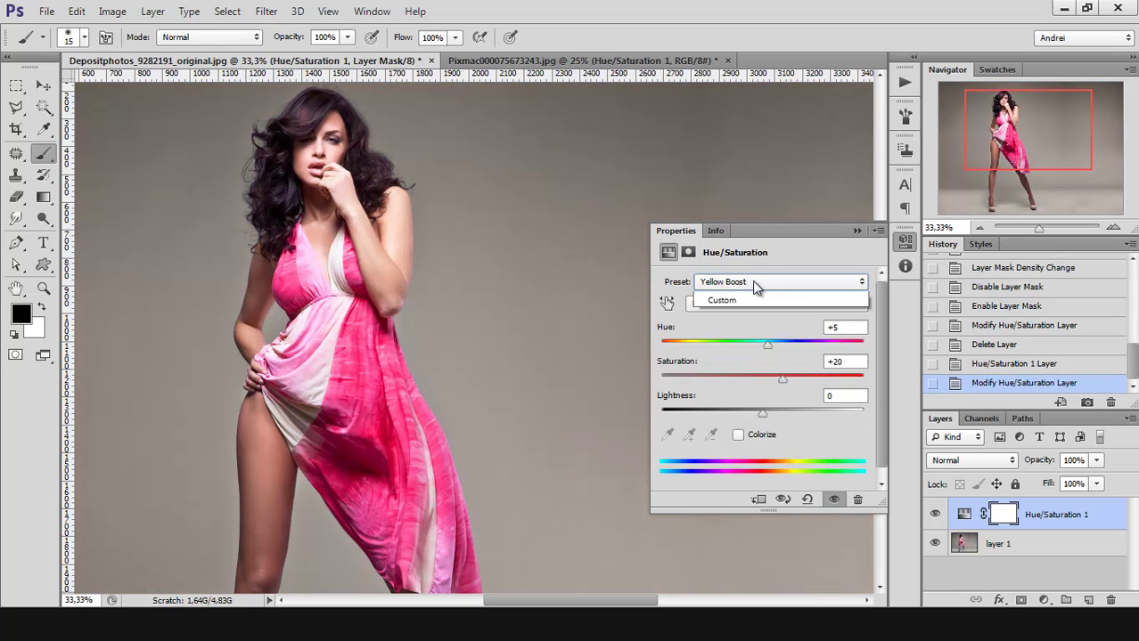
left_click(752, 281)
left_click(736, 351)
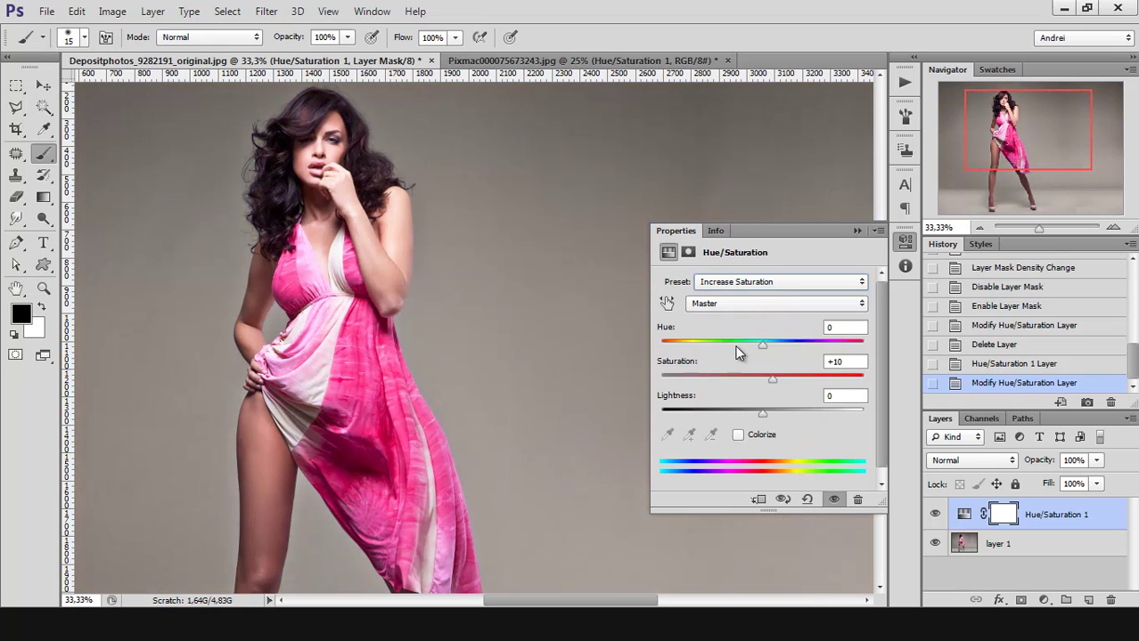
left_click(757, 286)
left_click(747, 302)
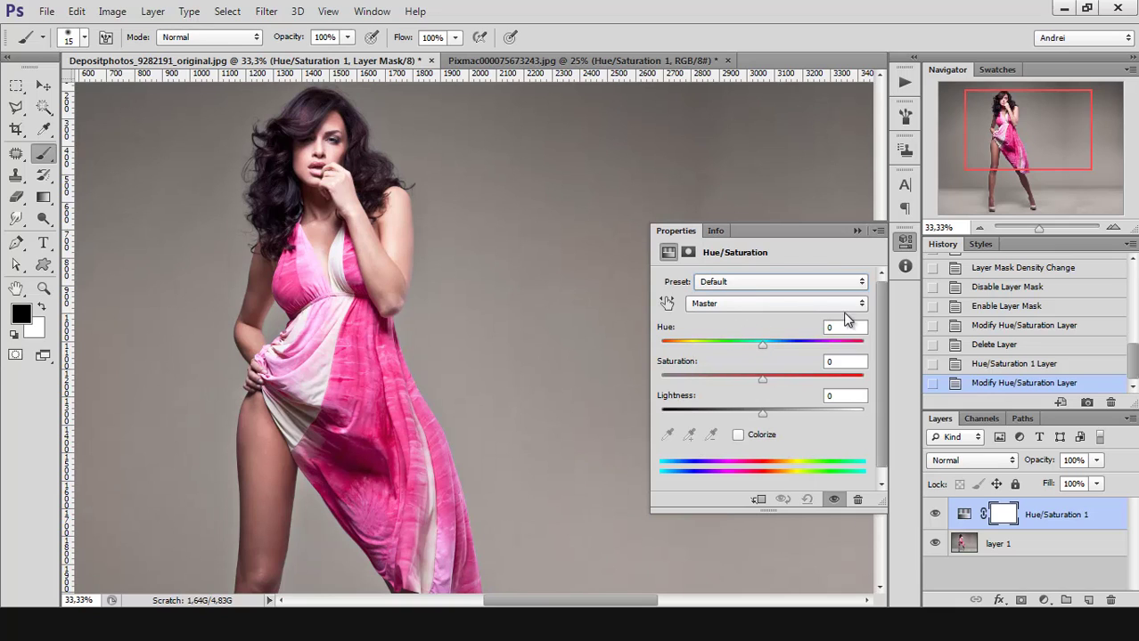
Step: Review the available colour ranges, keeping Master, and switch the on-image adjustment tool on and off
left_click(807, 303)
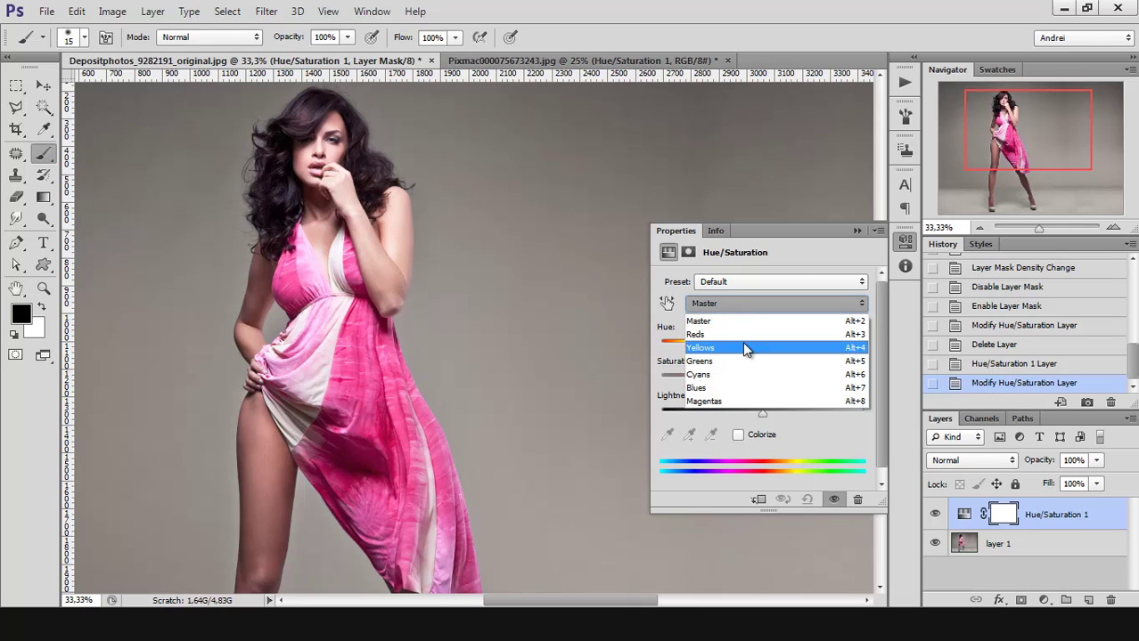
left_click(796, 277)
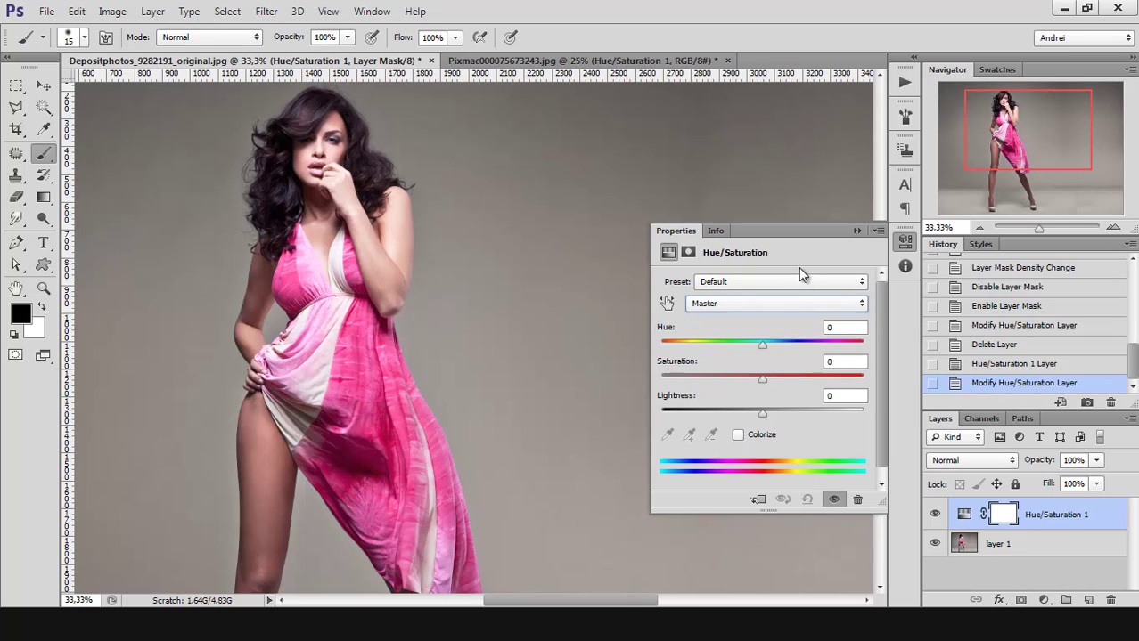
left_click(668, 304)
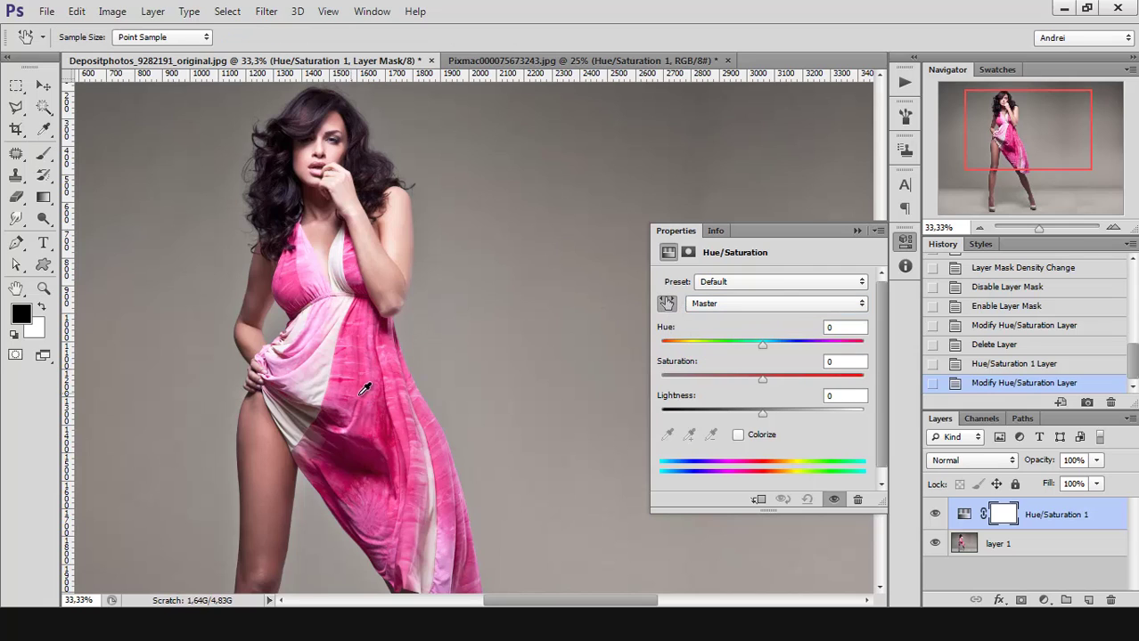
left_click(666, 305)
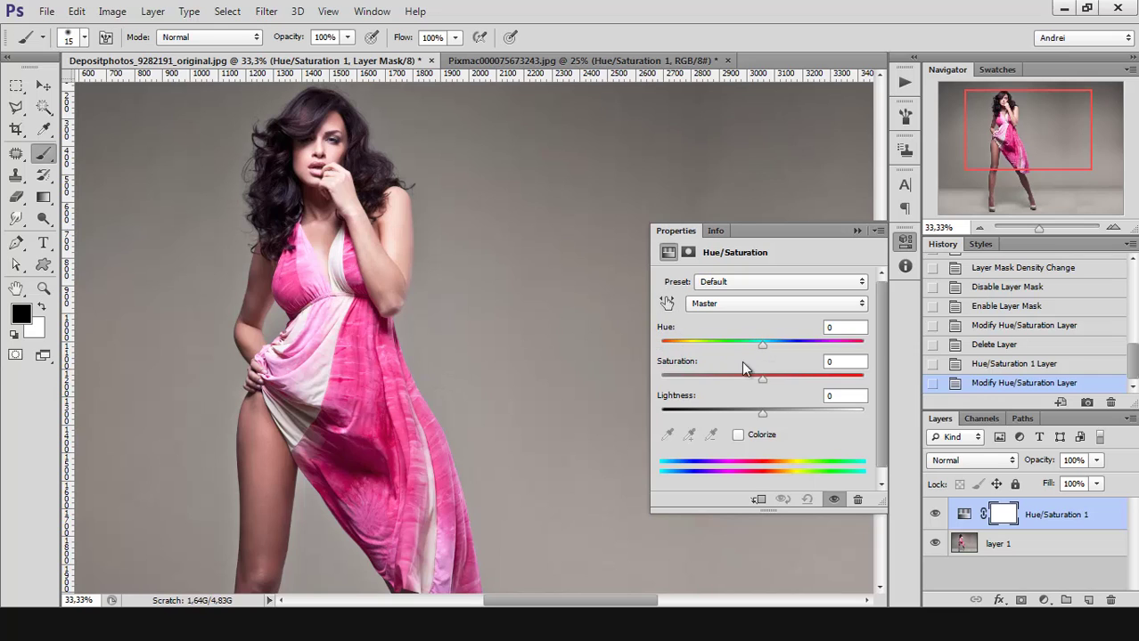
Step: Try hue +3 with saturation -40 on the Master range, and reset the adjustment
left_click_drag(760, 348, 721, 378)
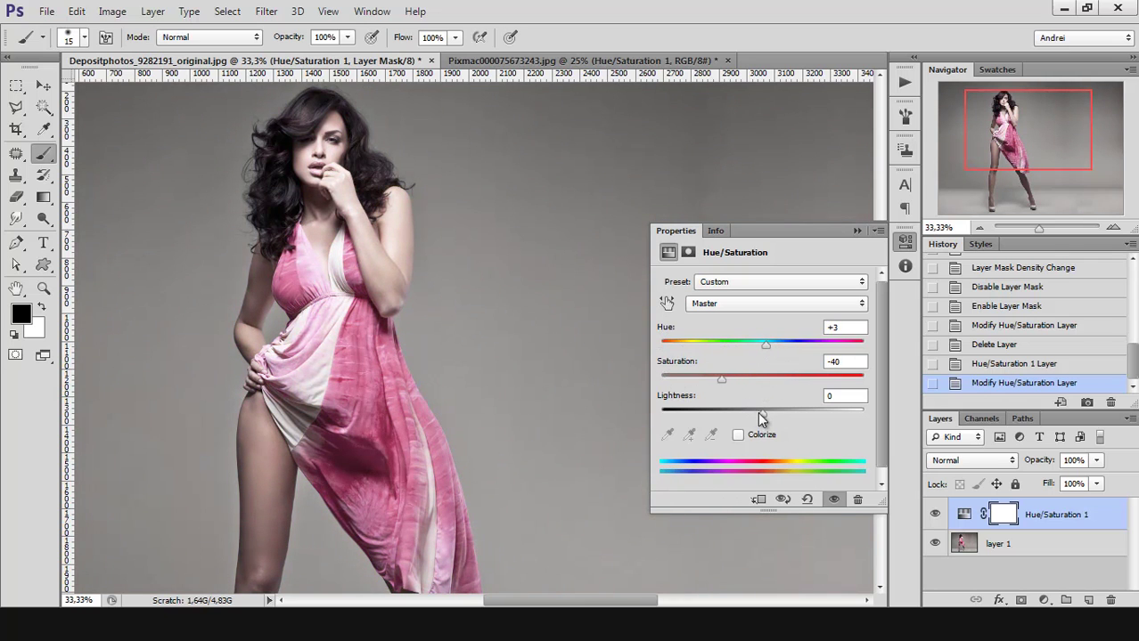
left_click(805, 500)
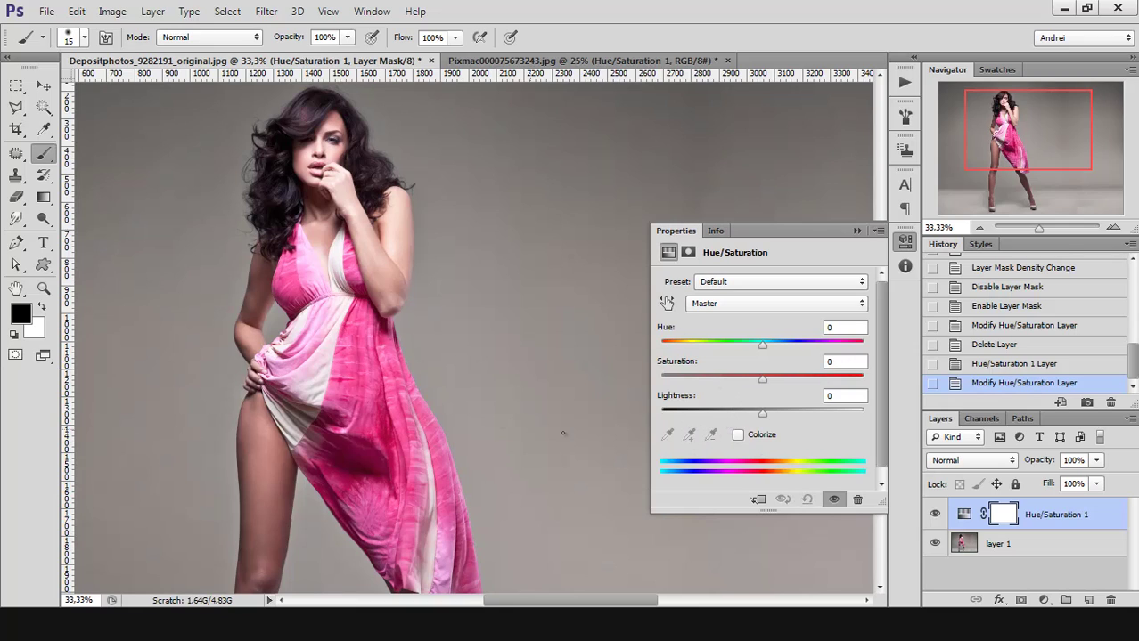
Step: Try colorizing the photo with hue 85 and saturation 16, and turn Colorize off again
left_click(736, 436)
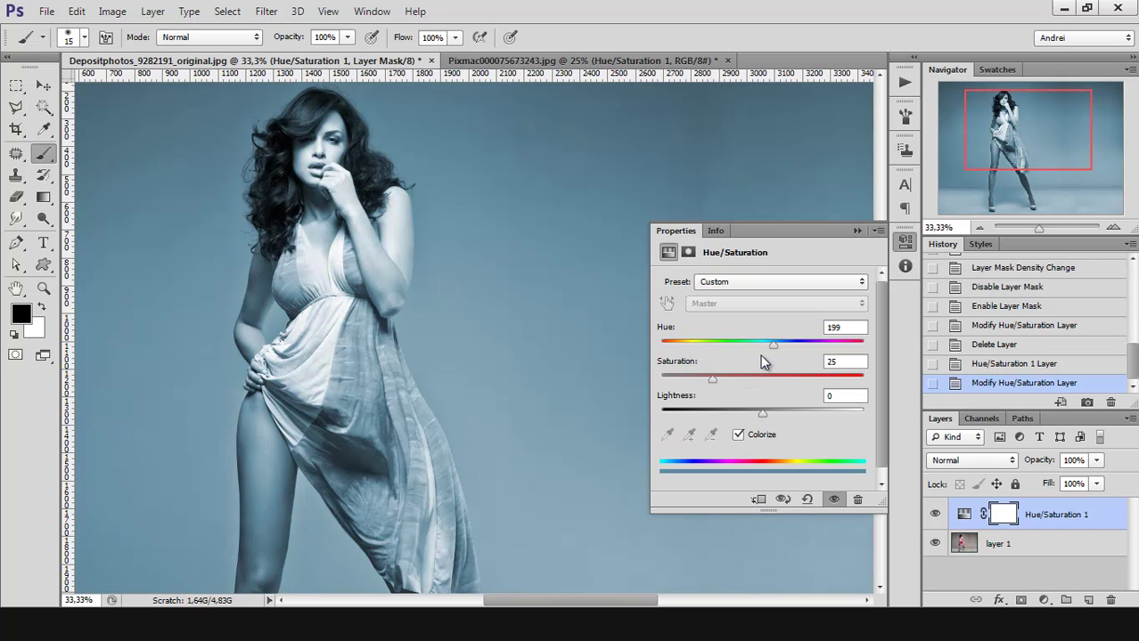
left_click_drag(770, 345, 697, 378)
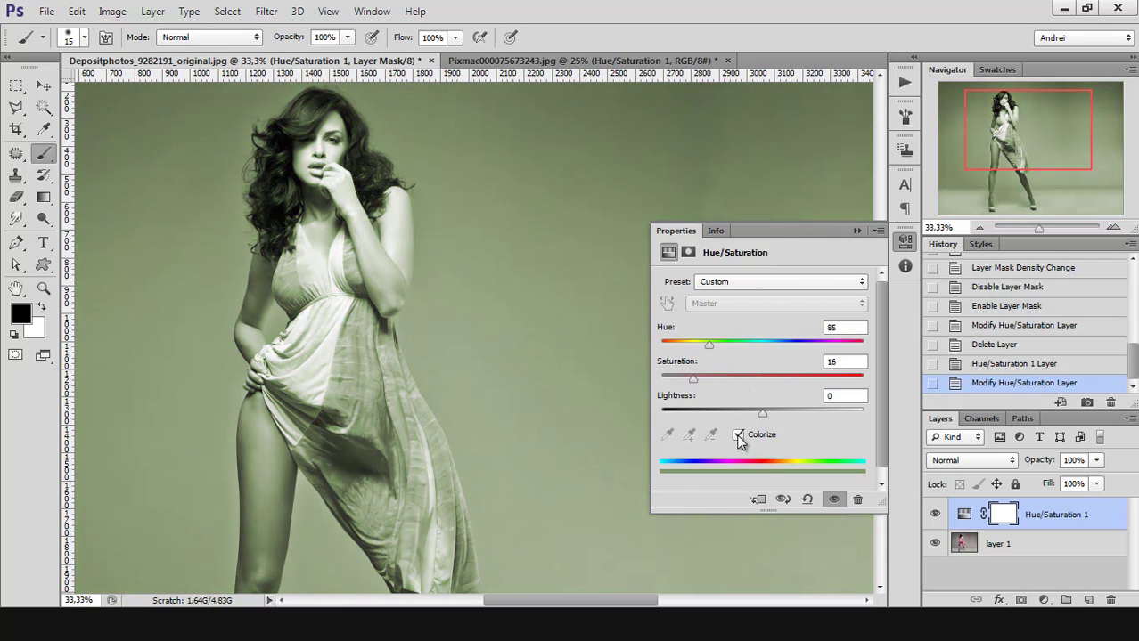
left_click(739, 435)
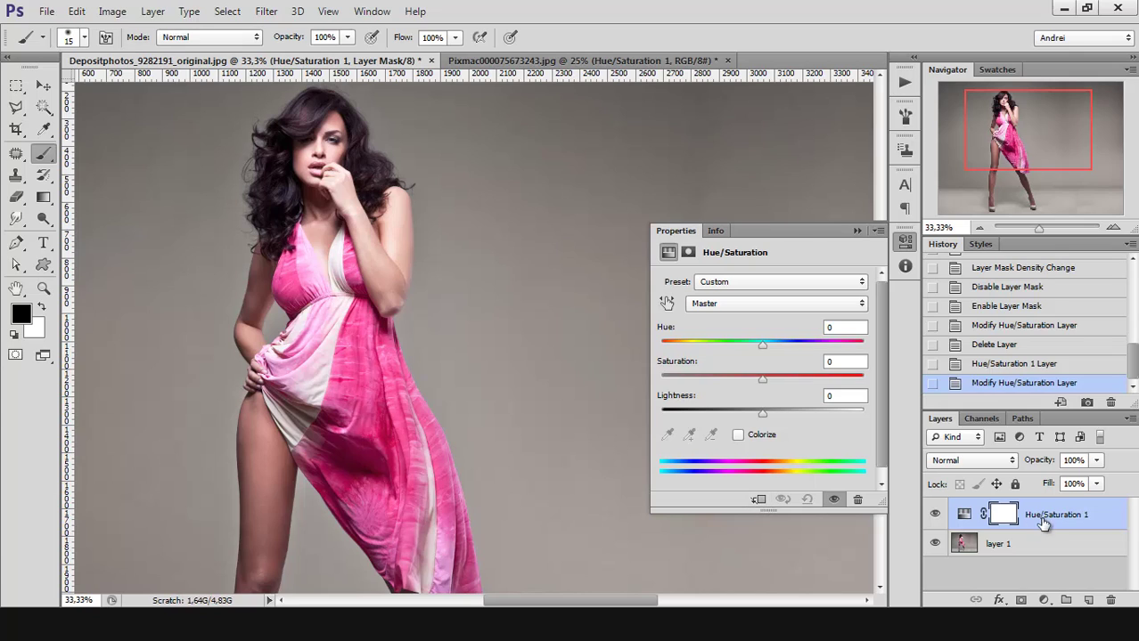
Step: Try clipping the Hue/Saturation 1 adjustment layer to layer 1, creating and releasing the clipping mask repeatedly
left_click(758, 500)
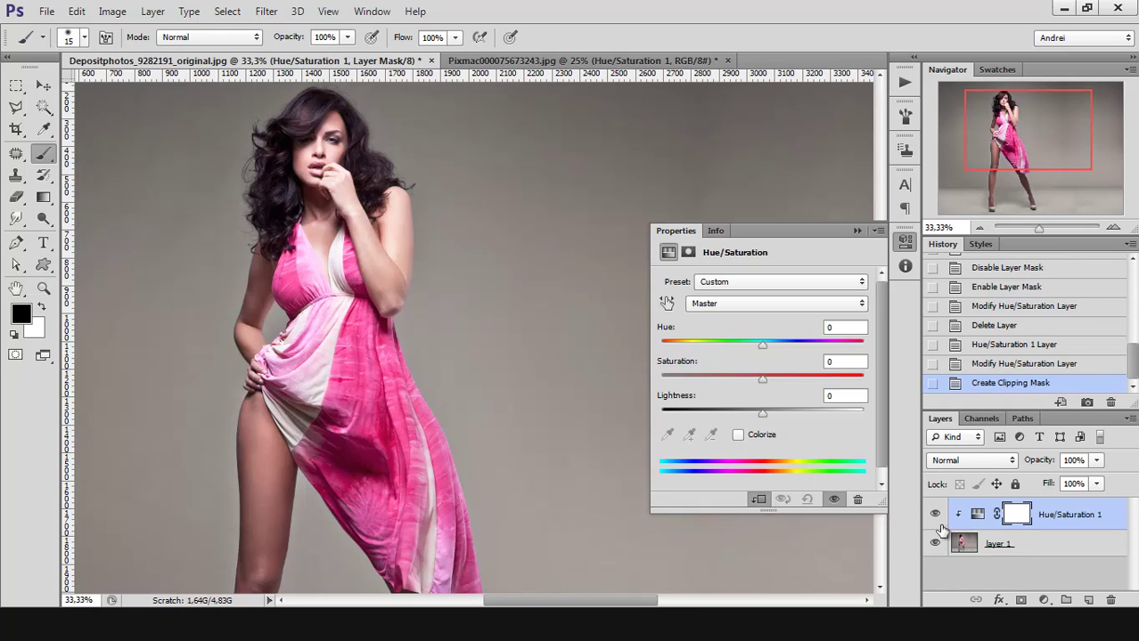
left_click(759, 499)
left_click(758, 499)
left_click(758, 499)
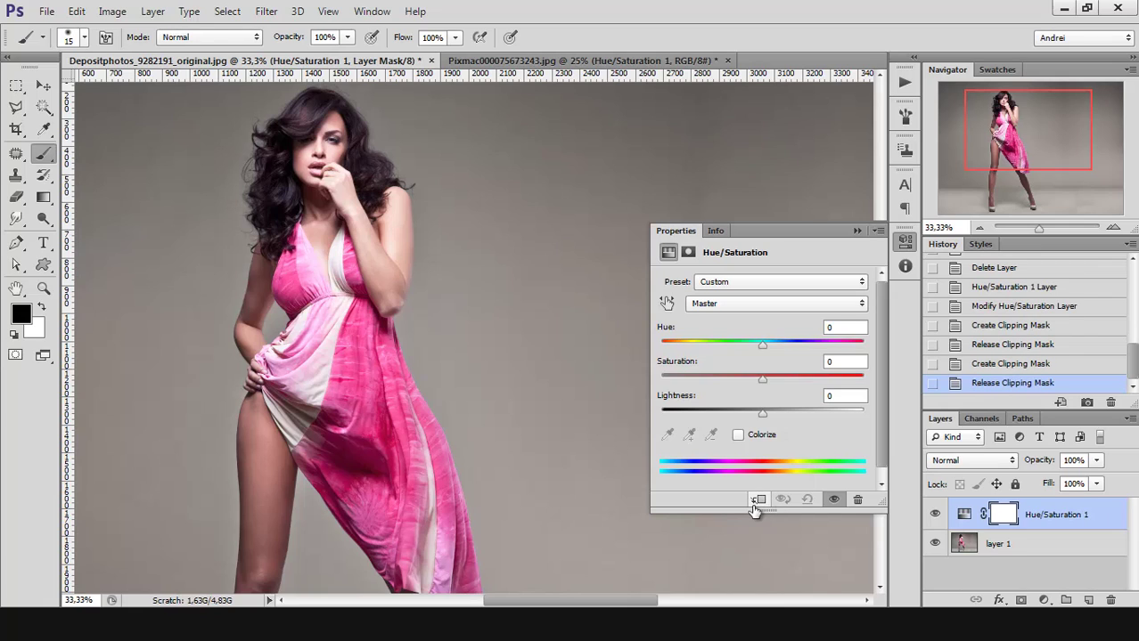
left_click(1059, 527, "alt")
left_click(1058, 527, "alt")
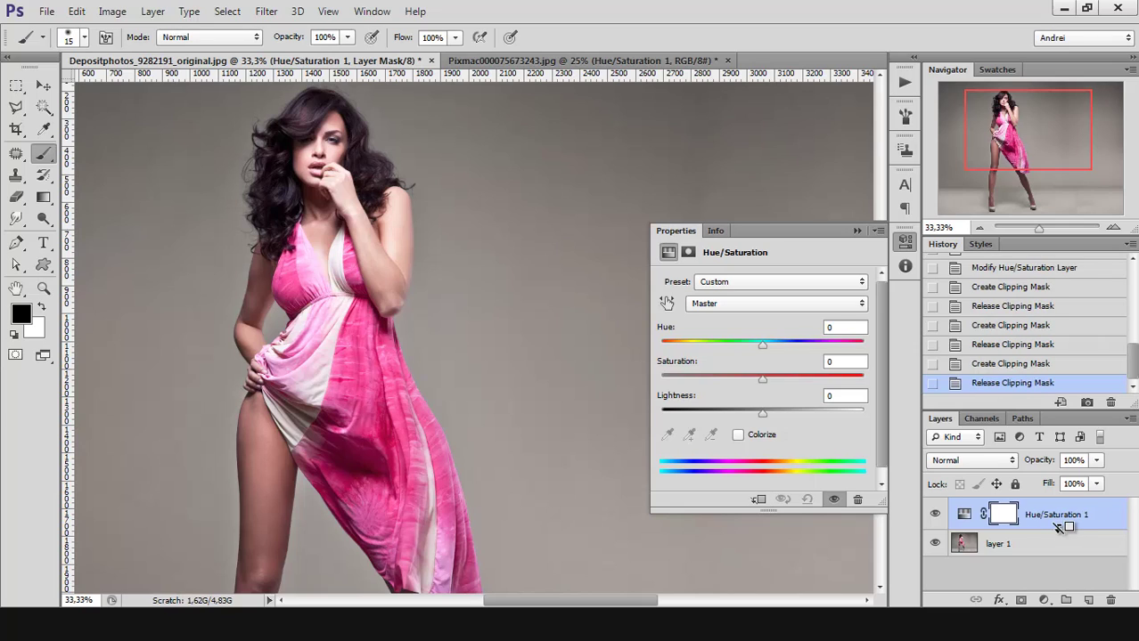
left_click(1058, 528, "alt")
left_click(1070, 533, "alt")
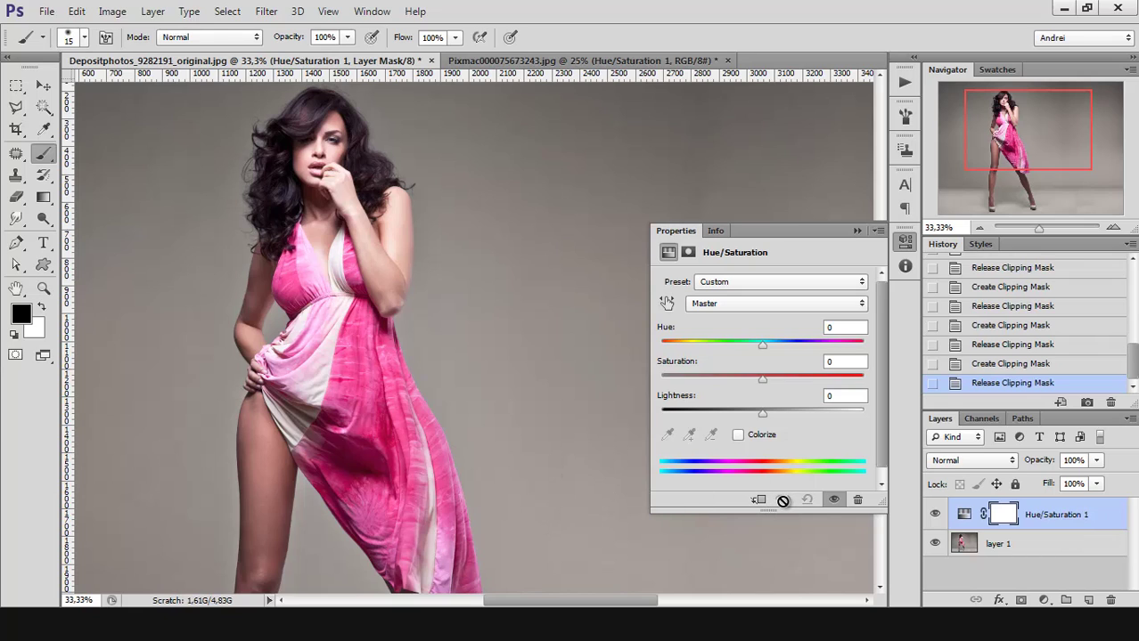
Step: Try saturation -100, compare it with the previous state, and reset the adjustment to the defaults
left_click_drag(761, 378, 660, 382)
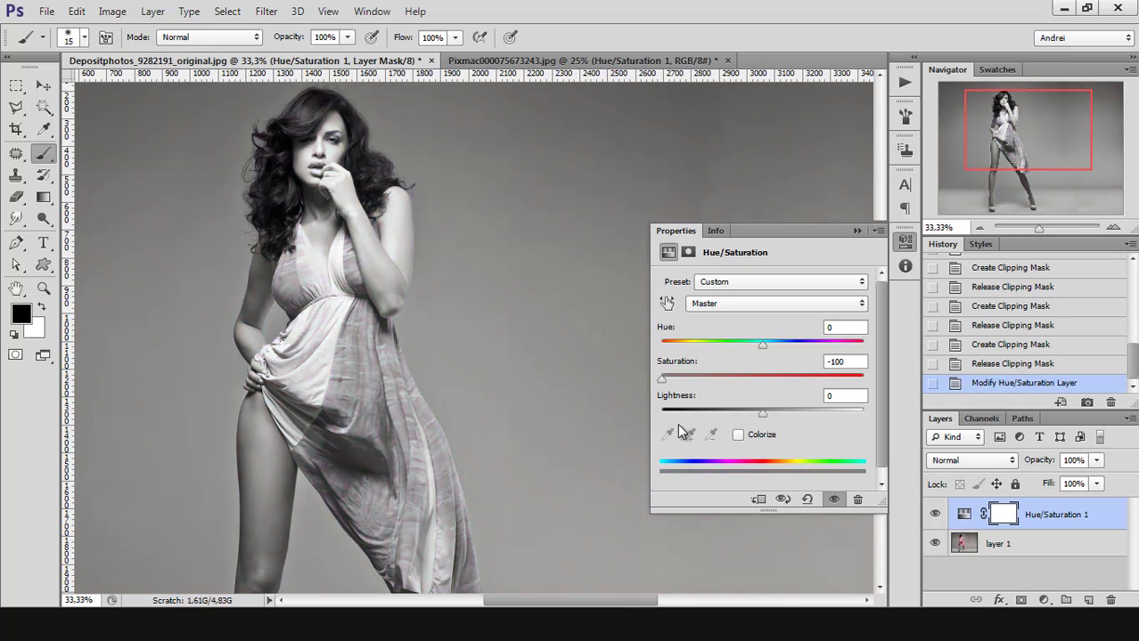
left_click(782, 501)
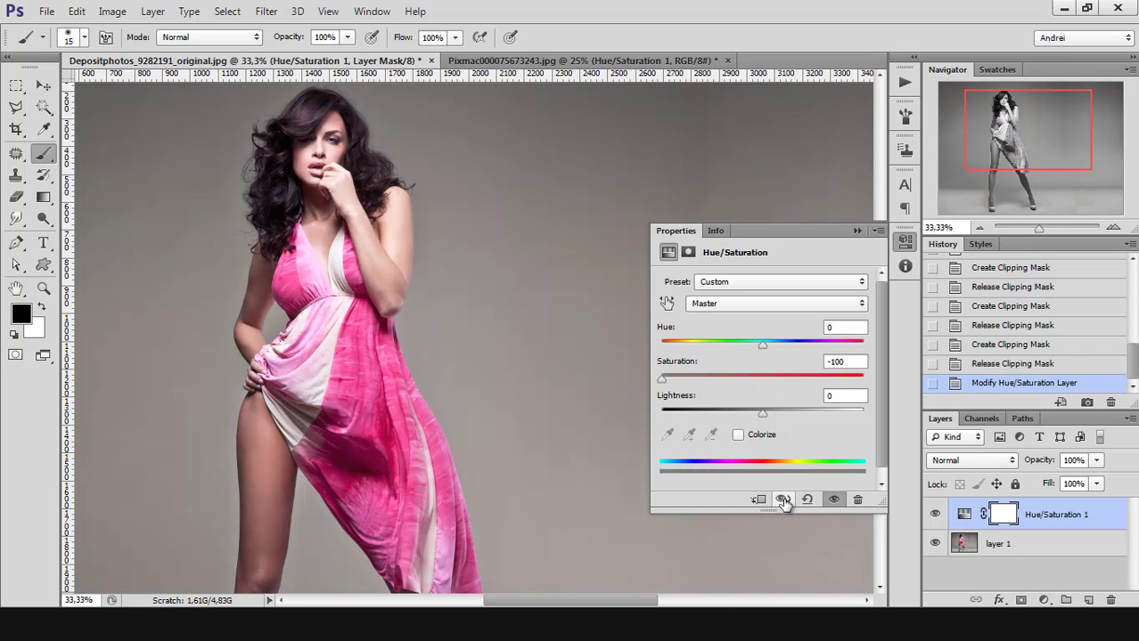
left_click_drag(782, 502, 780, 509)
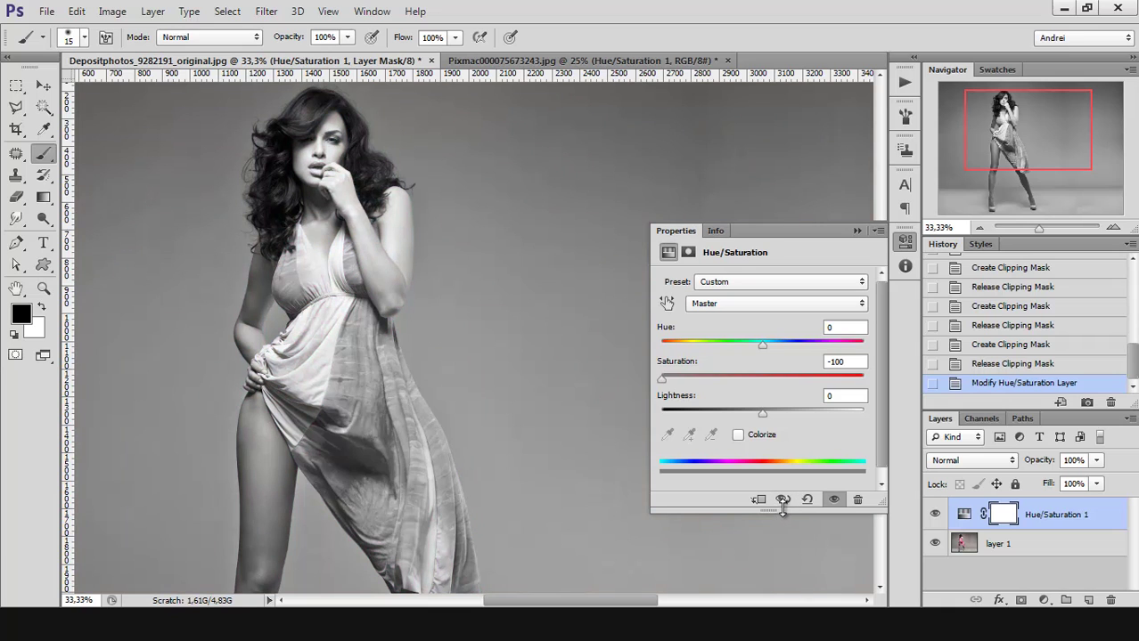
left_click_drag(782, 501, 784, 503)
left_click(807, 501)
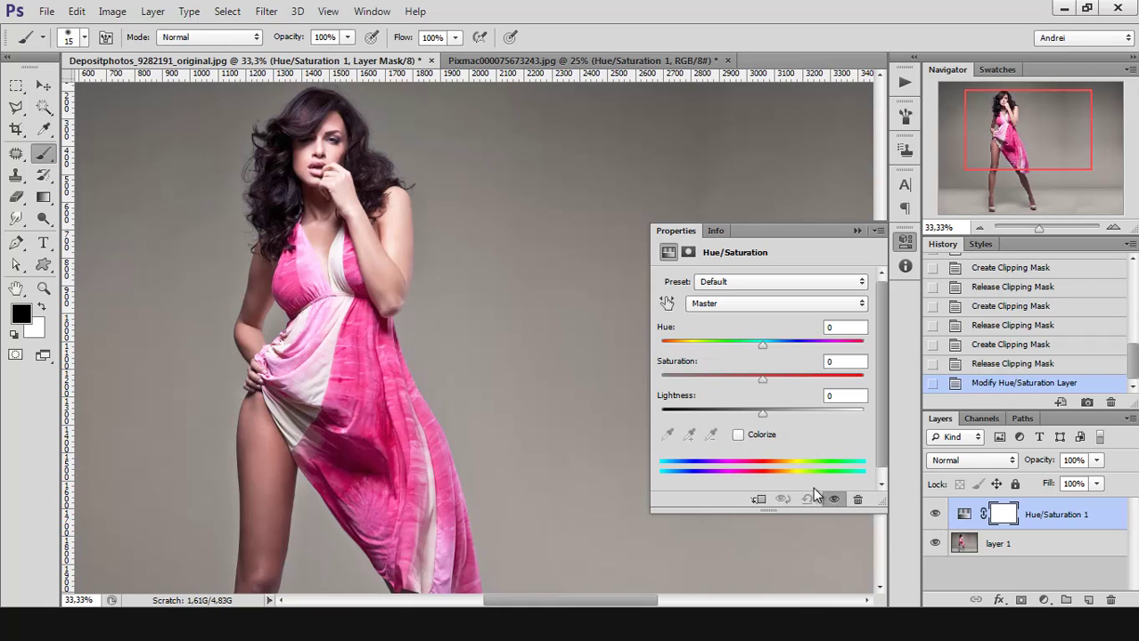
Step: Hide and show the Hue/Saturation 1 layer, and start deleting it but cancel the deletion
left_click(833, 499)
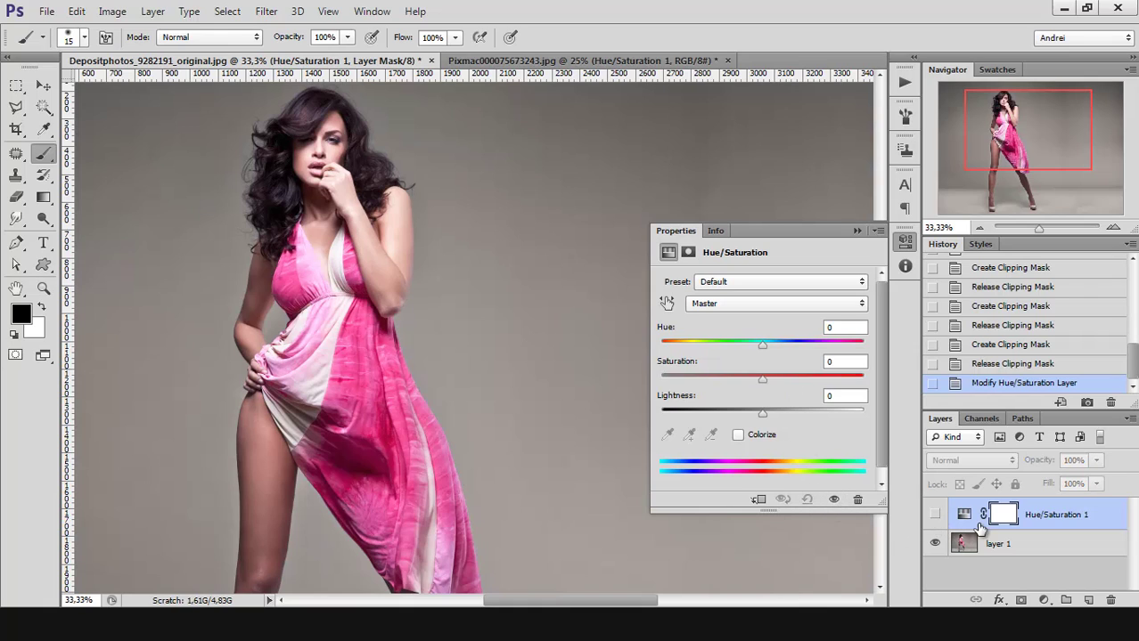
left_click(934, 515)
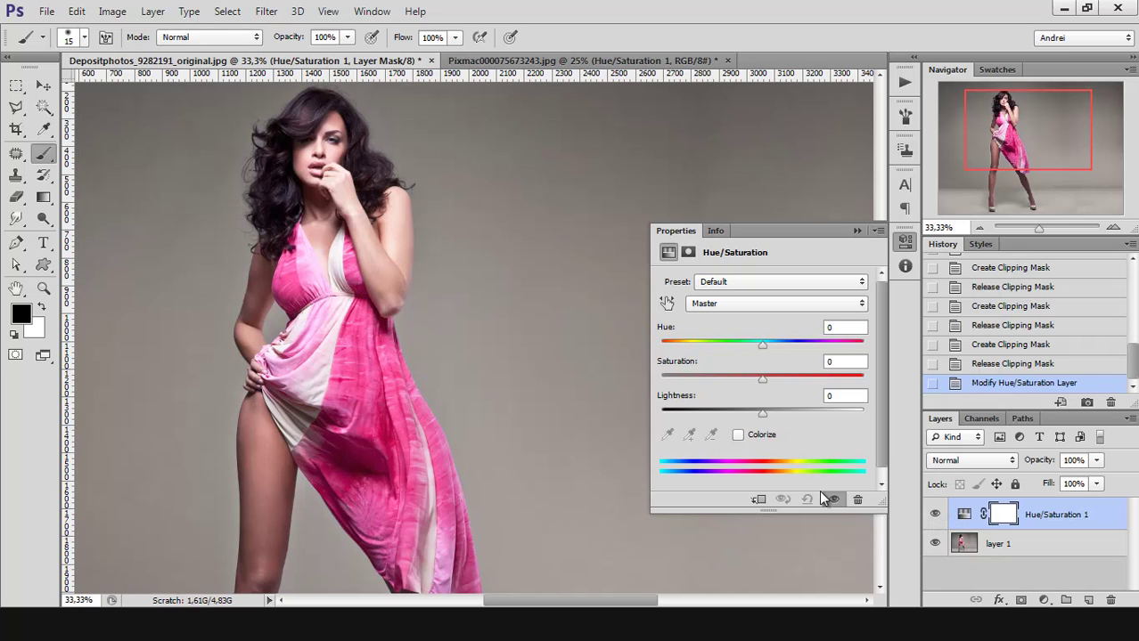
left_click(857, 500)
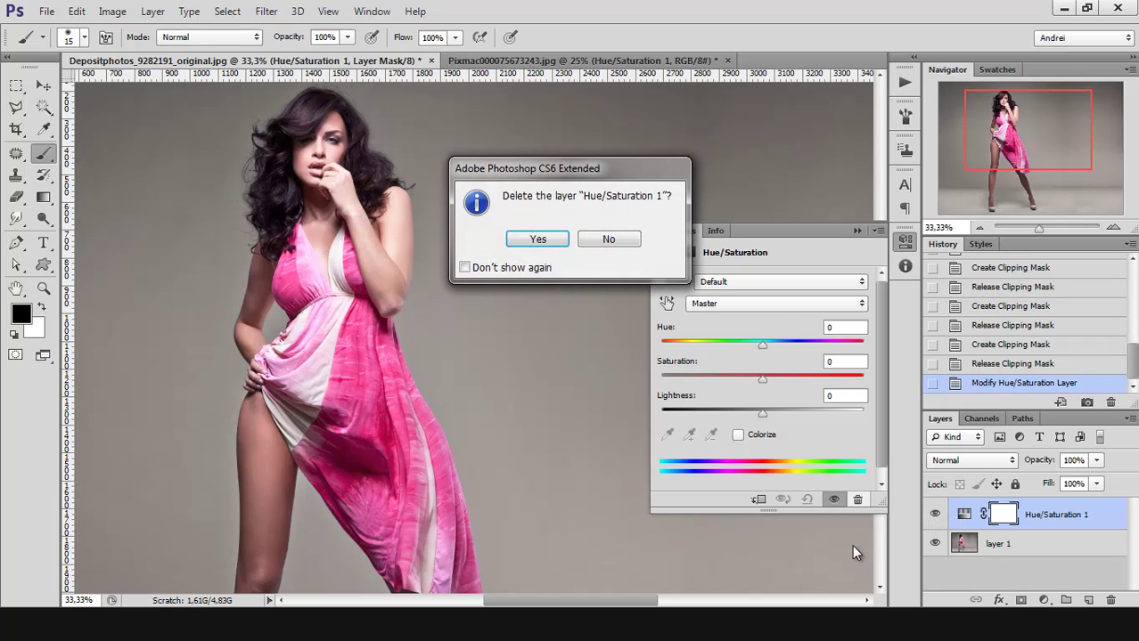
left_click(610, 243)
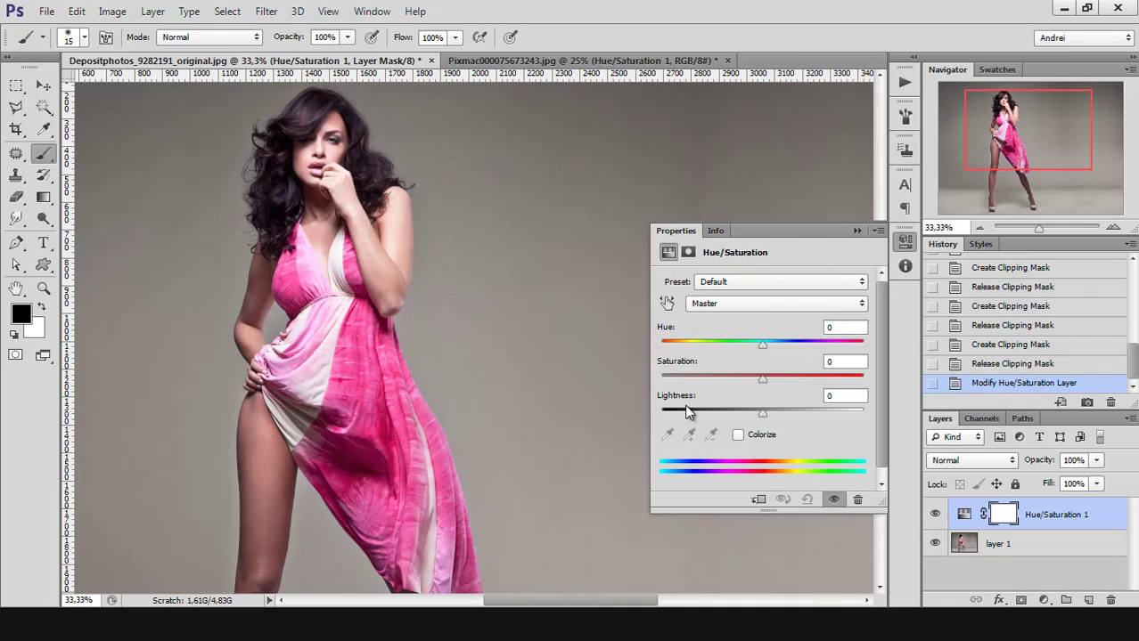
Step: Try the Red Boost preset on the Hue/Saturation adjustment and return to the Default preset
left_click(688, 253)
left_click(772, 283)
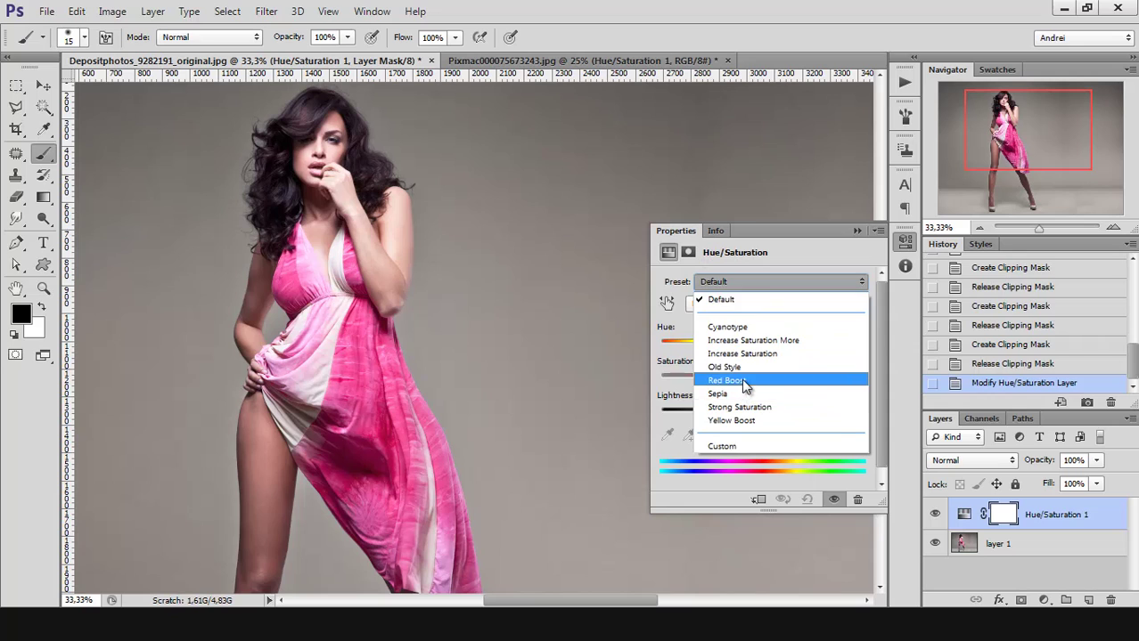
left_click(740, 380)
left_click(758, 285)
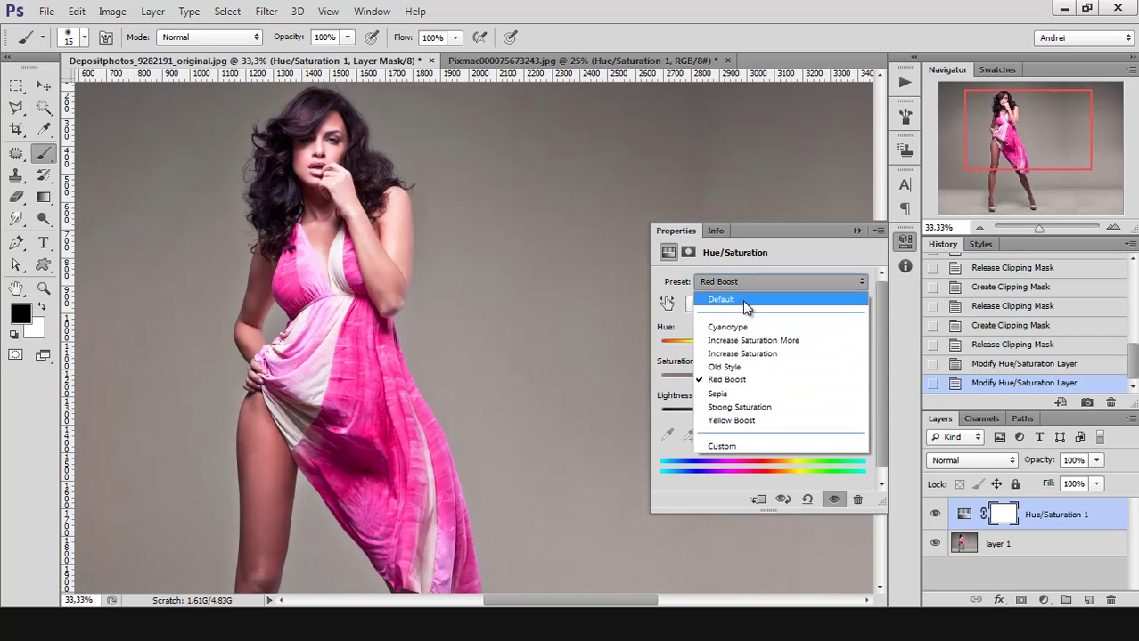
left_click(734, 298)
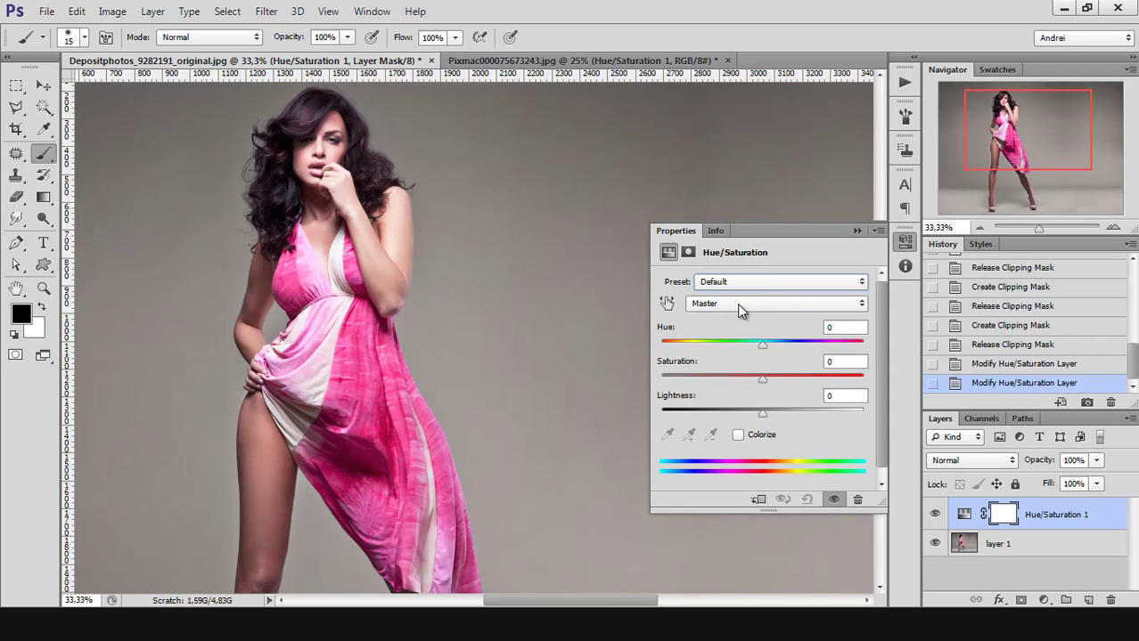
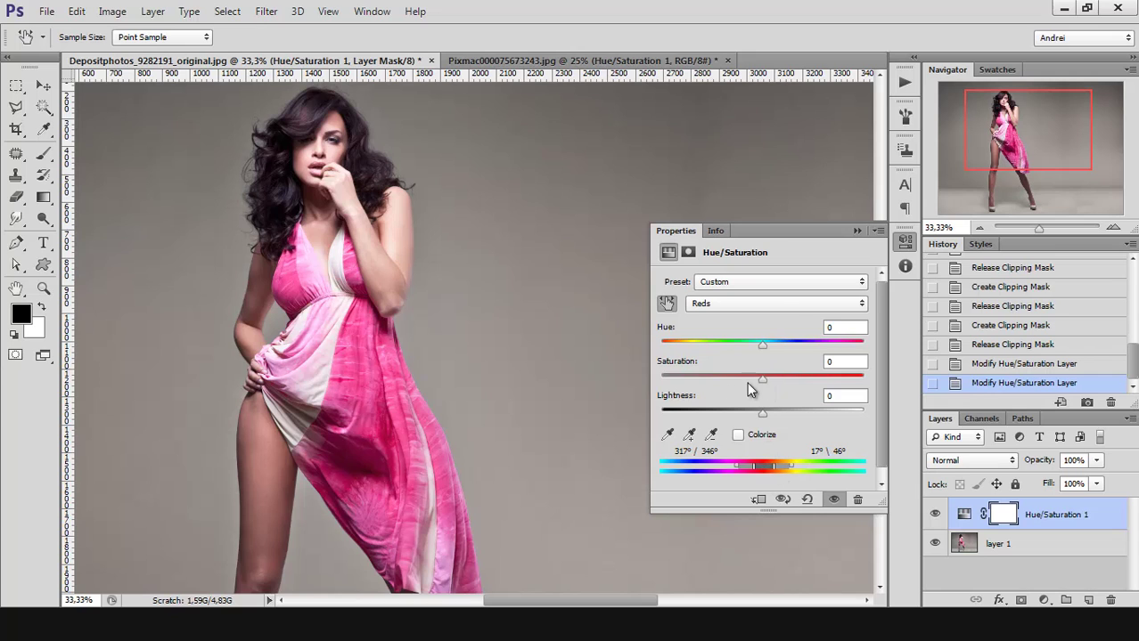
Step: Try desaturating the Reds to -100 and shifting their colour range to 301° / 330° and 1° \ 30°
left_click_drag(756, 379, 688, 372)
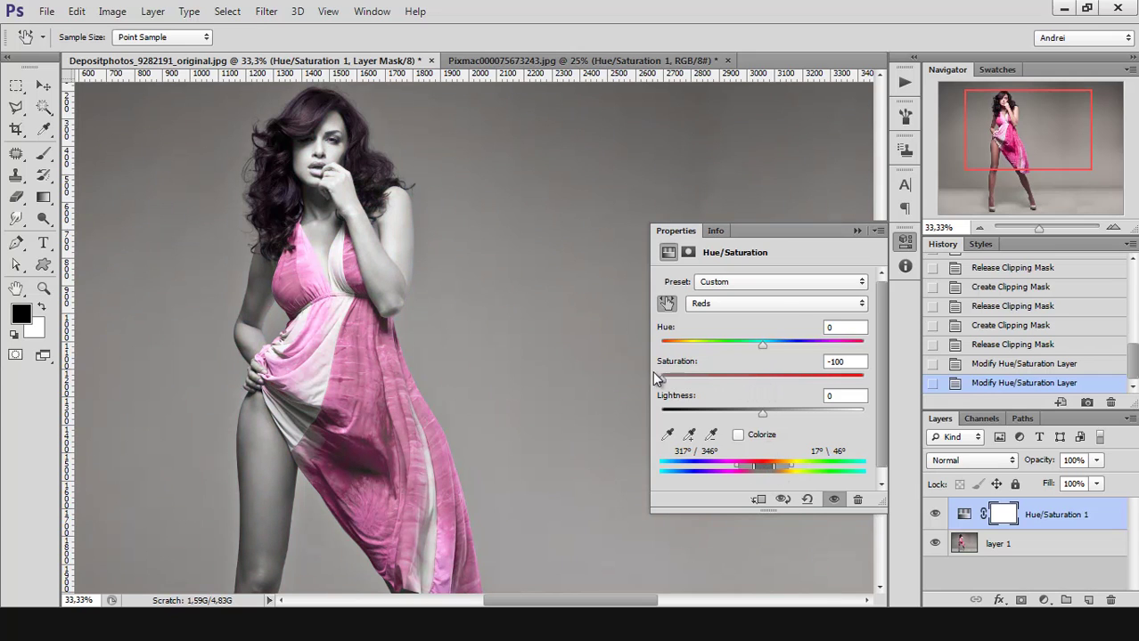
left_click_drag(766, 472, 739, 475)
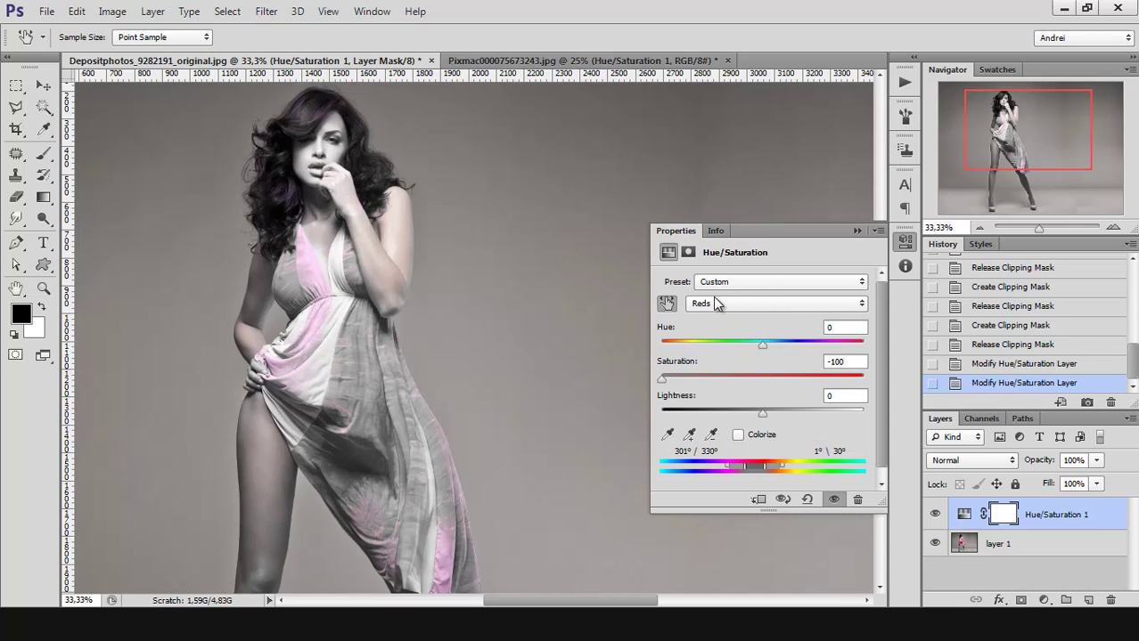
left_click(779, 304)
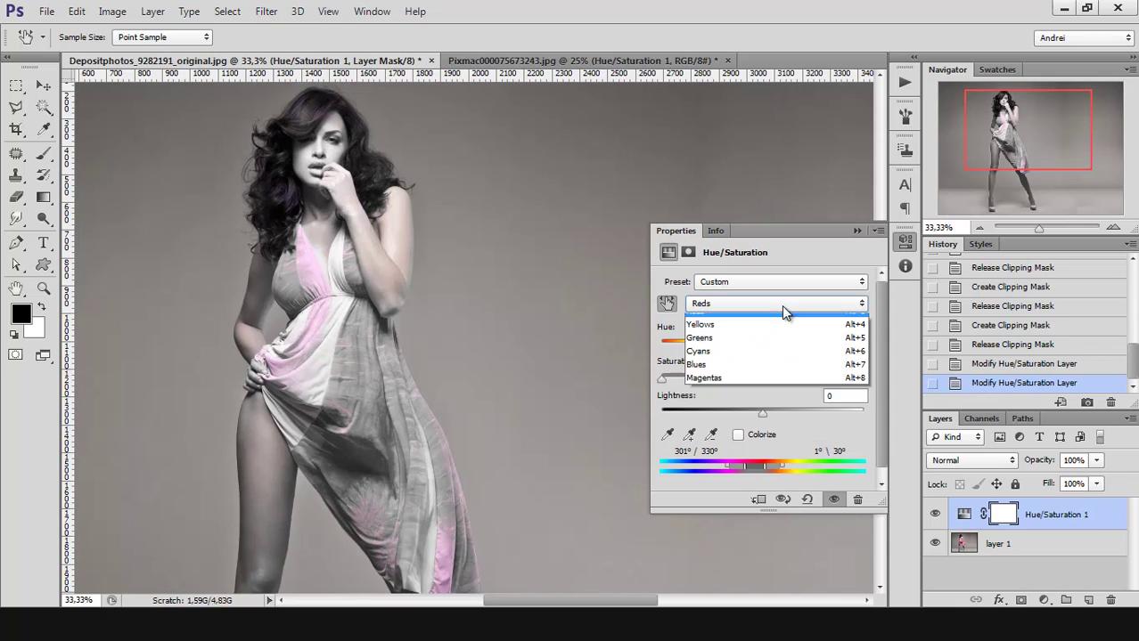
left_click(712, 337)
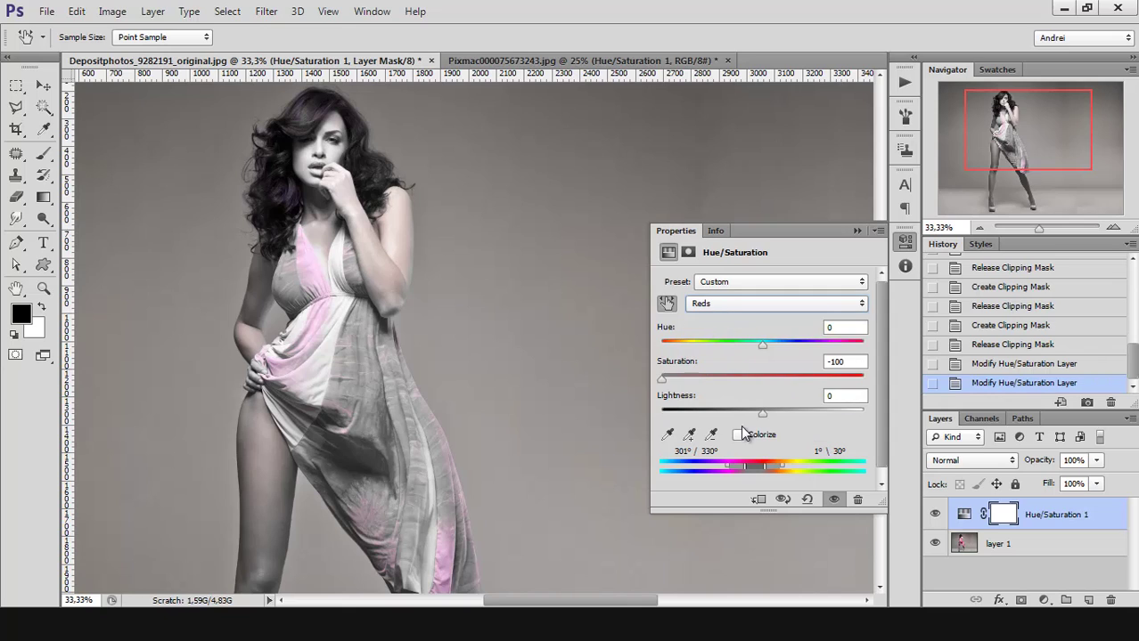
left_click(753, 305)
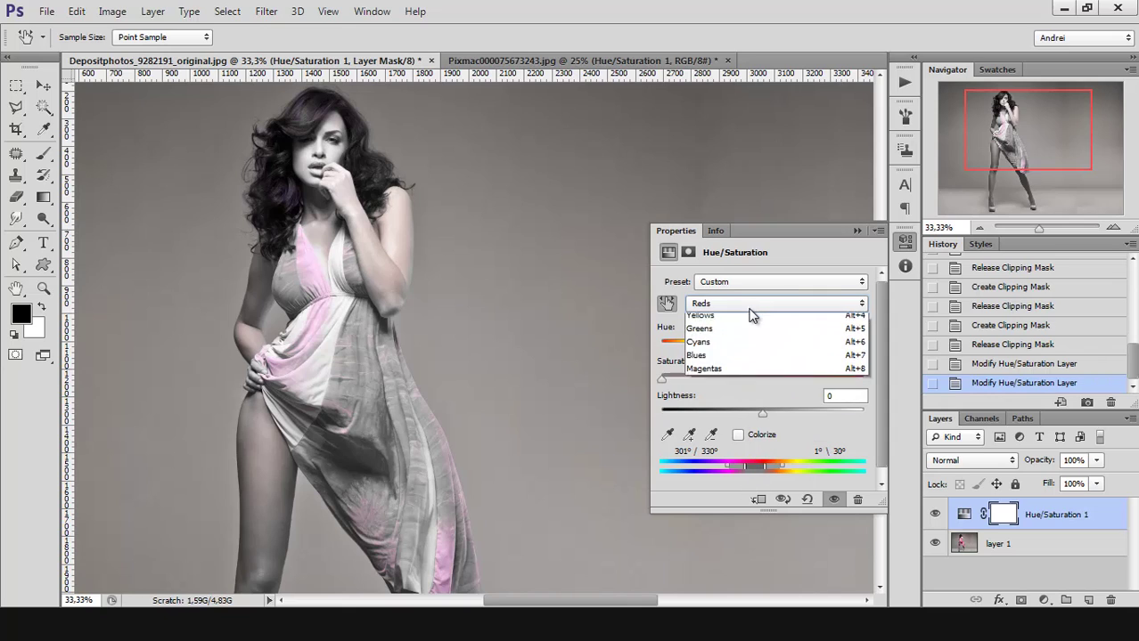
left_click(785, 303)
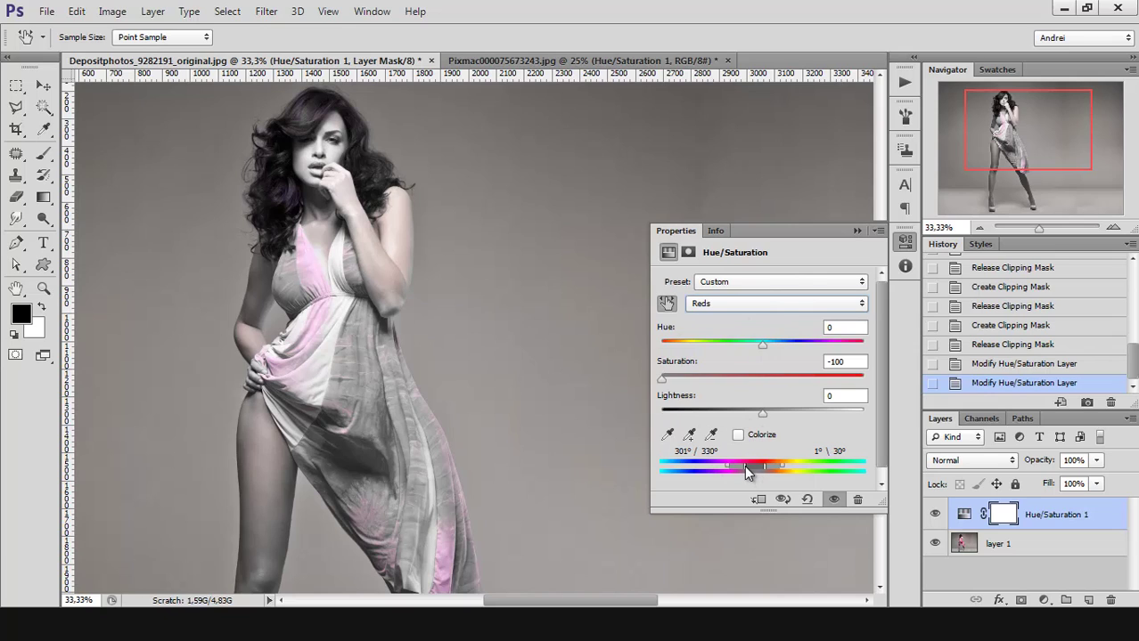
Step: Try reshaping the limits and falloff of the Reds range to 292° / 327° and 345° \ 1°
mouse_move(745, 467)
left_mouse_down()
mouse_move(774, 472)
mouse_move(765, 464)
left_mouse_up()
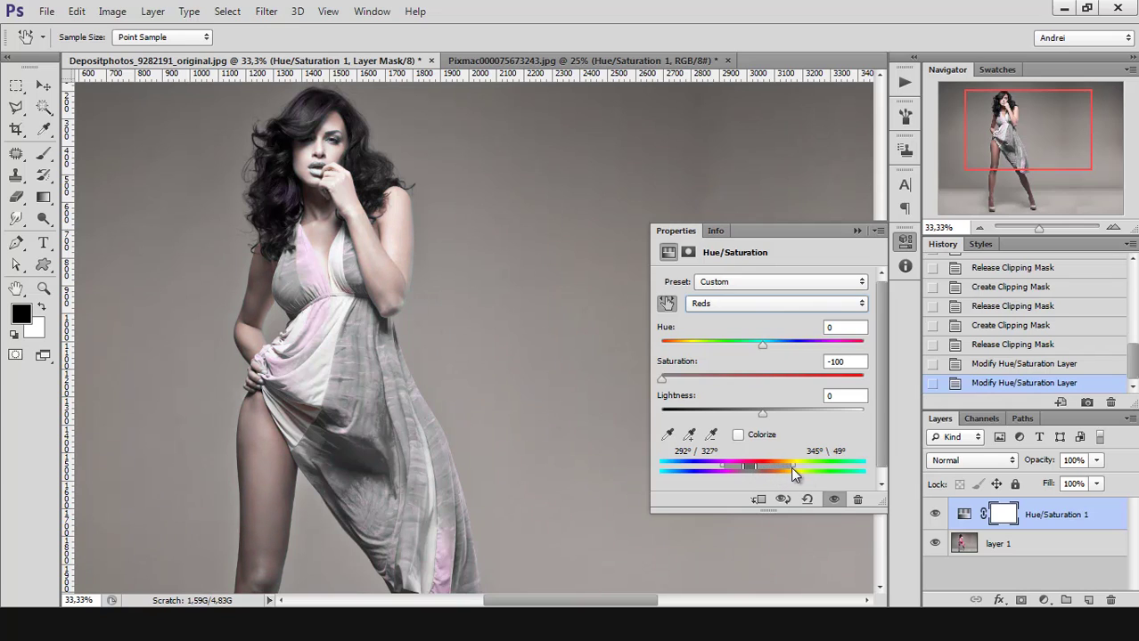
left_click_drag(792, 468, 784, 472)
left_click_drag(794, 470, 766, 472)
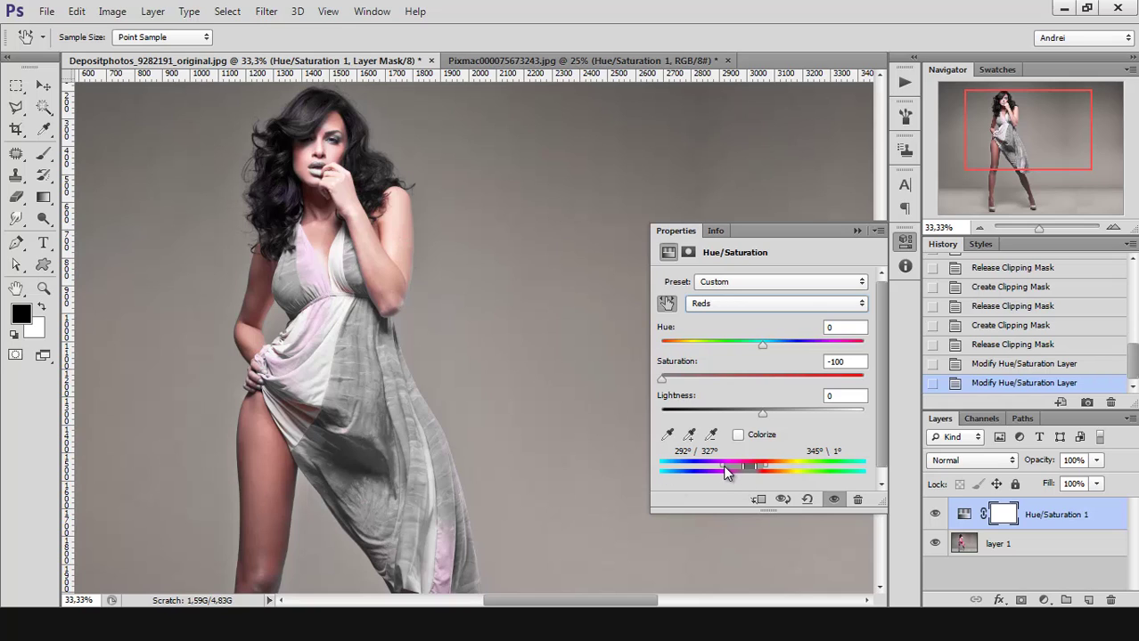
Step: Try moving the Reds range towards the skin tones, with limits 348° / 2° and 20° \ 36°
mouse_move(725, 473)
left_mouse_down()
mouse_move(677, 470)
mouse_move(713, 465)
left_mouse_up()
left_click_drag(718, 470, 721, 471)
left_click_drag(732, 472, 771, 473)
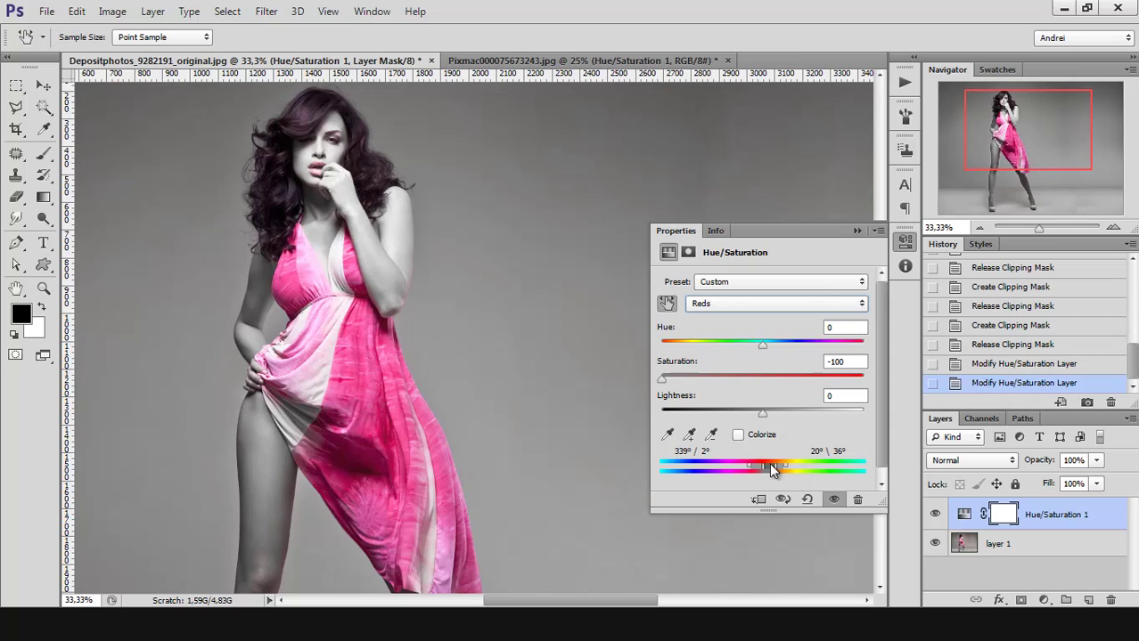
left_click_drag(771, 470, 762, 470)
Step: Try extending the Reds range with the add-to-sample eyedropper by sampling the woman's lips and the pink dress
left_click(688, 435)
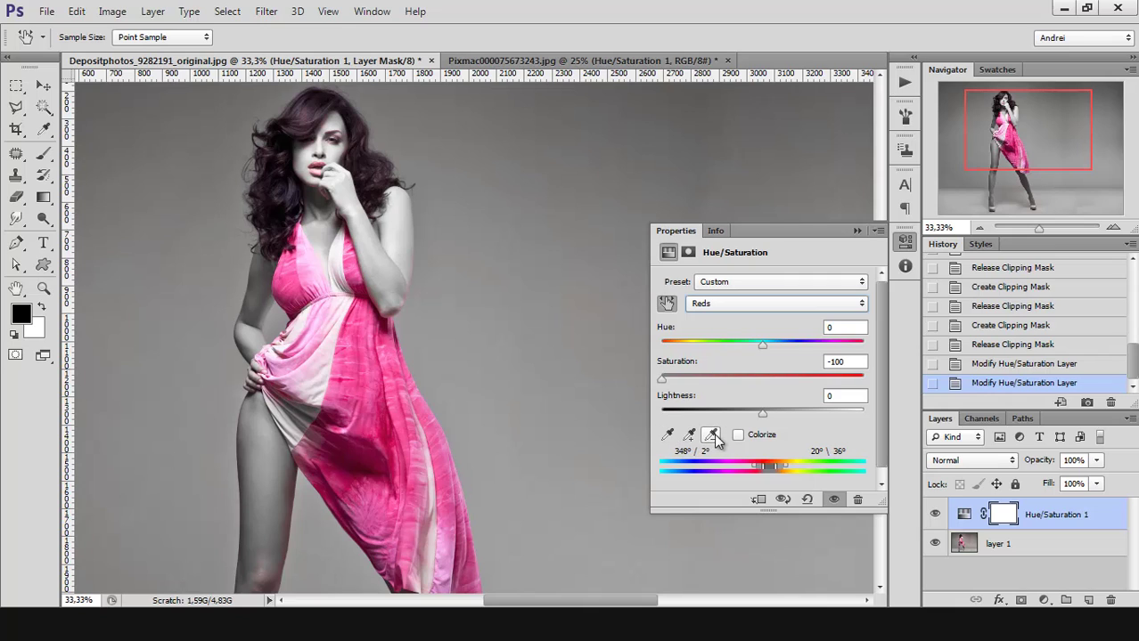
left_click(710, 437)
left_click(688, 435)
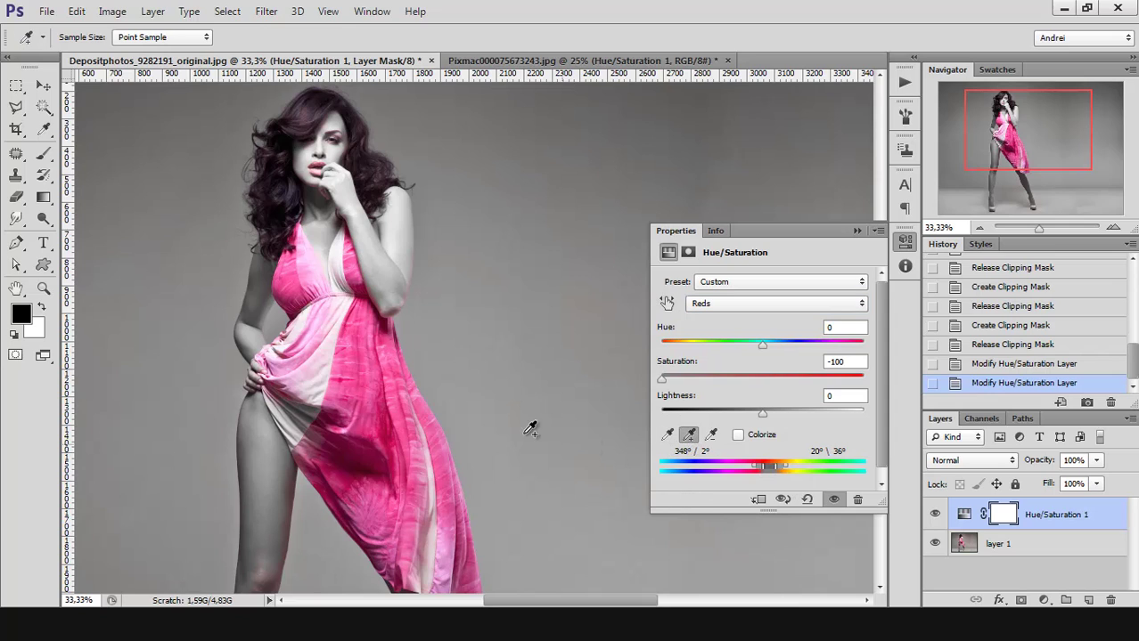
left_click(321, 172)
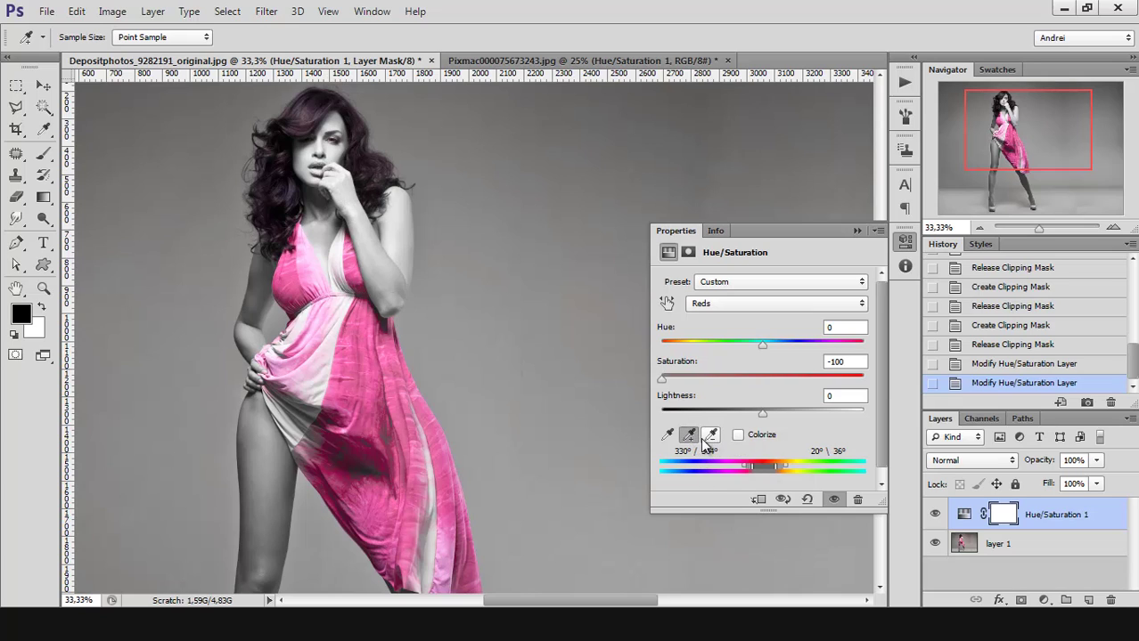
left_click(371, 386)
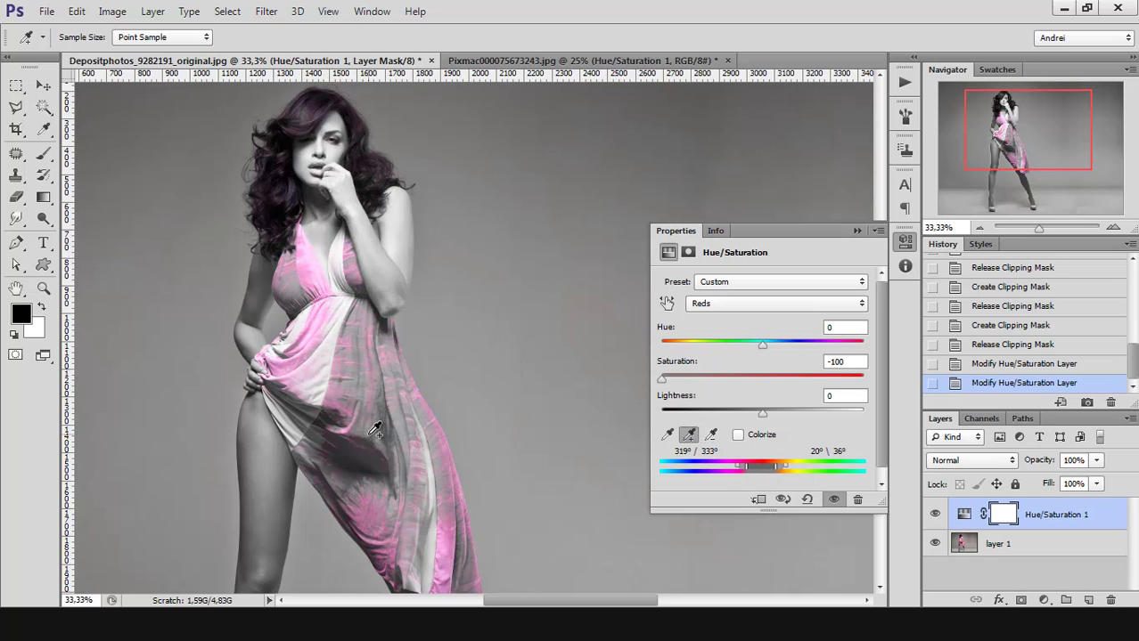
Step: Try the subtract-from-sample eyedropper, pull in the lower limit of the Reds range and compare with the previous state
left_click(710, 434)
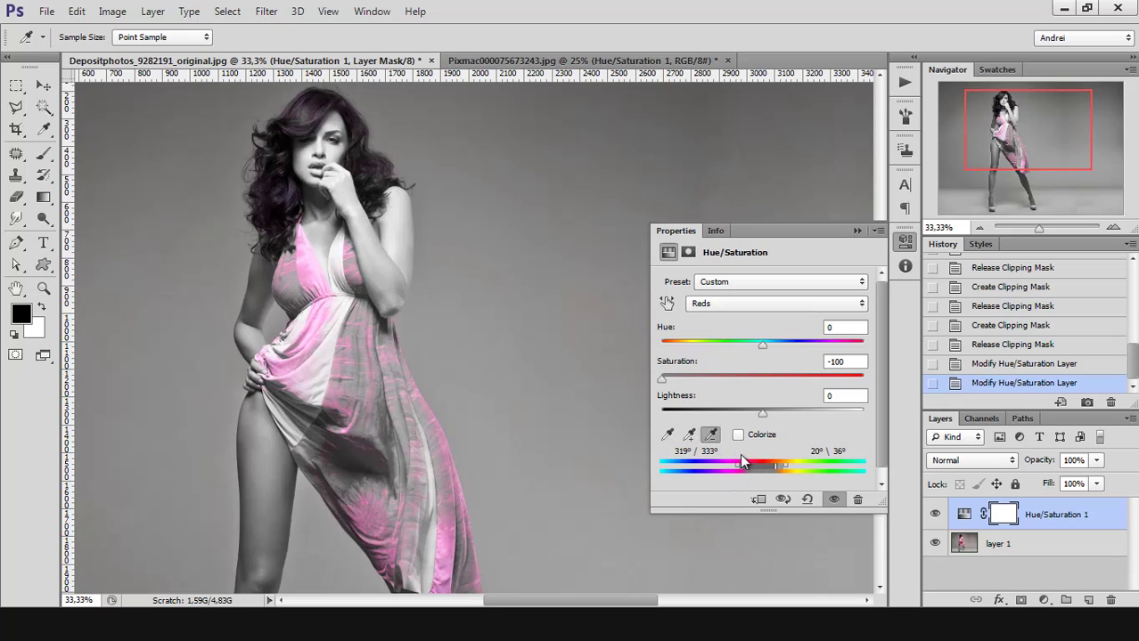
mouse_move(747, 473)
left_mouse_down()
mouse_move(775, 472)
mouse_move(740, 473)
mouse_move(753, 472)
left_mouse_up()
left_click(782, 502)
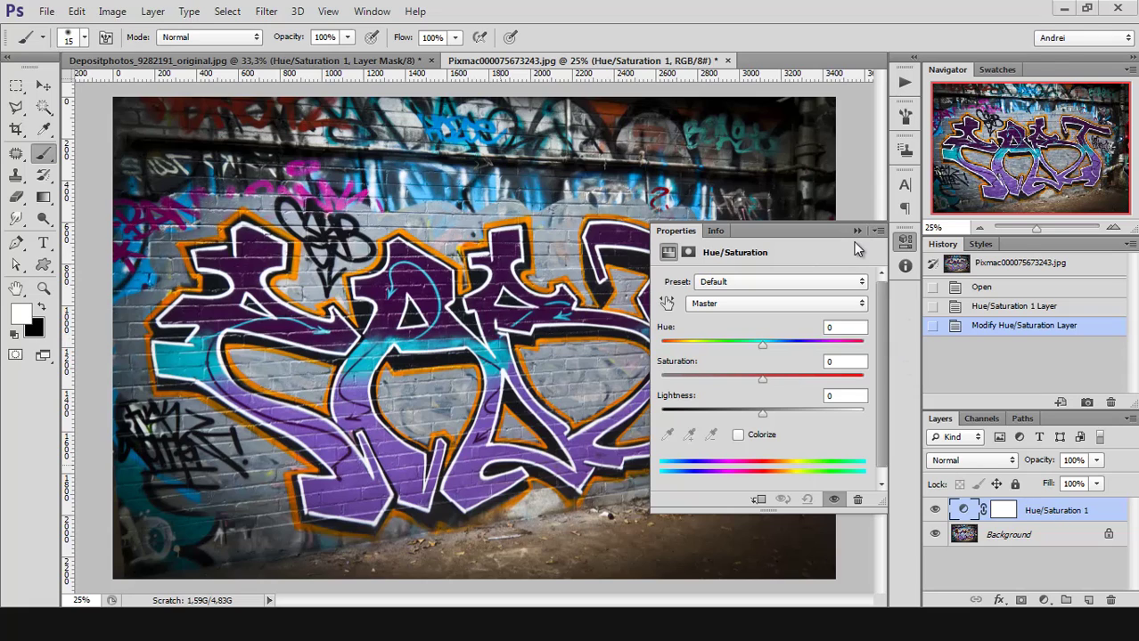
Step: In the graffiti photo, target the cyan lettering, shift its hue to +166 and set the Cyans range to 153° / 181° and 195° \ 228°
left_click(668, 304)
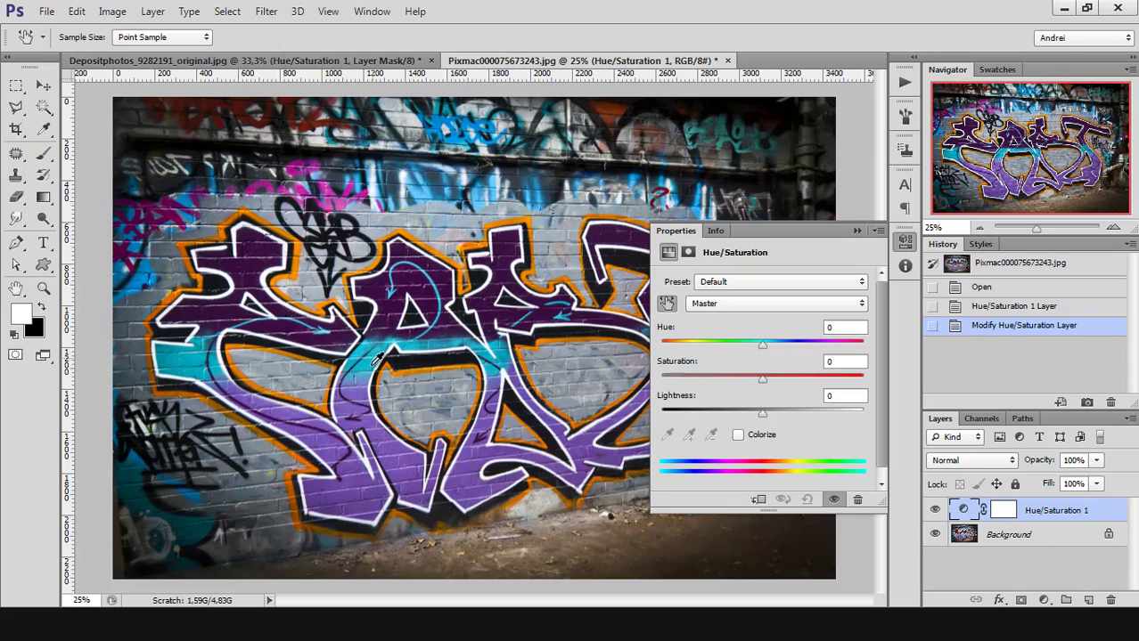
left_click(197, 358)
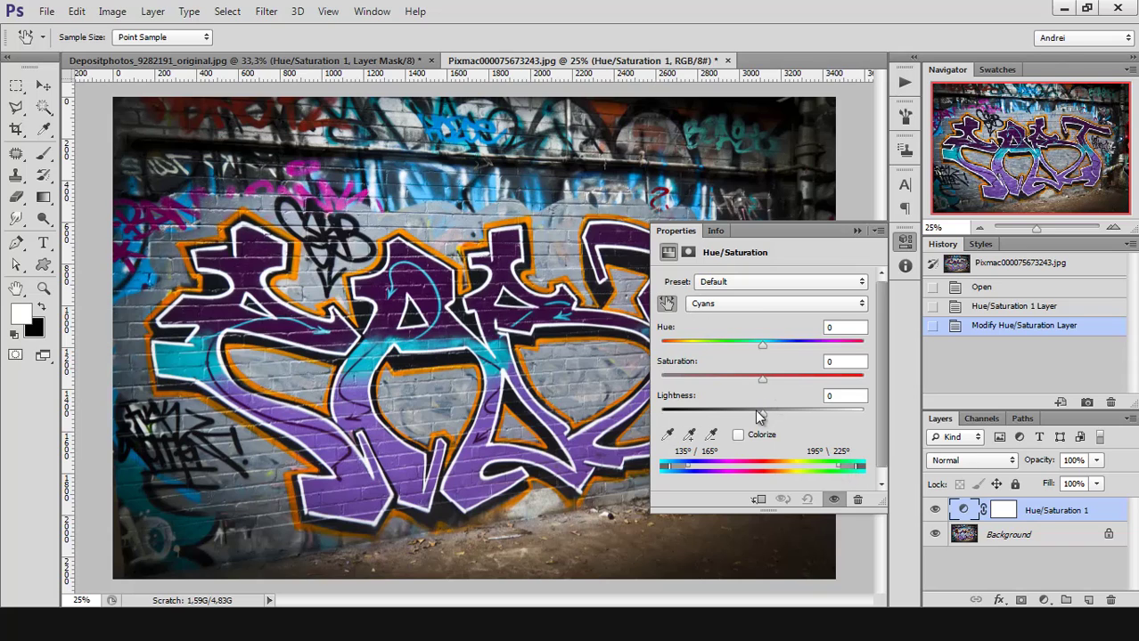
left_click_drag(762, 352, 858, 351)
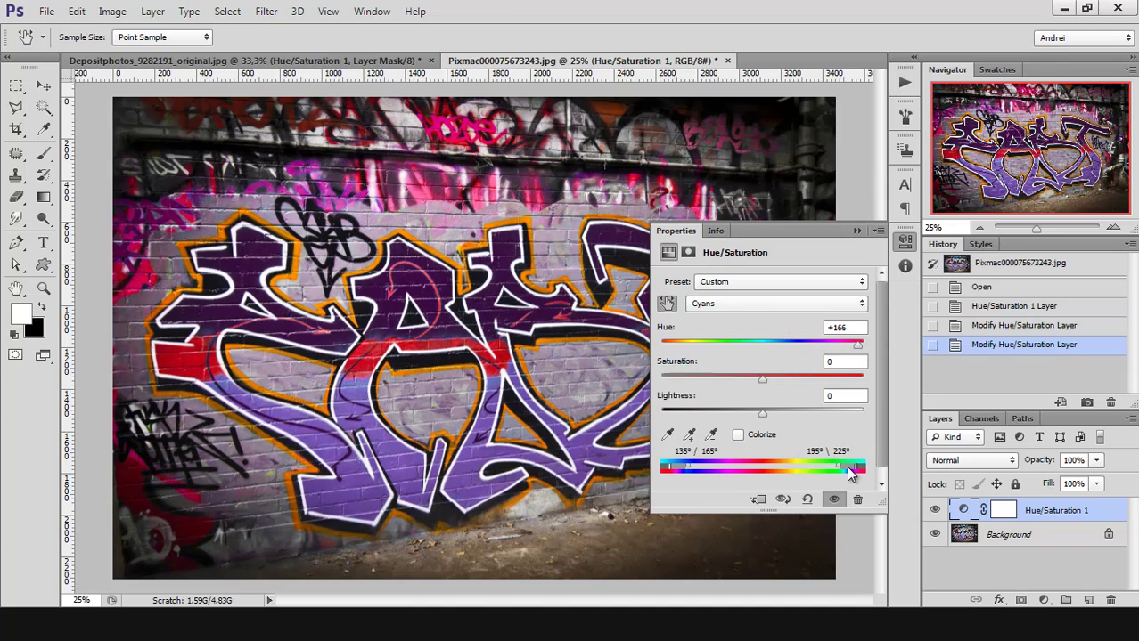
mouse_move(847, 467)
left_mouse_down()
mouse_move(795, 459)
mouse_move(857, 465)
left_mouse_up()
left_click_drag(692, 472, 686, 467)
Step: Vary the upper falloff of the Cyans range between 288° and 211°, and settle on upper limits of 205° \ 250°
left_click(357, 379, "ctrl")
left_click(352, 380, "ctrl")
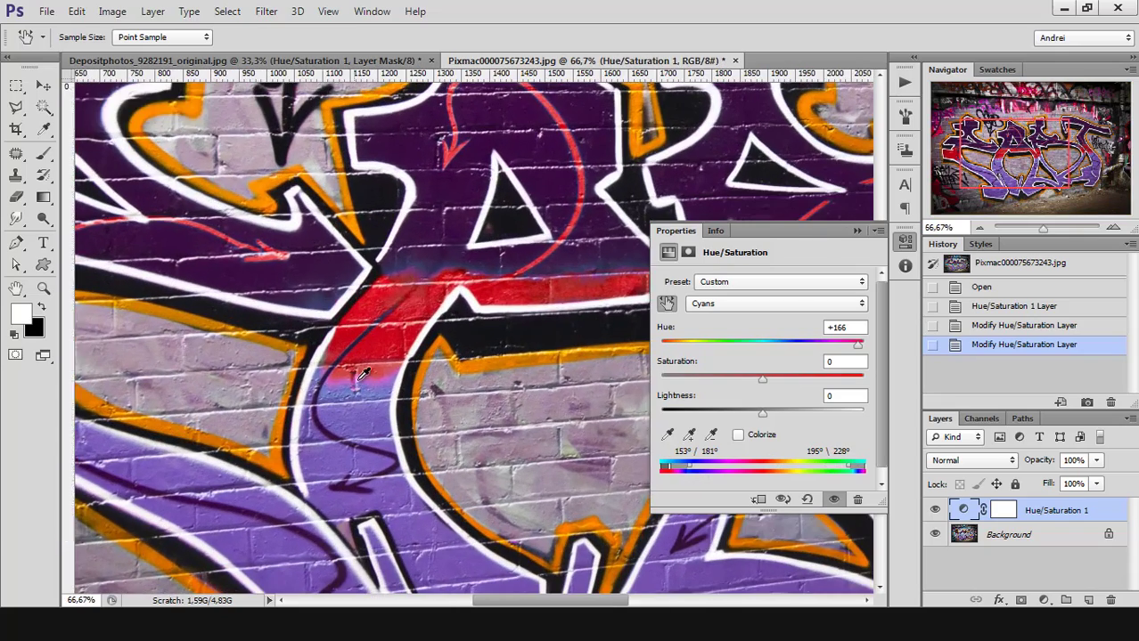
left_click(357, 382, "ctrl")
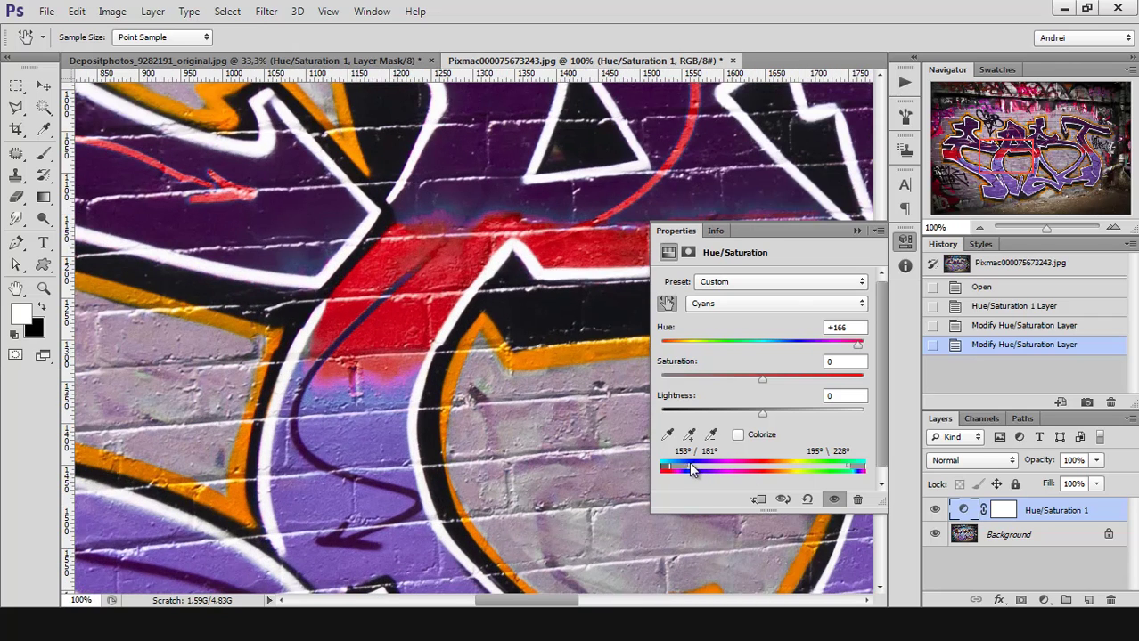
mouse_move(711, 463)
left_mouse_down()
mouse_move(683, 469)
mouse_move(720, 461)
left_mouse_up()
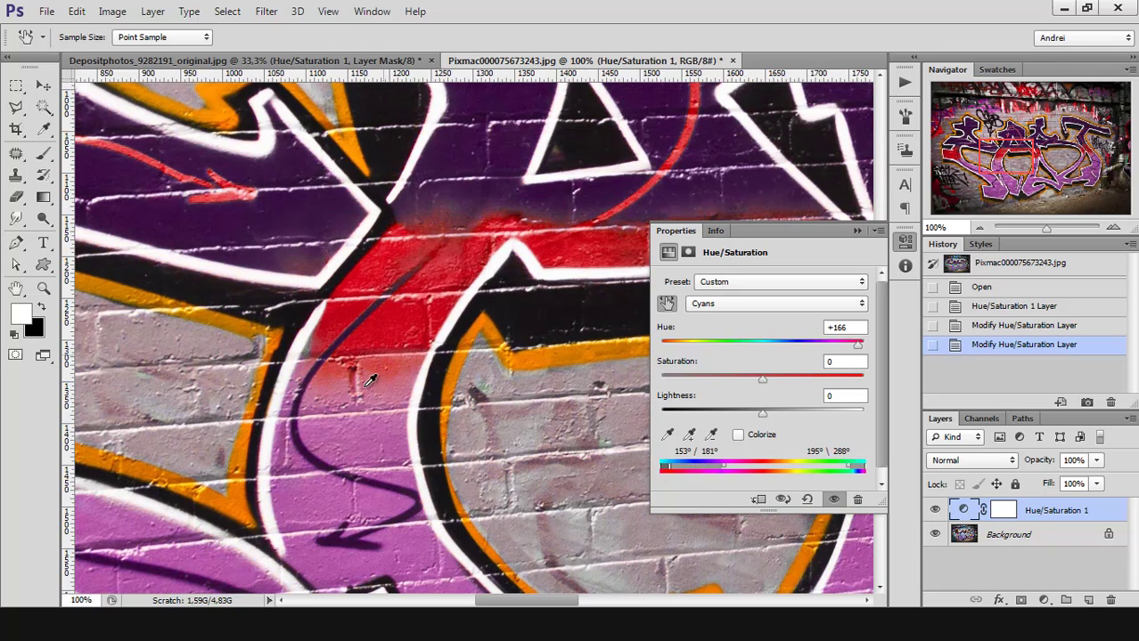
left_click_drag(722, 464, 675, 467)
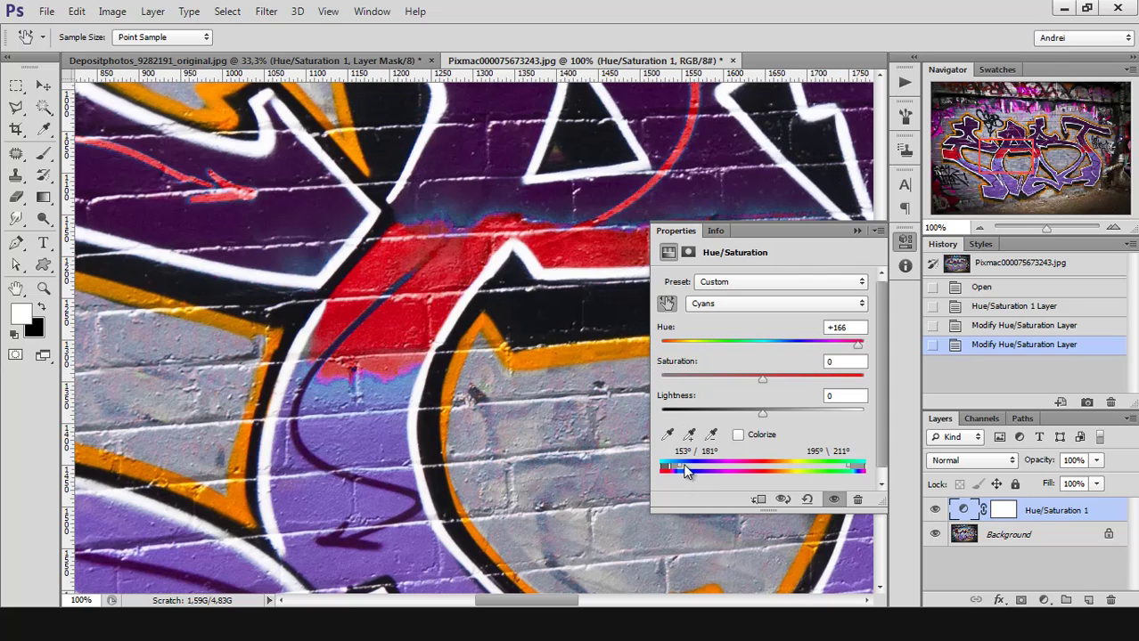
left_click_drag(683, 473, 659, 442)
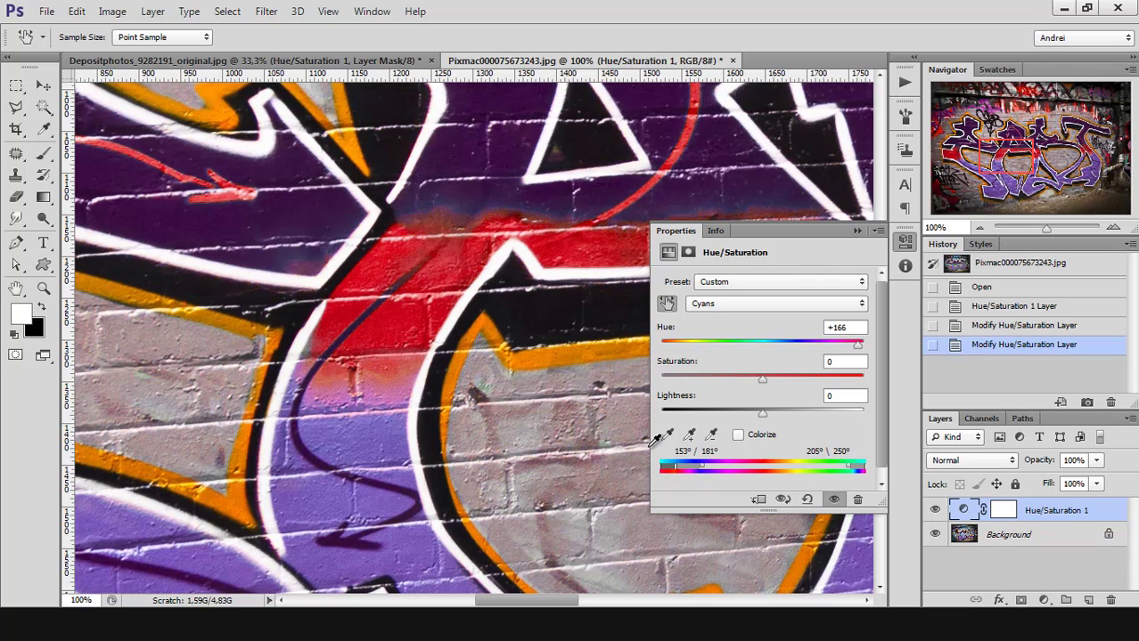
scroll(464, 403, "down", 4)
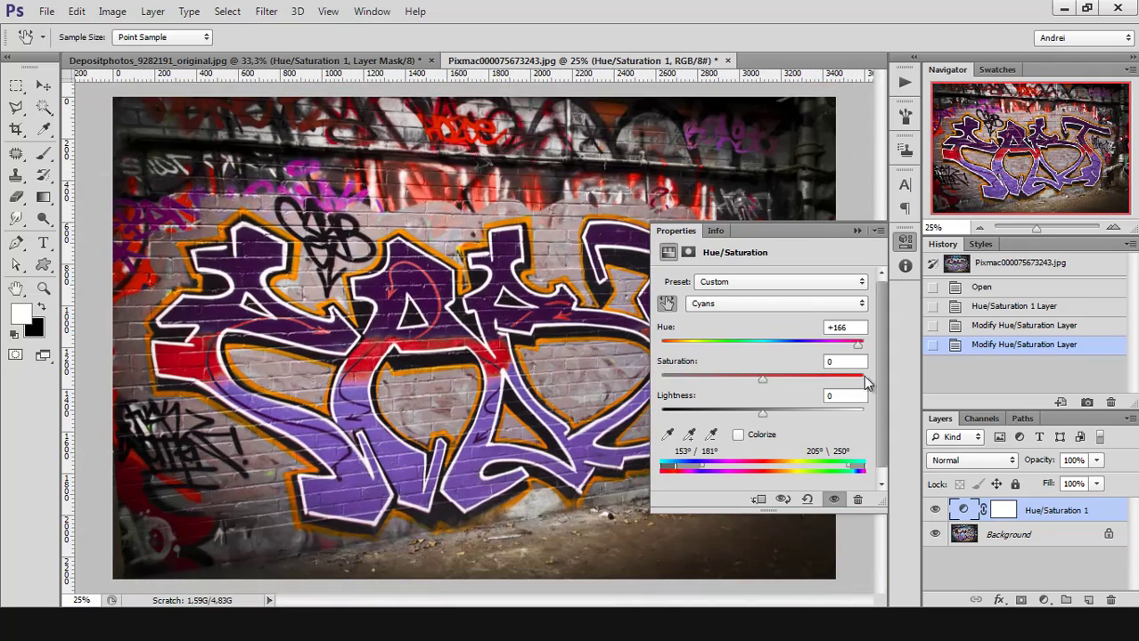
Step: Set the Cyans hue to -14 and saturation to -18, and try lightness -100 before setting it to 0
left_click_drag(858, 344, 746, 379)
left_click_drag(661, 383, 616, 404)
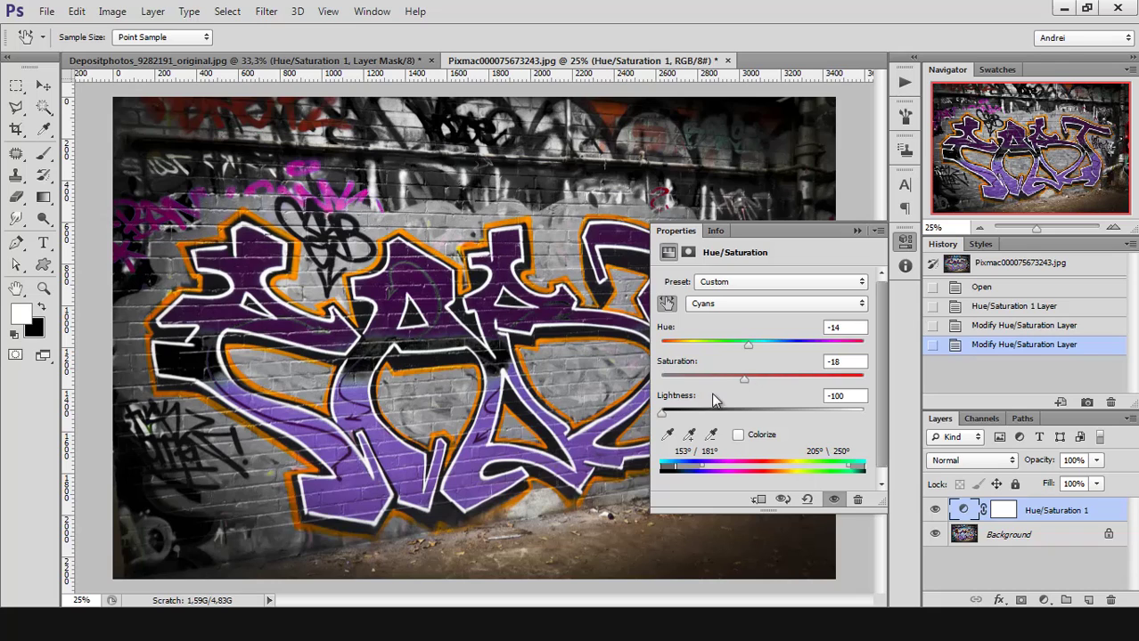
left_click(827, 399)
type("0")
Step: Collapse the adjustment's properties, reopen them from the Hue/Saturation 1 layer and activate the Brush tool
left_click(856, 232)
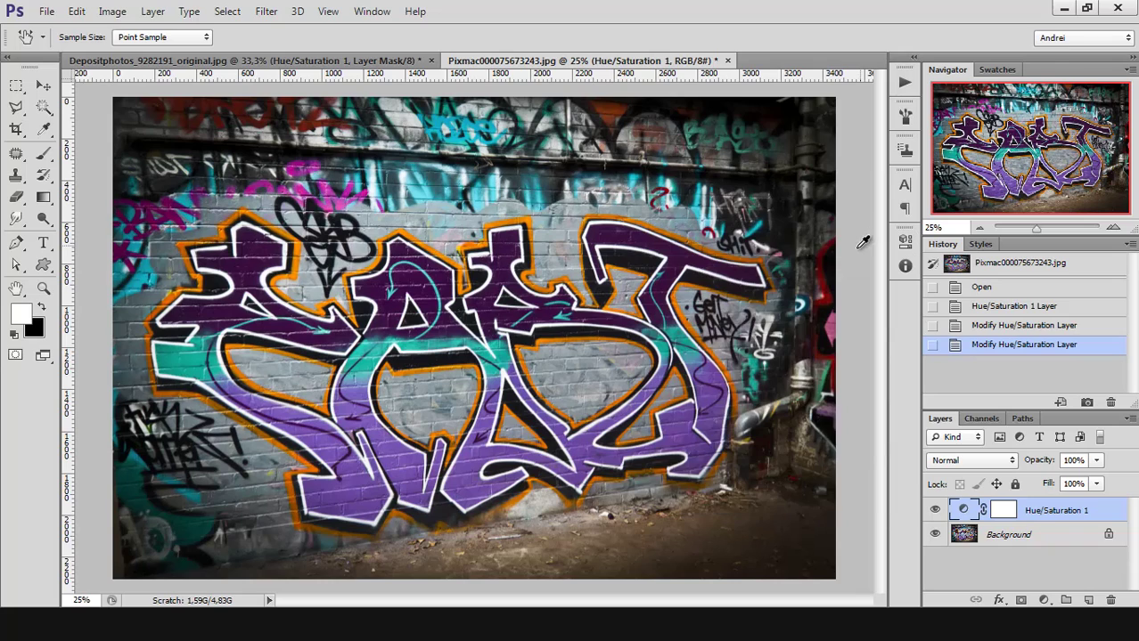
double_click(964, 516)
key("b")
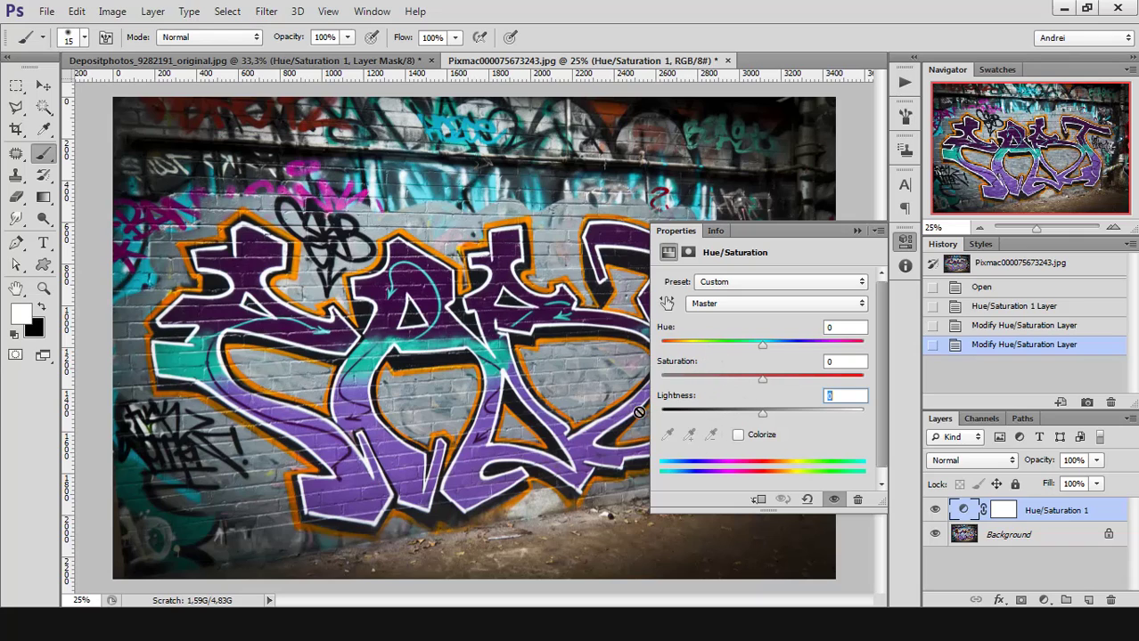
Step: Return to the photo of the woman, view the layer mask options and reset the Hue/Saturation adjustment to its defaults
left_click(371, 61)
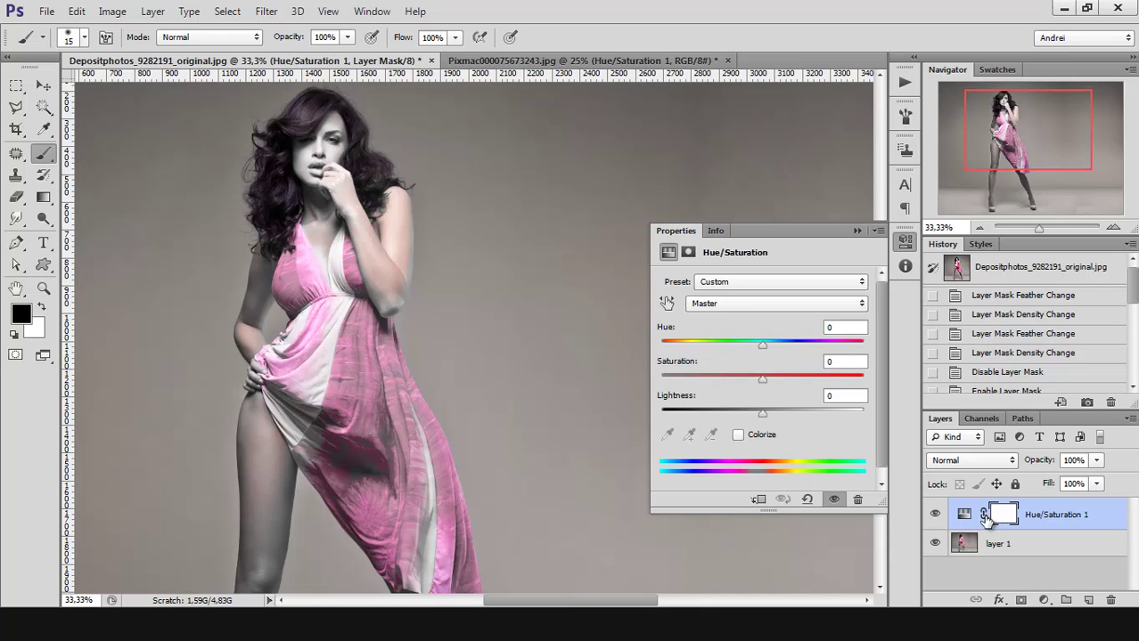
left_click(689, 253)
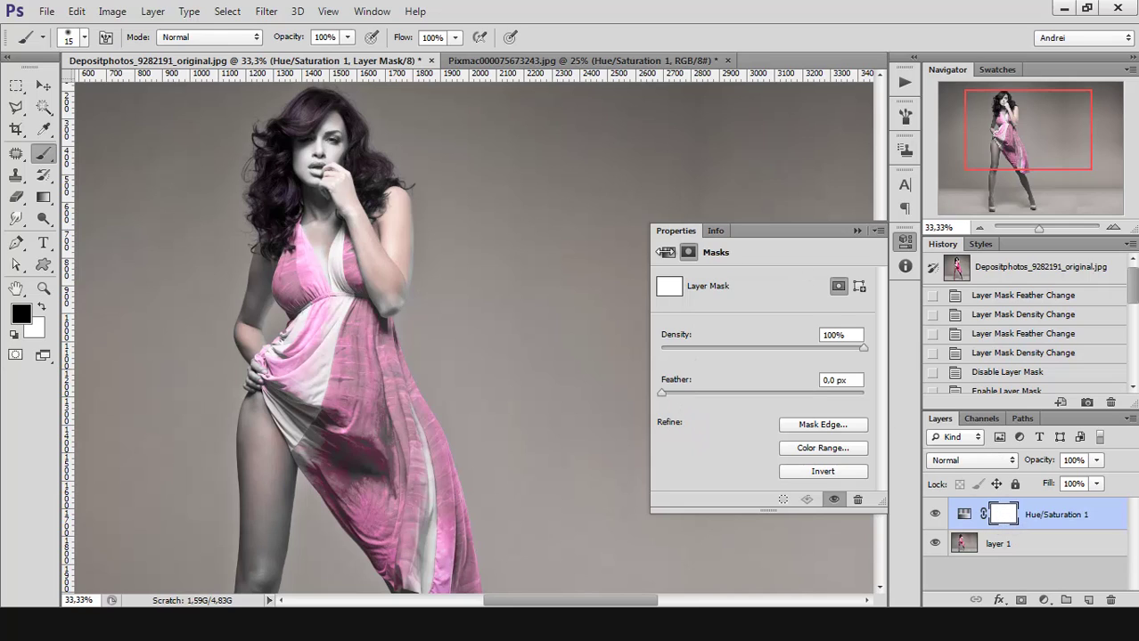
left_click(667, 252)
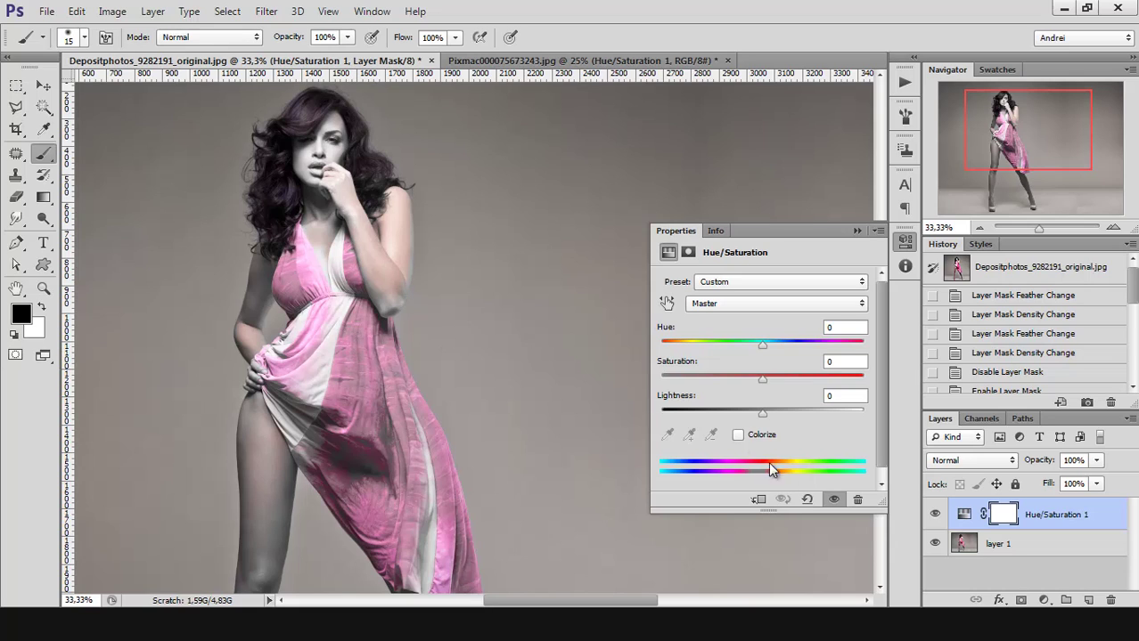
left_click(807, 499)
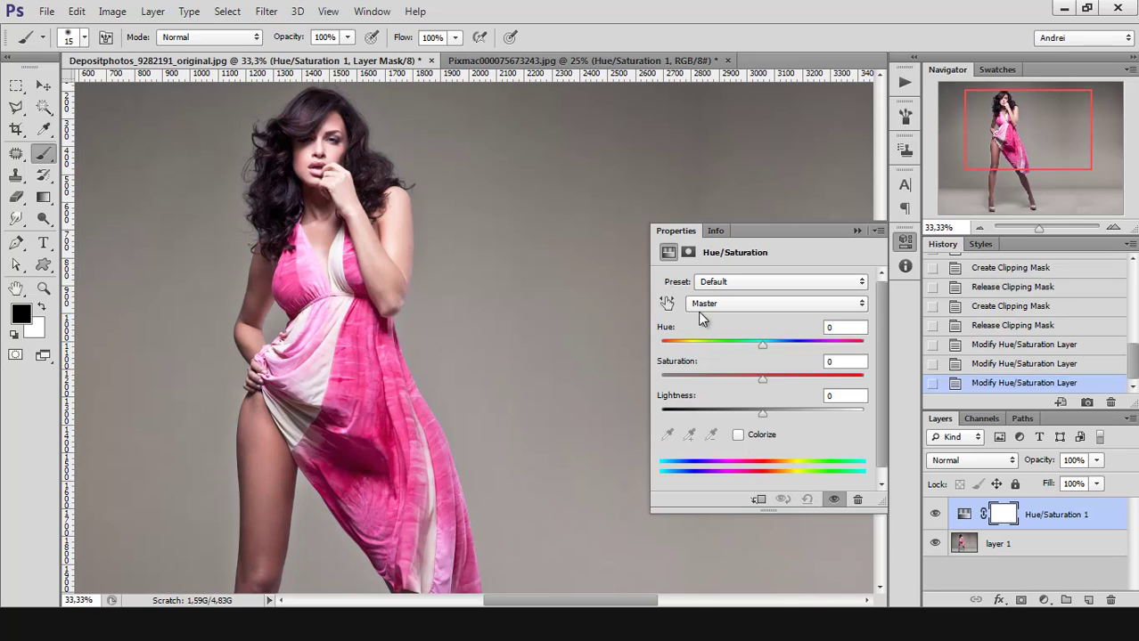
Step: Sample the pink dress with the targeted adjustment tool and set the lightness of the Reds to -100
left_click(667, 305)
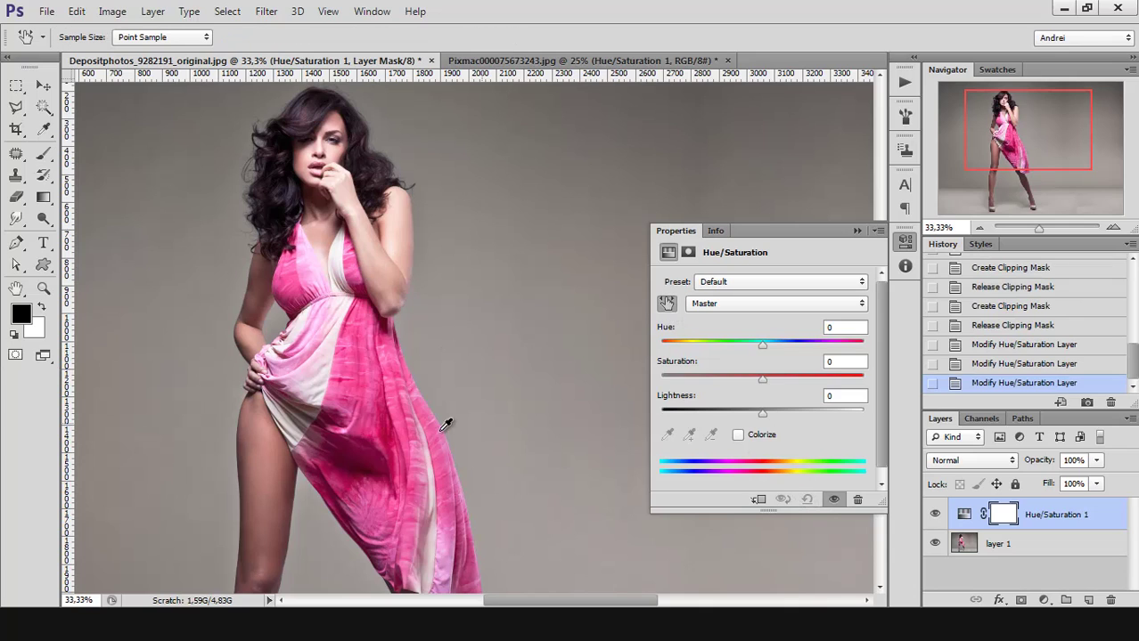
left_click(387, 422)
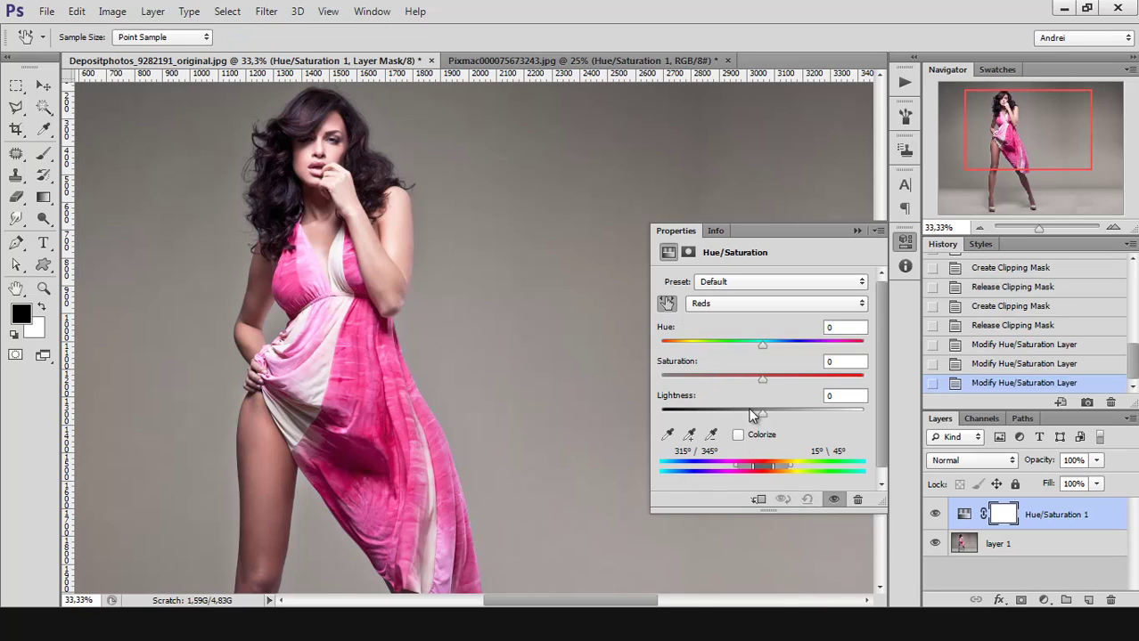
left_click_drag(763, 411, 581, 411)
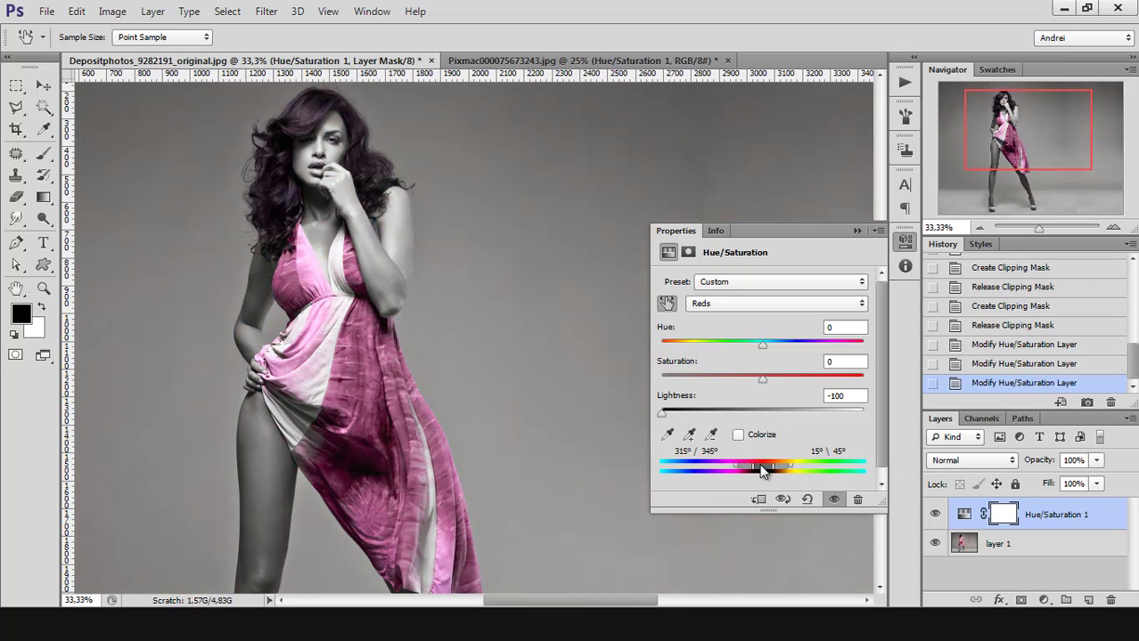
Step: Try saturation -100 before setting -40, and shift the affected colour range to 295° / 311° and 343° \ 0° to isolate the dress
mouse_move(764, 464)
left_mouse_down()
mouse_move(750, 464)
mouse_move(772, 465)
mouse_move(763, 469)
left_mouse_up()
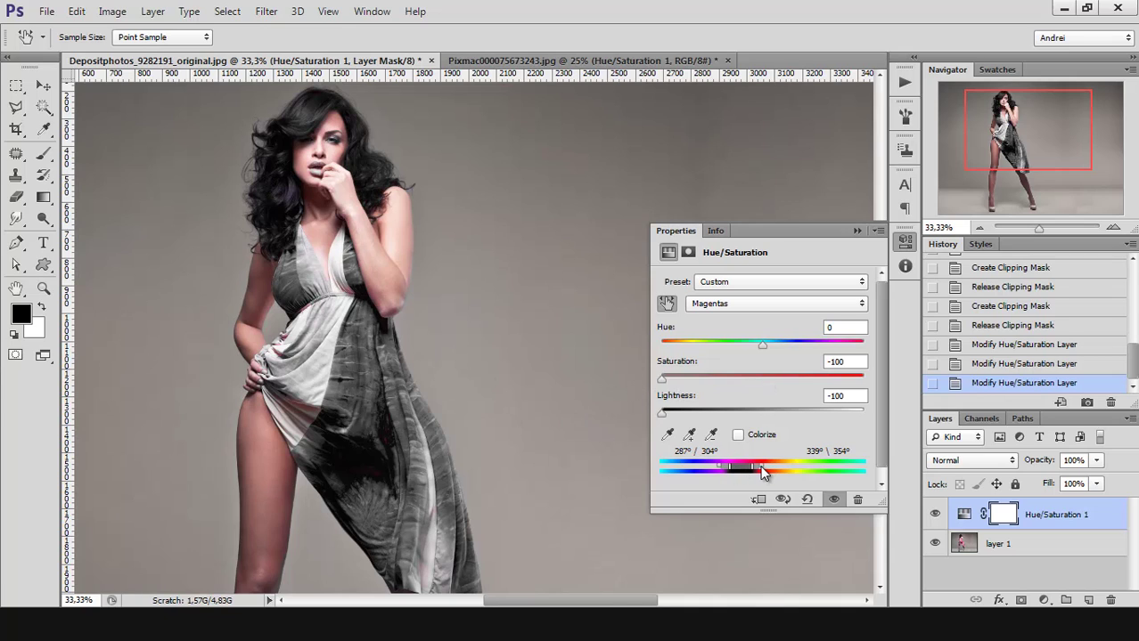
left_click_drag(755, 465, 760, 474)
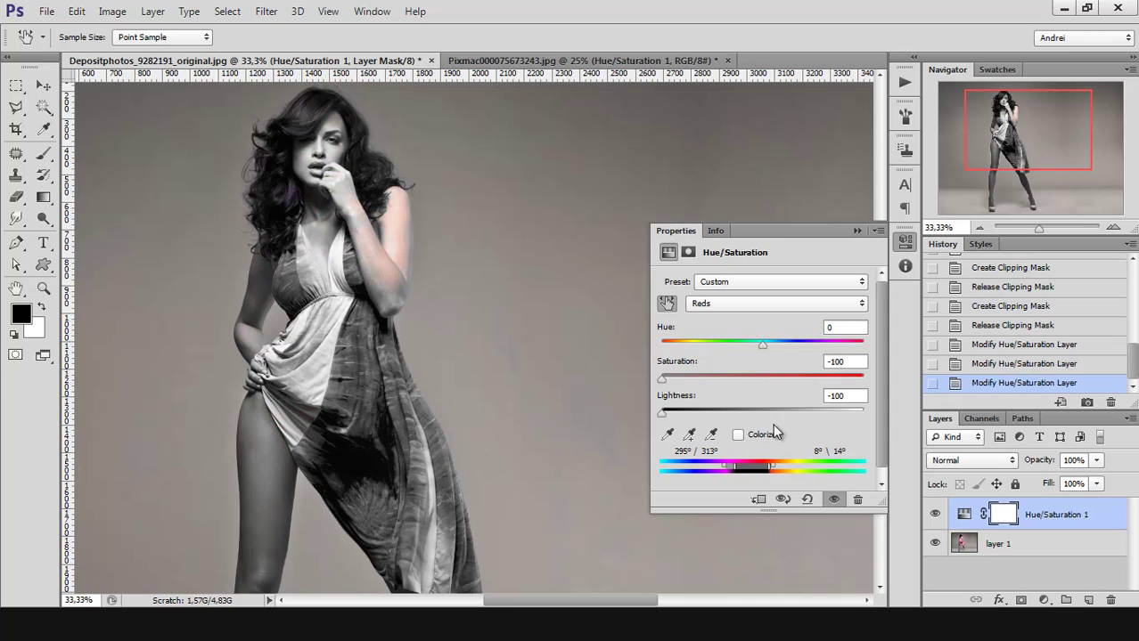
mouse_move(771, 473)
left_mouse_down()
mouse_move(733, 471)
mouse_move(771, 472)
left_mouse_up()
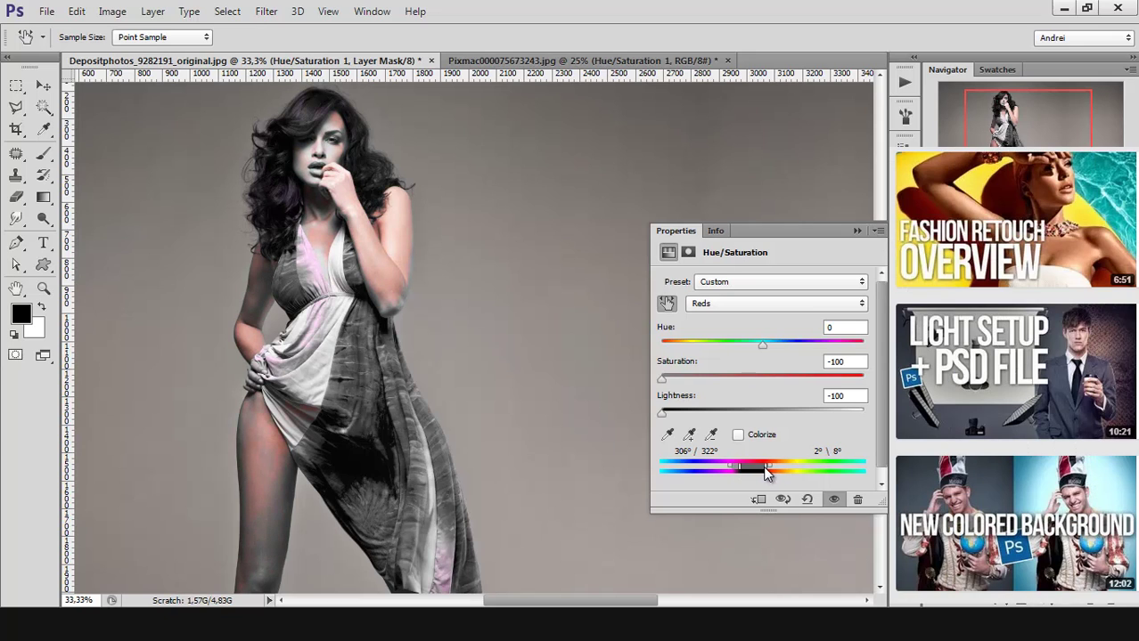
mouse_move(766, 473)
left_mouse_down()
mouse_move(755, 471)
mouse_move(772, 473)
left_mouse_up()
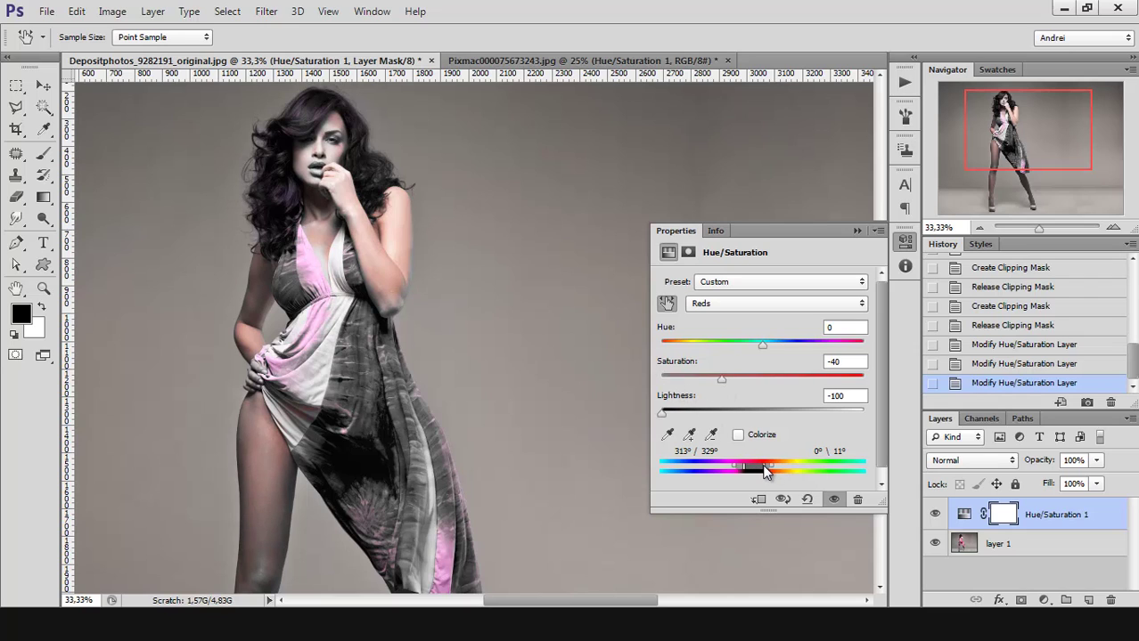
left_click_drag(773, 472, 751, 474)
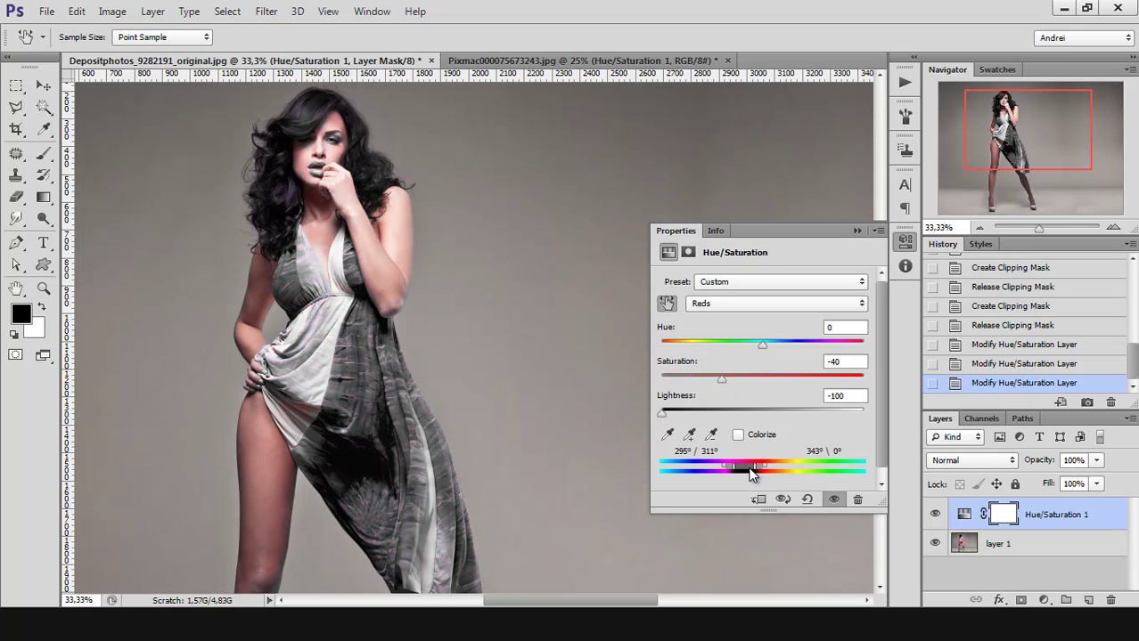
Step: Collapse the adjustment's properties and set up a soft black brush of 43 px for the Hue/Saturation 1 layer mask
left_click(893, 240)
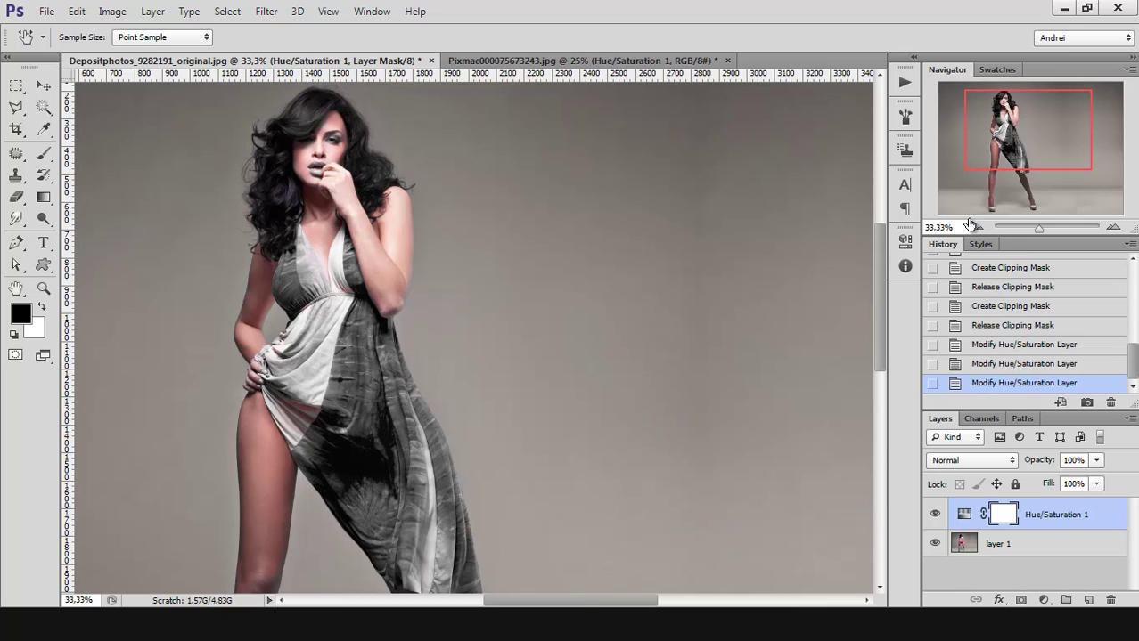
left_click_drag(1018, 146, 1006, 147)
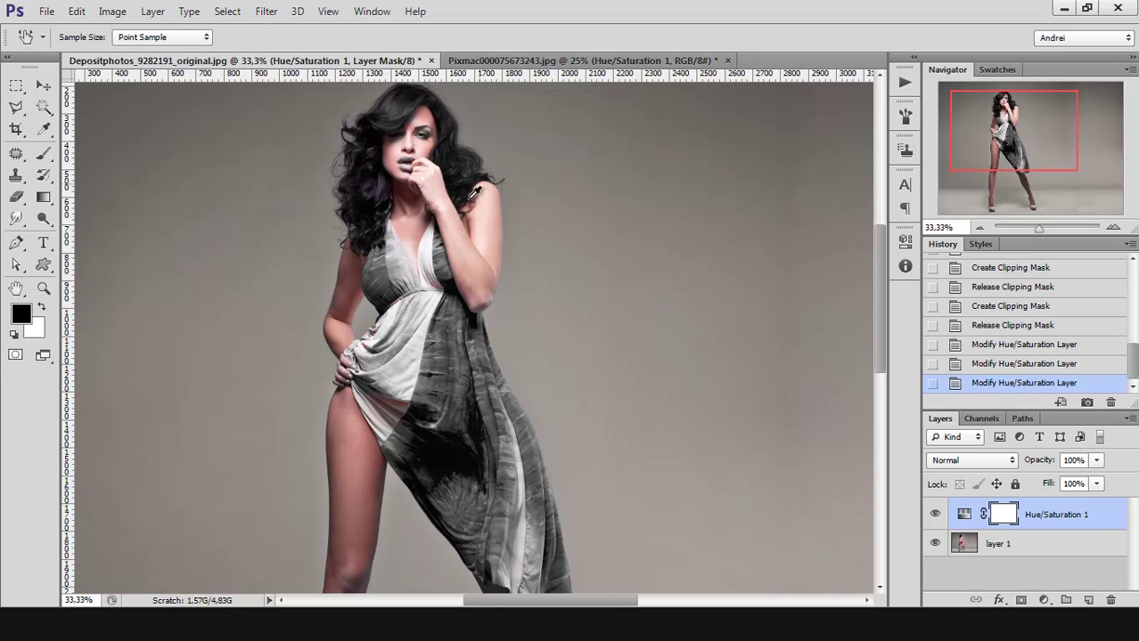
scroll(419, 169, "up", 3)
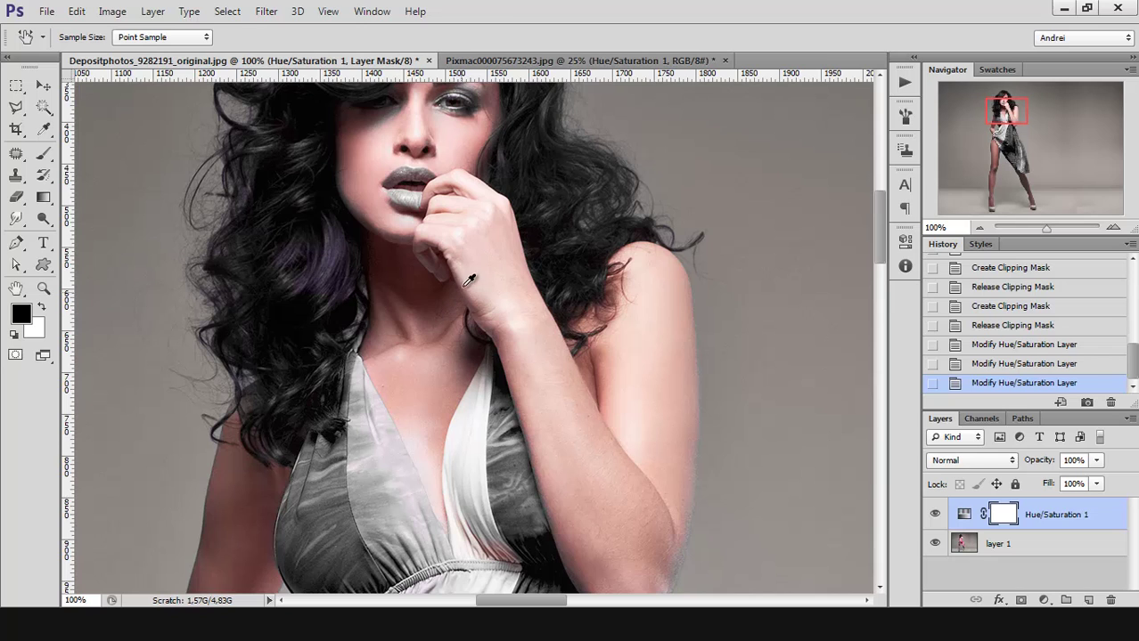
scroll(470, 254, "up", 3)
scroll(471, 267, "right", 1)
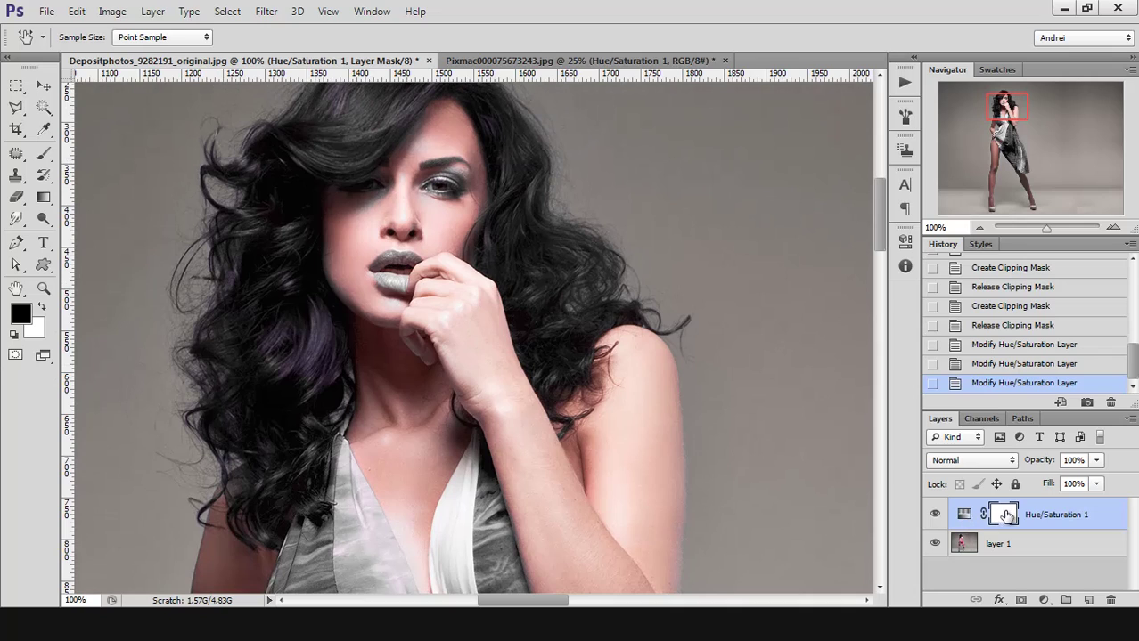
key("b")
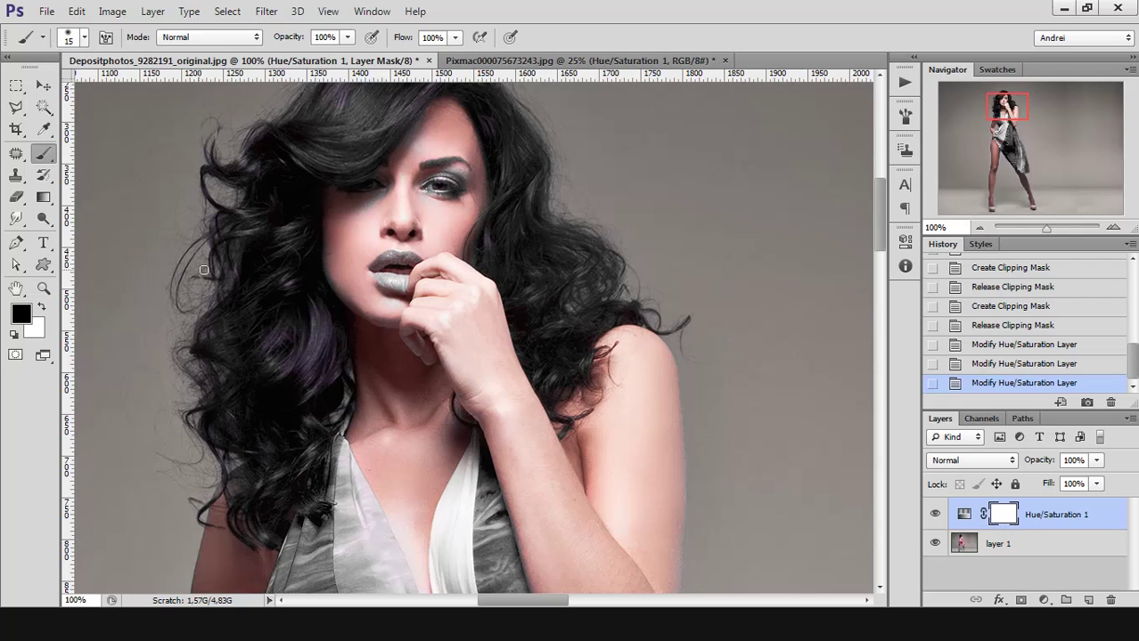
right_click(640, 313)
left_click_drag(678, 347, 697, 348)
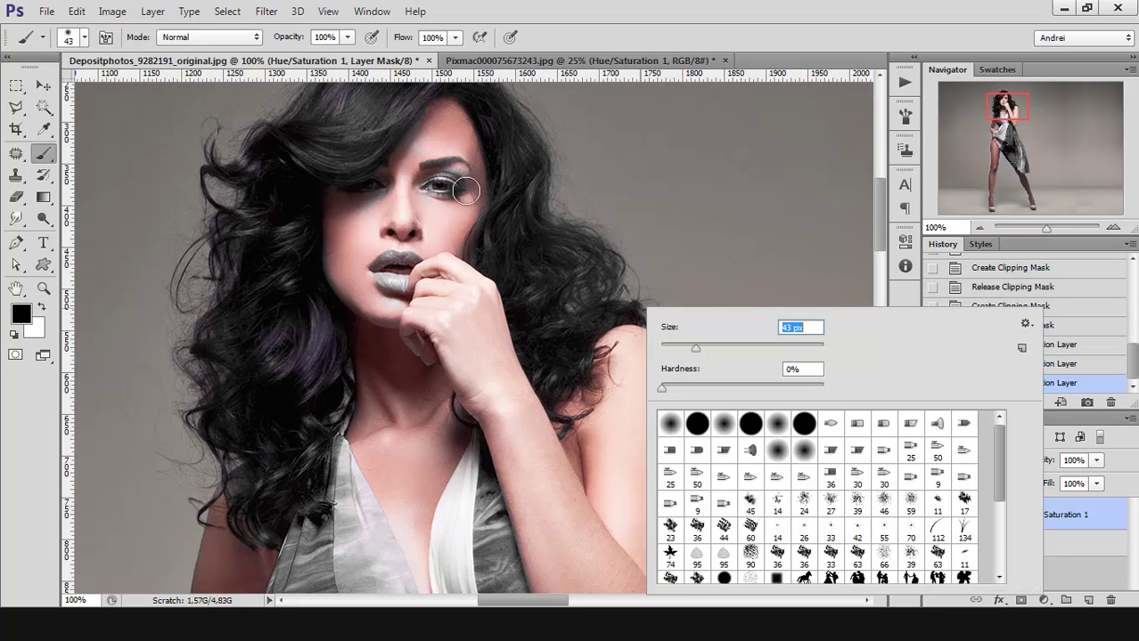
left_click(1024, 507)
key("x")
left_click(1002, 514)
key("x")
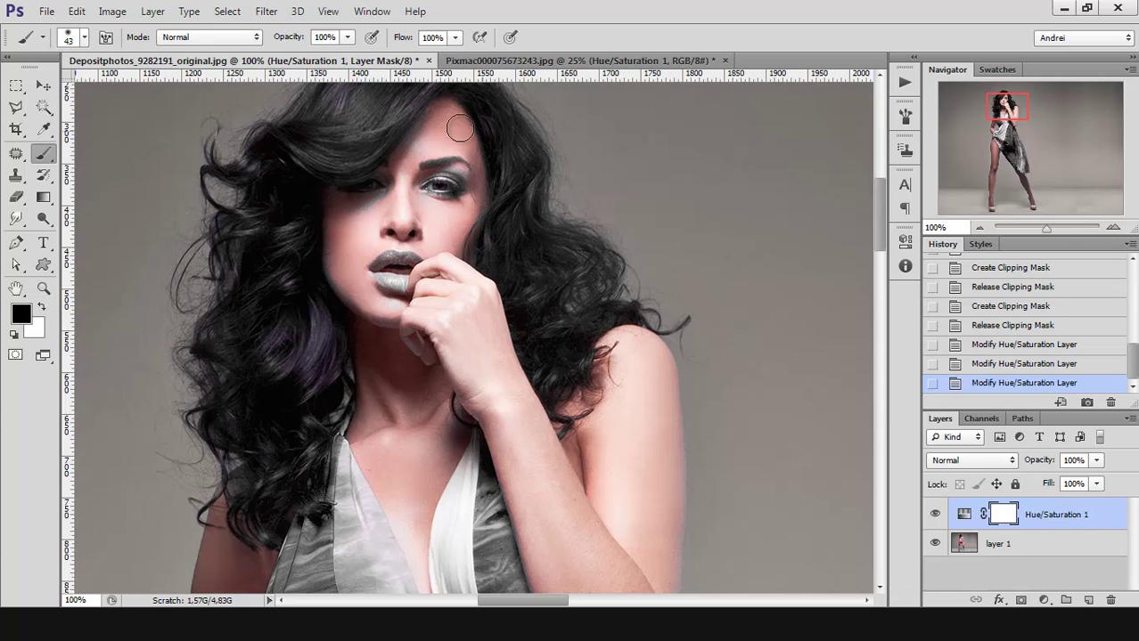
Step: Paint black on the mask over the woman's eye and lips to restore their original colour
mouse_move(446, 159)
left_mouse_down()
mouse_move(455, 185)
mouse_move(423, 183)
mouse_move(450, 169)
left_mouse_up()
left_click_drag(426, 184, 443, 178)
mouse_move(445, 180)
left_mouse_down()
mouse_move(457, 187)
mouse_move(428, 189)
mouse_move(450, 192)
left_mouse_up()
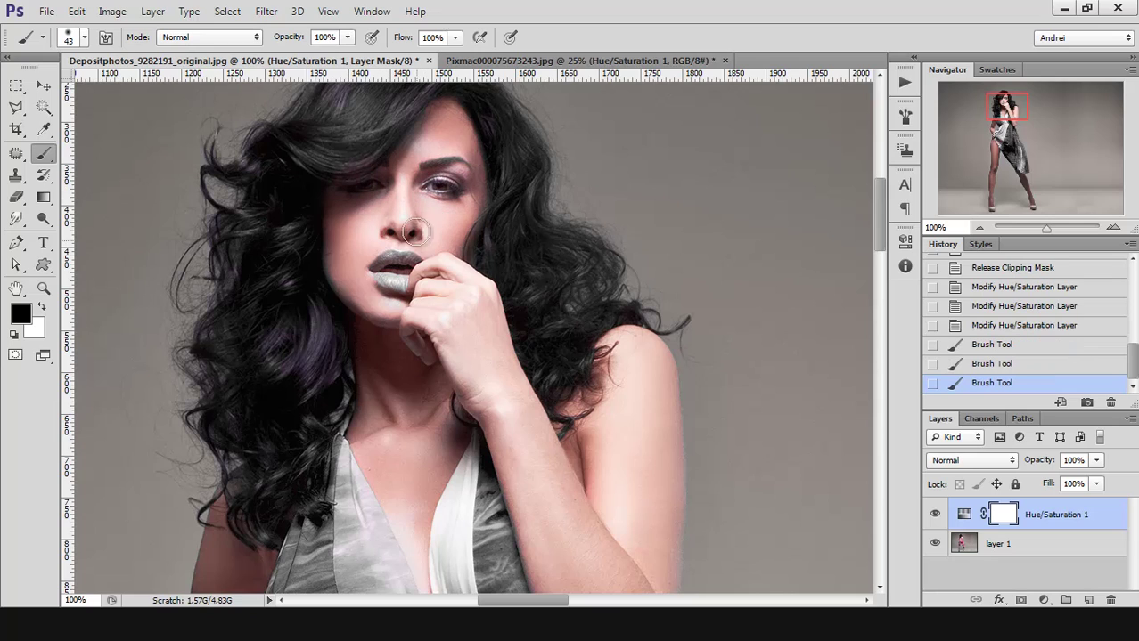
left_click_drag(418, 271, 389, 284)
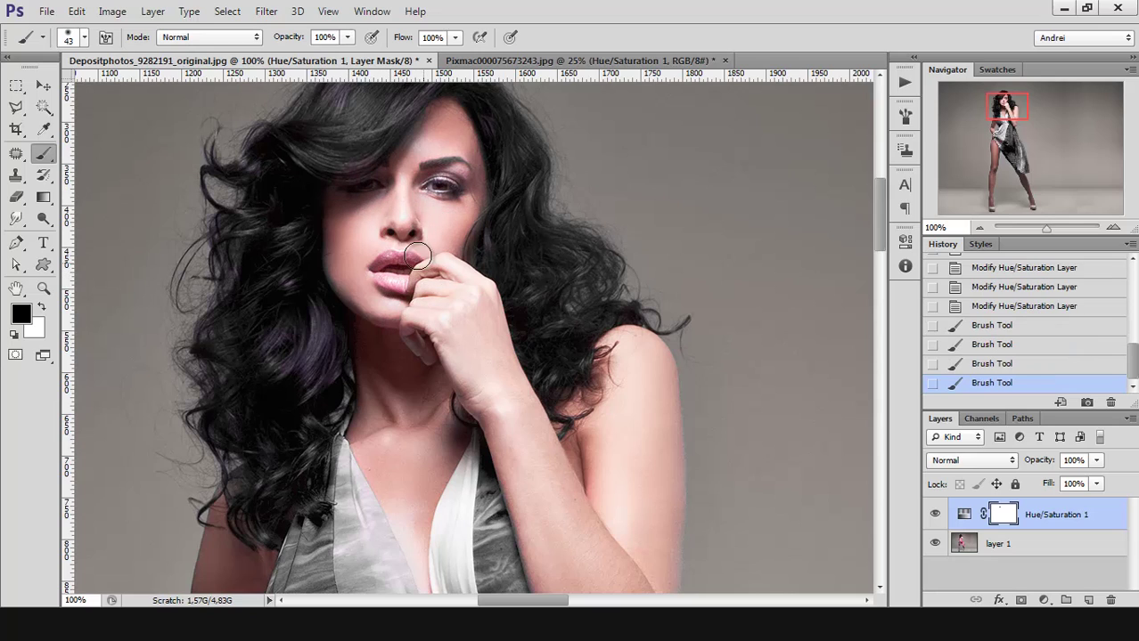
Step: Enlarge the brush to 100 px and paint black on the mask over the hair beside the face and above the dress strap
scroll(415, 256, "down", 2)
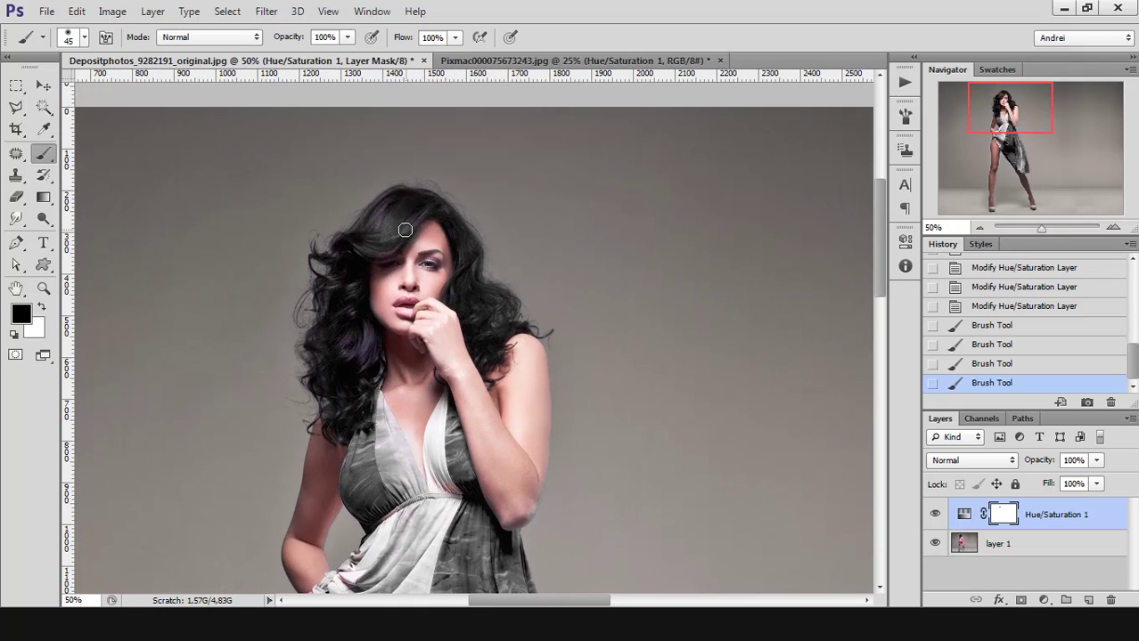
key("bracketright")
key("bracketright")
key("bracketright")
key("bracketright")
key("bracketright")
key("bracketright")
mouse_move(334, 263)
left_mouse_down()
mouse_move(326, 299)
mouse_move(337, 267)
mouse_move(327, 303)
mouse_move(337, 378)
mouse_move(367, 366)
mouse_move(351, 426)
mouse_move(338, 424)
mouse_move(348, 364)
left_mouse_up()
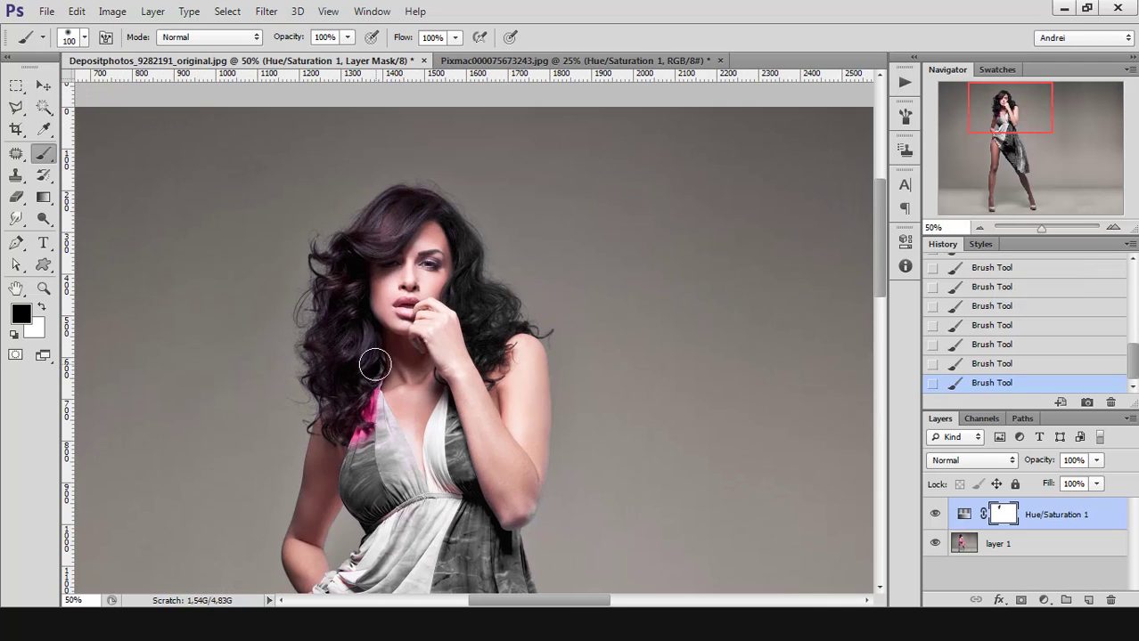
Step: Undo the strokes that spilled onto the dress and mask out the remaining hair, reducing the brush to 70 px
key("ctrl+z")
key("ctrl+alt+z")
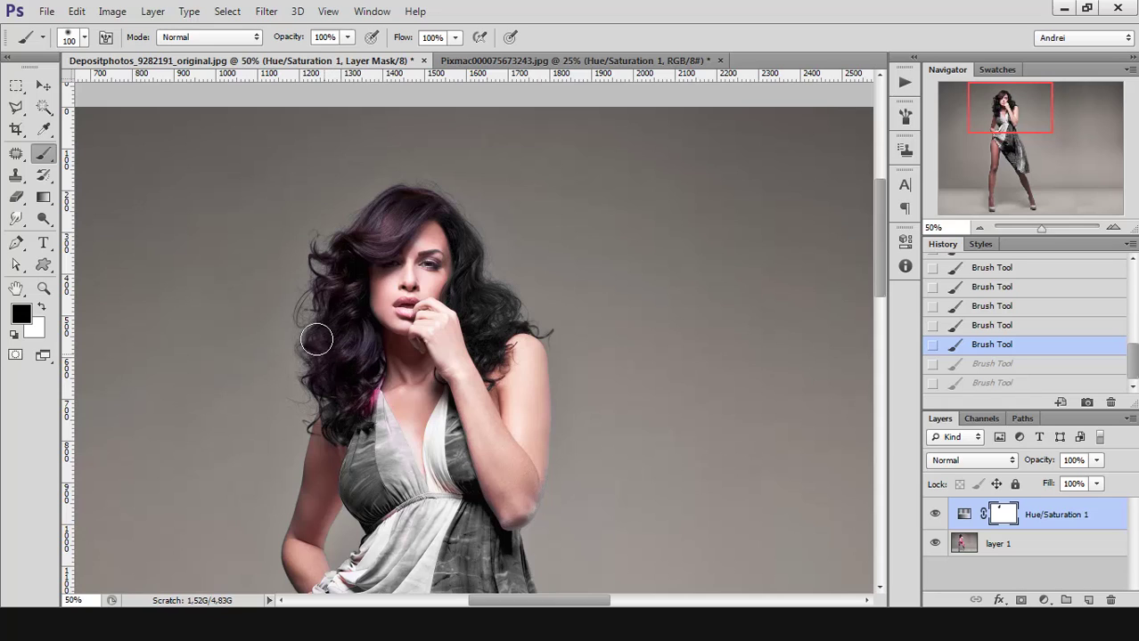
key("ctrl+shift+z")
key("ctrl+shift+z")
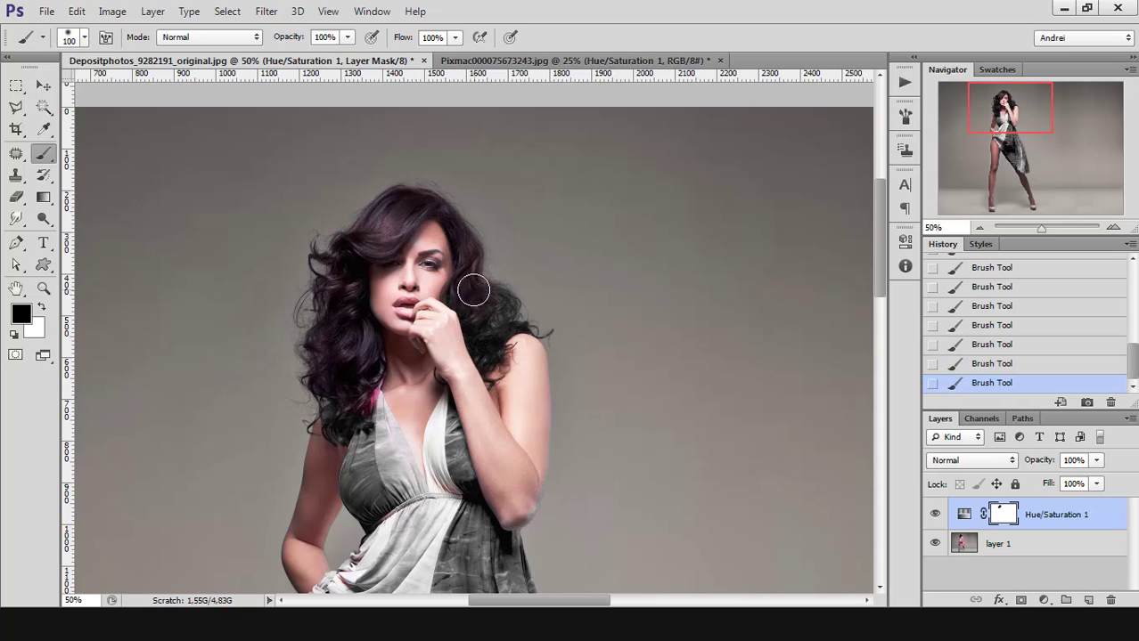
key("bracketleft")
key("bracketleft")
key("bracketleft")
Step: Paint black on the mask over the raised arm's elbow with the brush reduced to 40 px and 30 px
key("ctrl+plus")
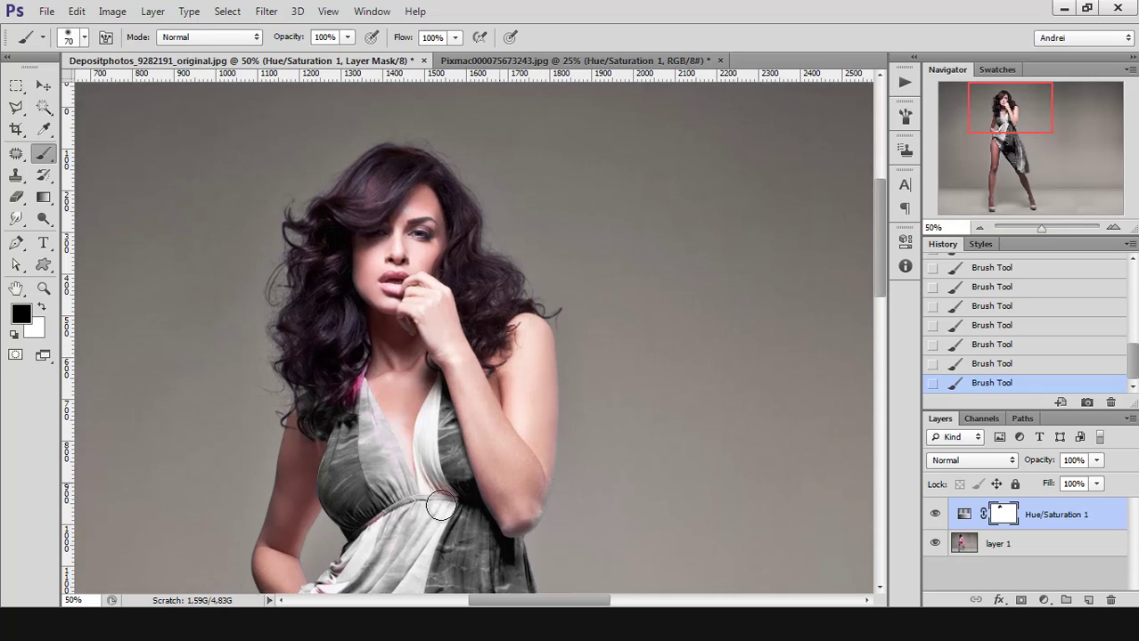
left_click_drag(522, 481, 505, 407)
key("bracketleft")
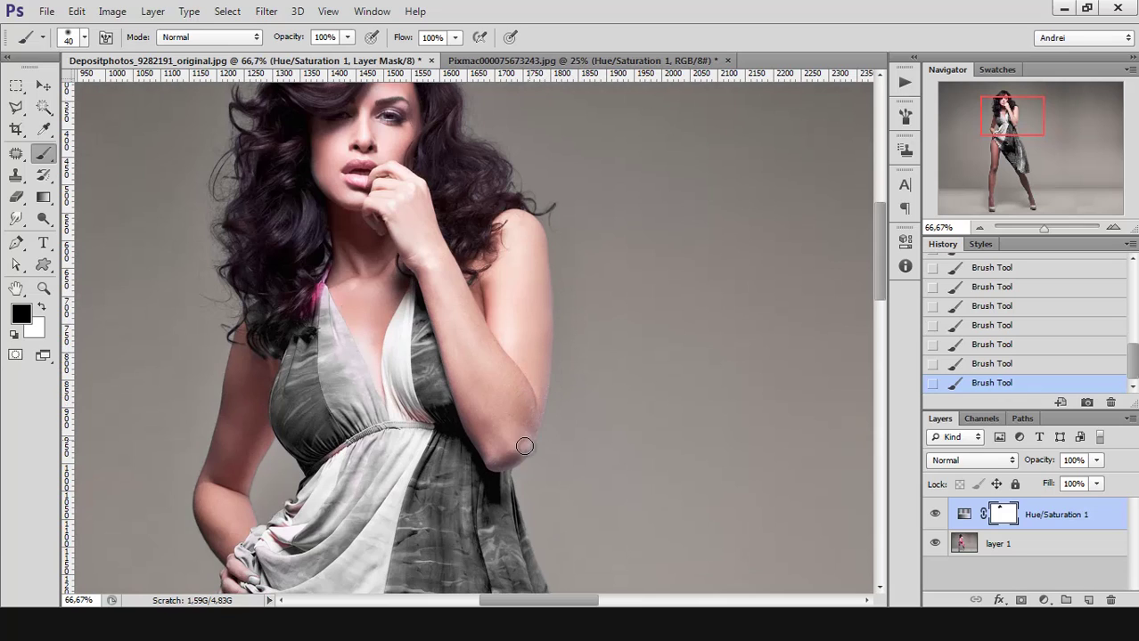
mouse_move(498, 458)
left_mouse_down()
mouse_move(554, 457)
mouse_move(525, 509)
mouse_move(542, 478)
mouse_move(543, 588)
left_mouse_up()
key("bracketleft")
left_click_drag(567, 486, 581, 342)
mouse_move(549, 402)
left_mouse_down()
mouse_move(562, 407)
mouse_move(579, 387)
mouse_move(577, 396)
mouse_move(526, 382)
mouse_move(628, 399)
mouse_move(577, 379)
left_mouse_up()
key("x")
Step: Restore the original colour of the fingers and nails on the hip by painting black on the mask with a 10 px brush
key("space")
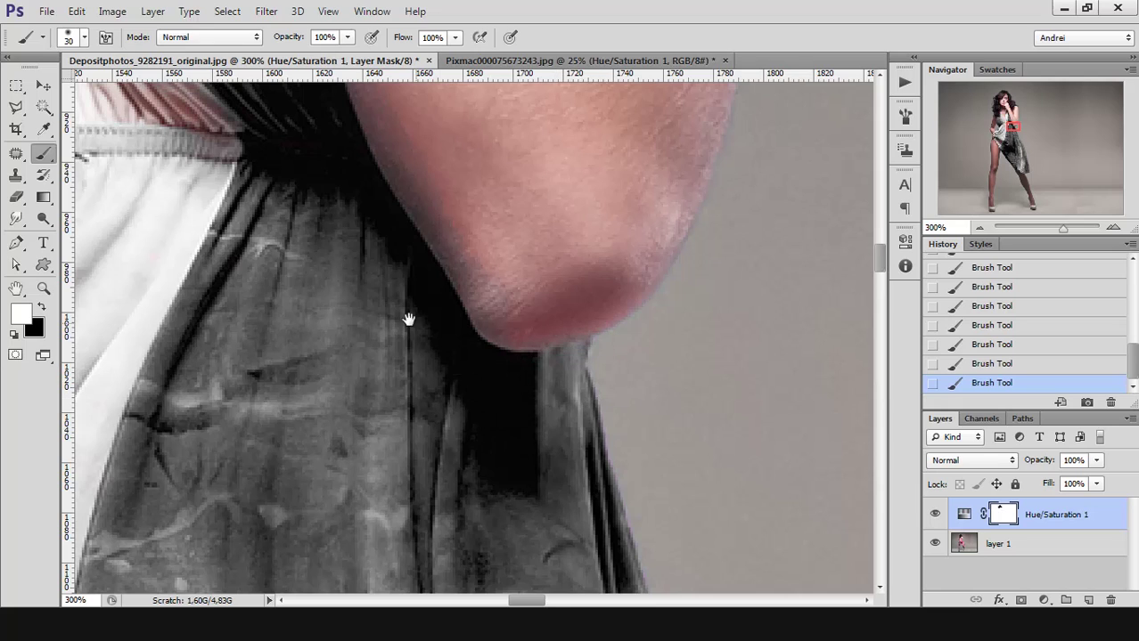
left_click_drag(409, 318, 621, 429)
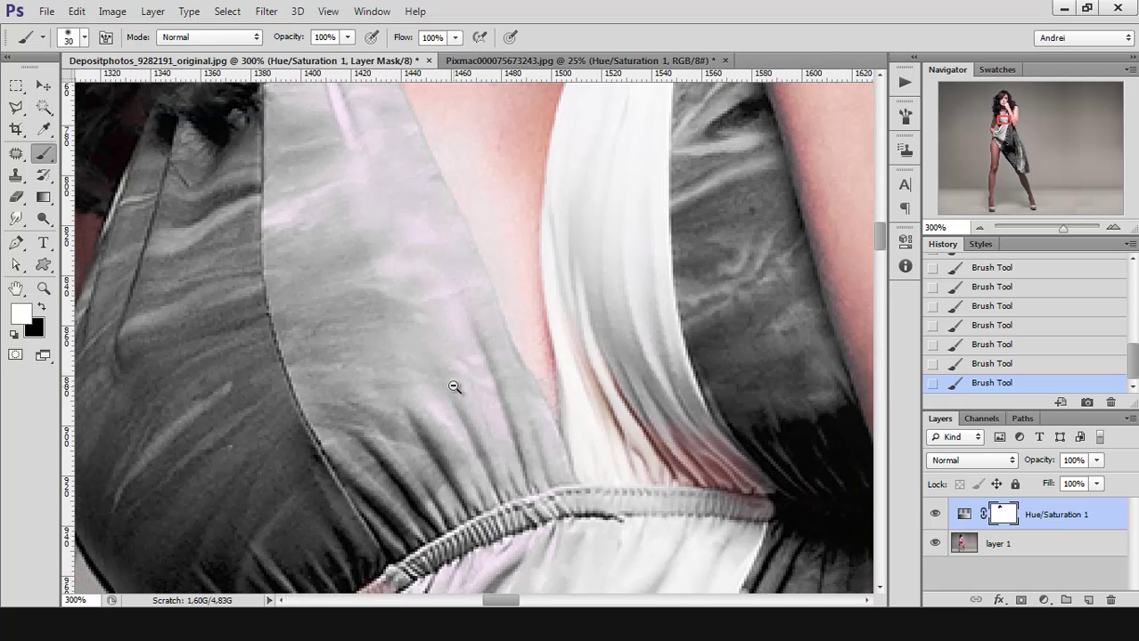
scroll(393, 464, "down", 3)
left_click_drag(393, 464, 517, 381)
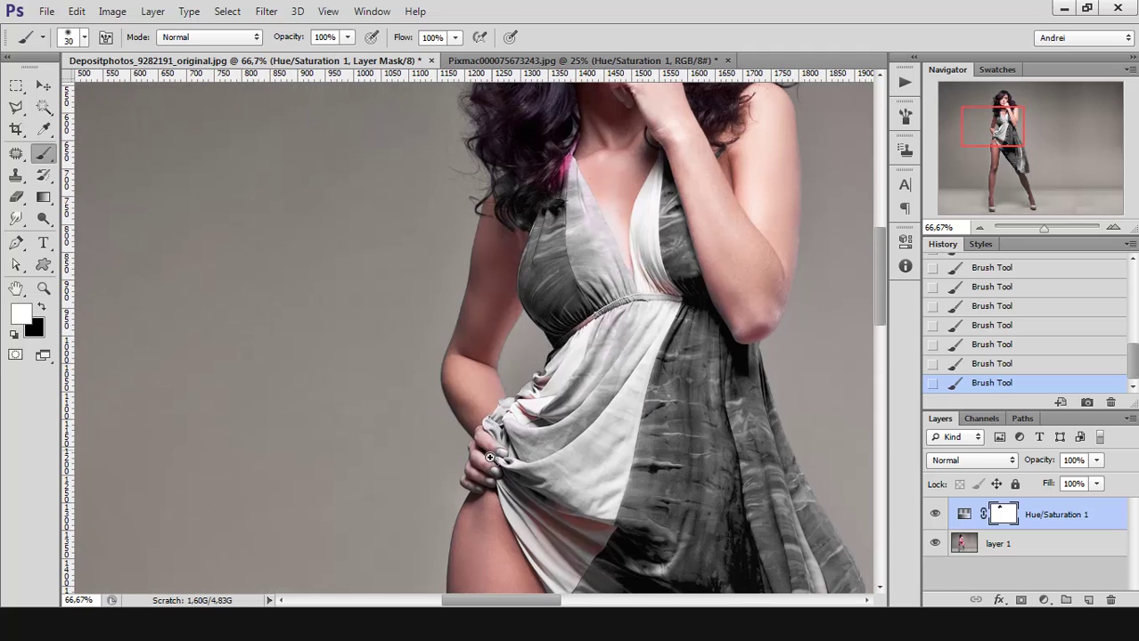
scroll(492, 458, "up", 3)
key("bracketleft")
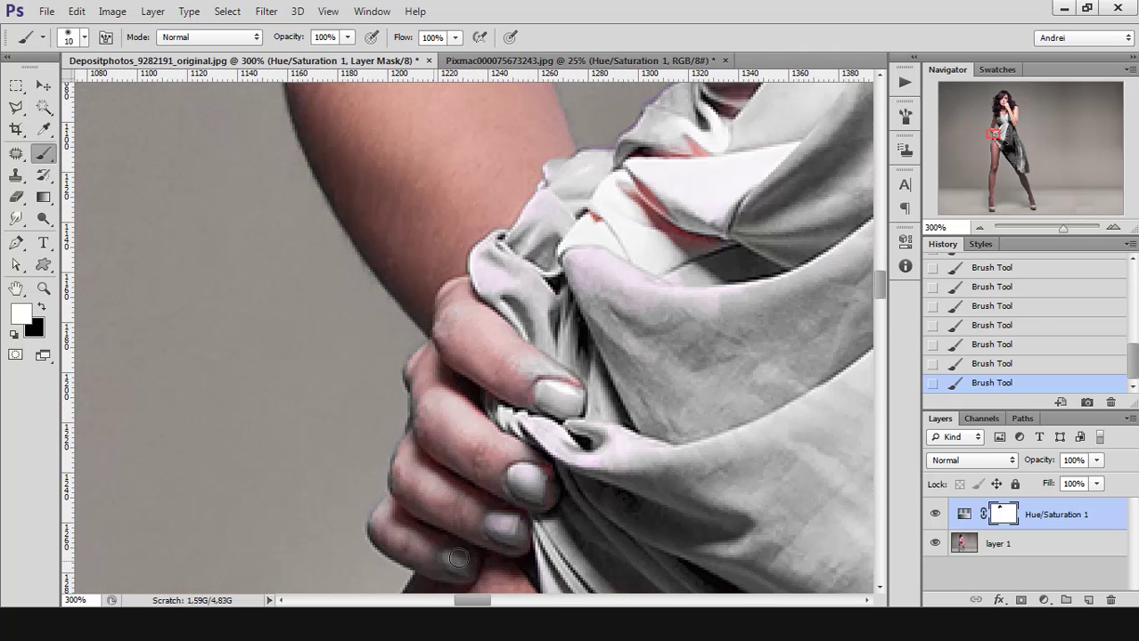
key("x")
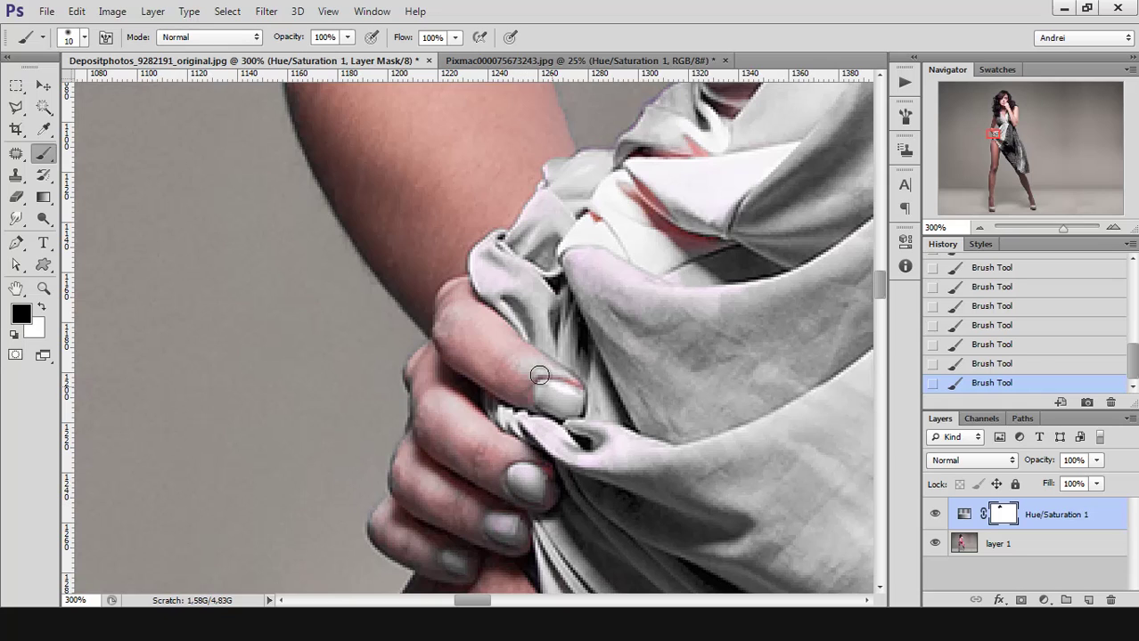
mouse_move(536, 374)
left_mouse_down()
mouse_move(521, 371)
mouse_move(552, 368)
mouse_move(557, 396)
mouse_move(539, 408)
left_mouse_up()
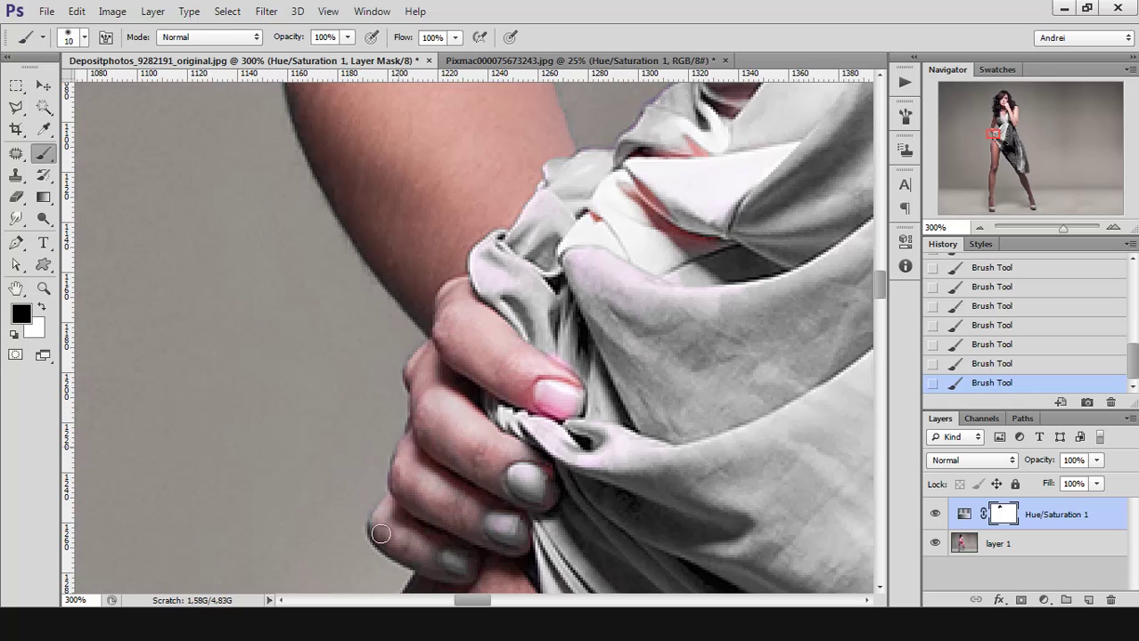
mouse_move(382, 535)
left_mouse_down()
mouse_move(459, 570)
mouse_move(448, 557)
mouse_move(505, 525)
mouse_move(515, 536)
mouse_move(475, 495)
mouse_move(446, 491)
mouse_move(498, 543)
mouse_move(522, 541)
mouse_move(507, 502)
mouse_move(537, 491)
mouse_move(537, 473)
mouse_move(534, 504)
left_mouse_up()
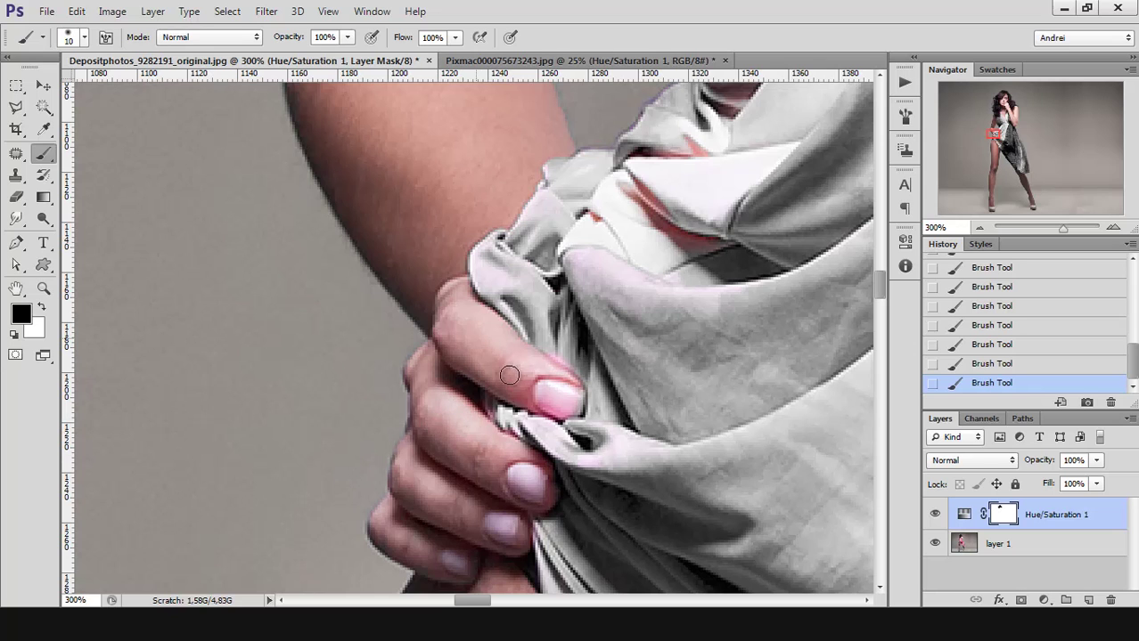
Step: Enlarge the brush to 100 px and paint black on the mask over the bare leg below the hand on the hip
left_click_drag(491, 334, 553, 174)
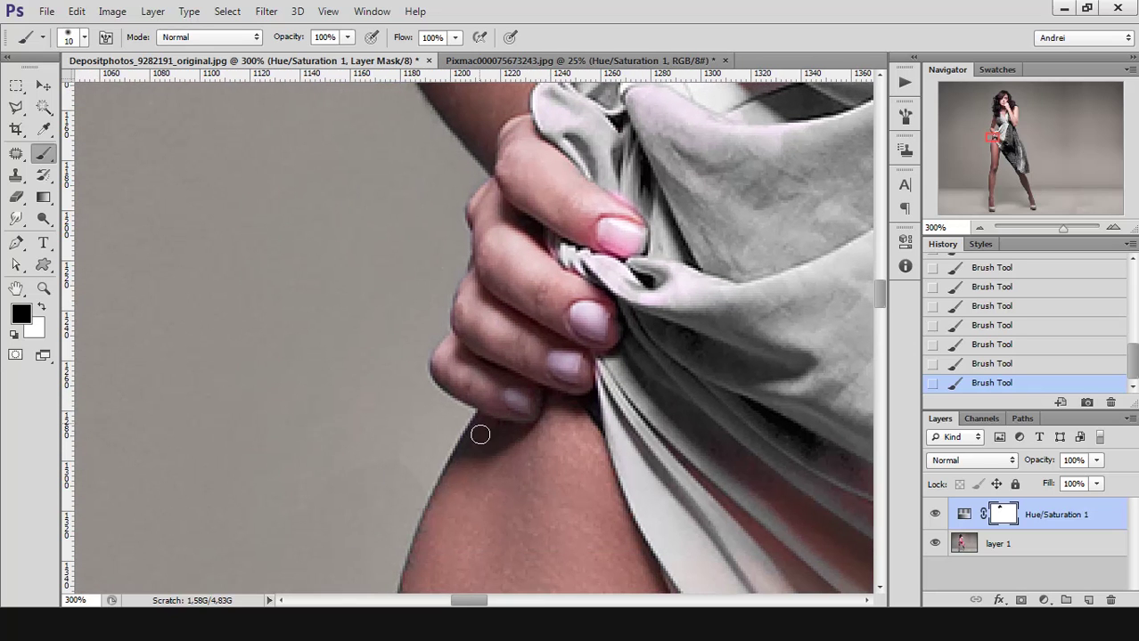
scroll(433, 464, "down", 2)
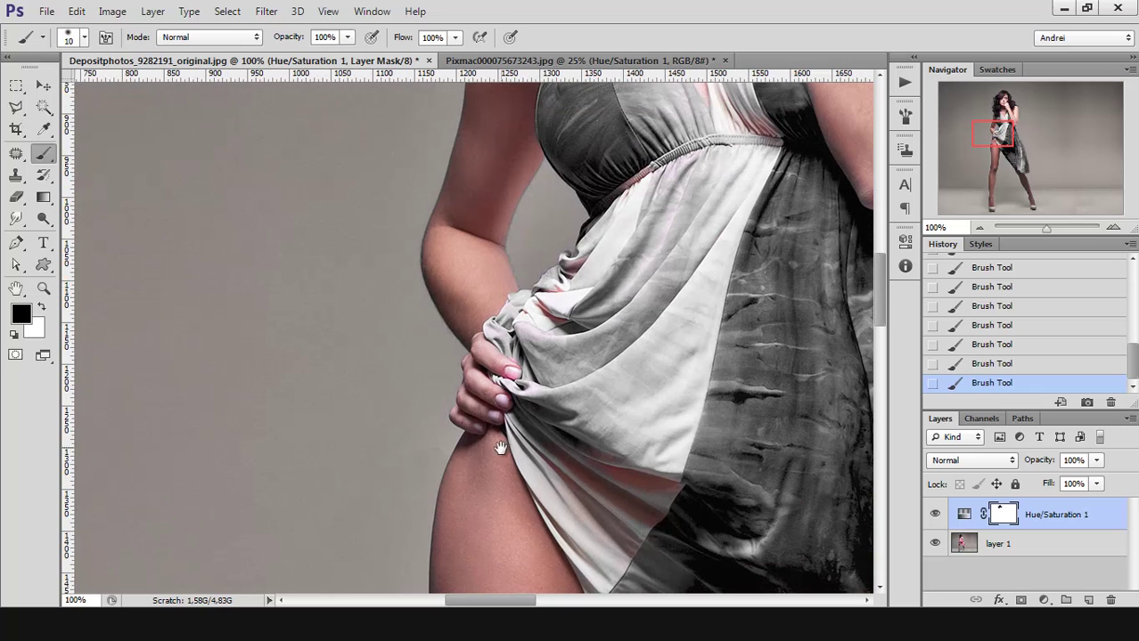
scroll(487, 470, "down", 10)
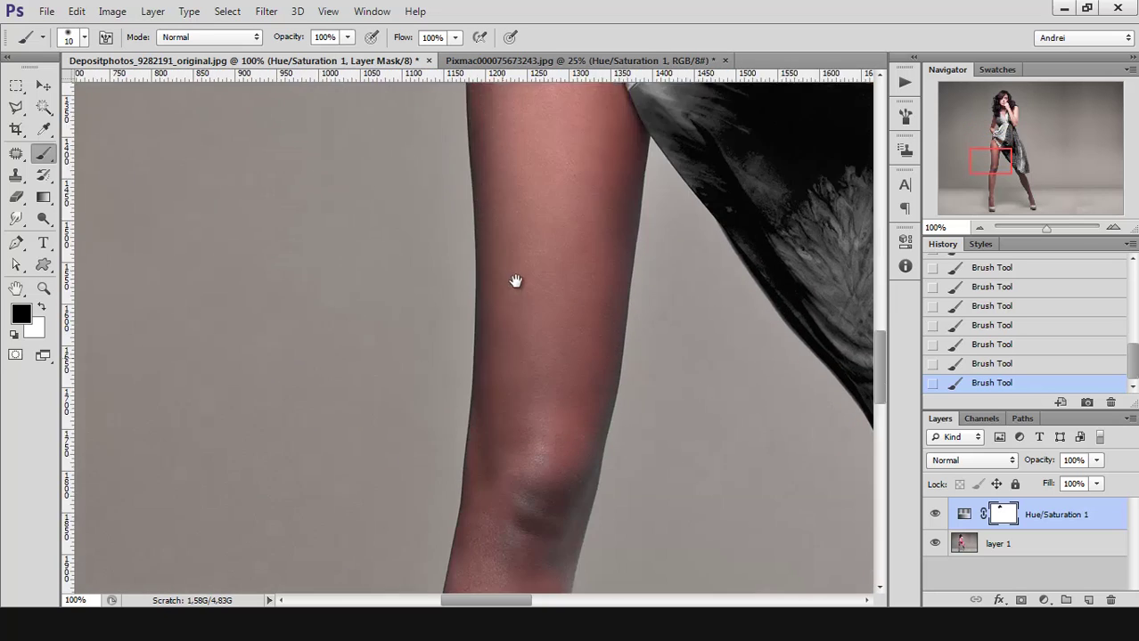
key("ctrl+r")
key("]")
key("]")
key("]")
key("]")
key("]")
key("]")
key("]")
key("]")
key("]")
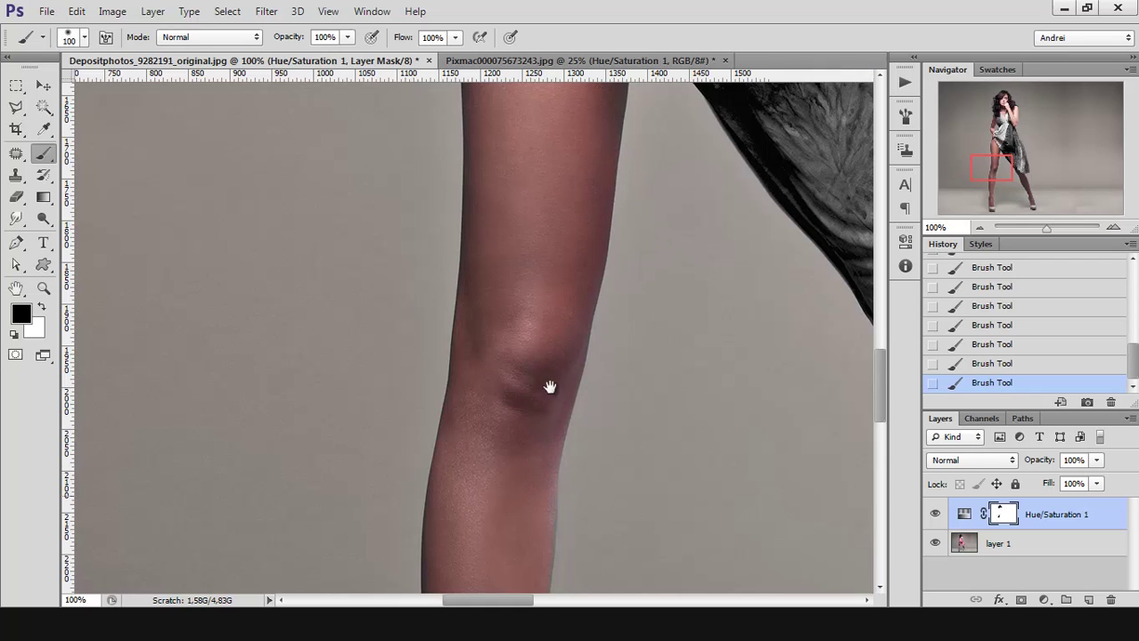
left_click_drag(549, 387, 590, 246)
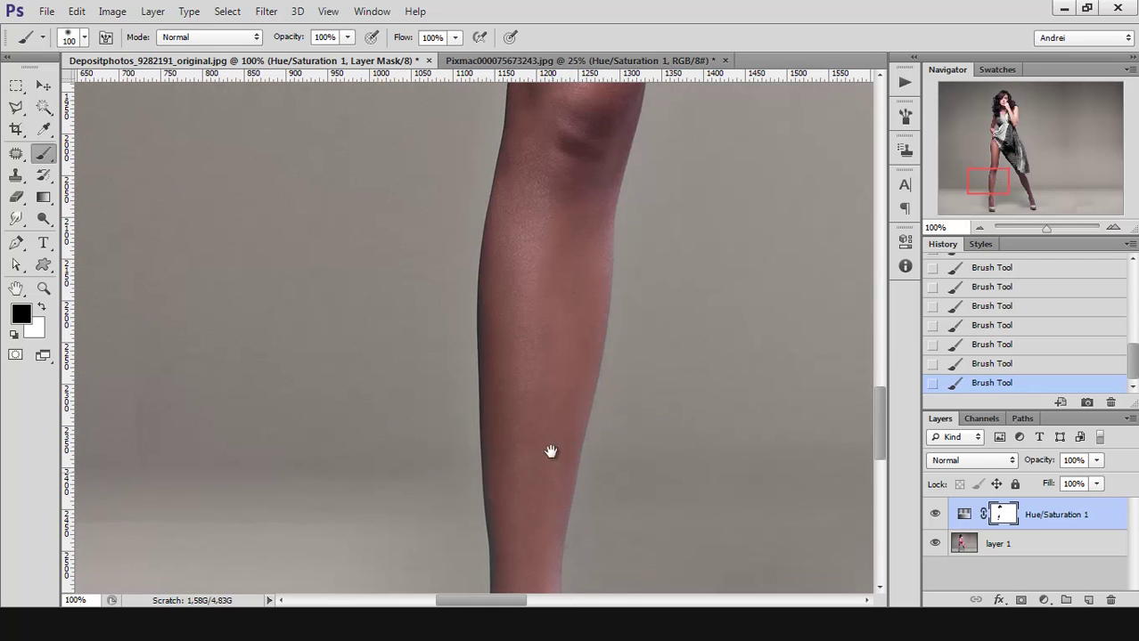
left_click_drag(548, 451, 542, 364)
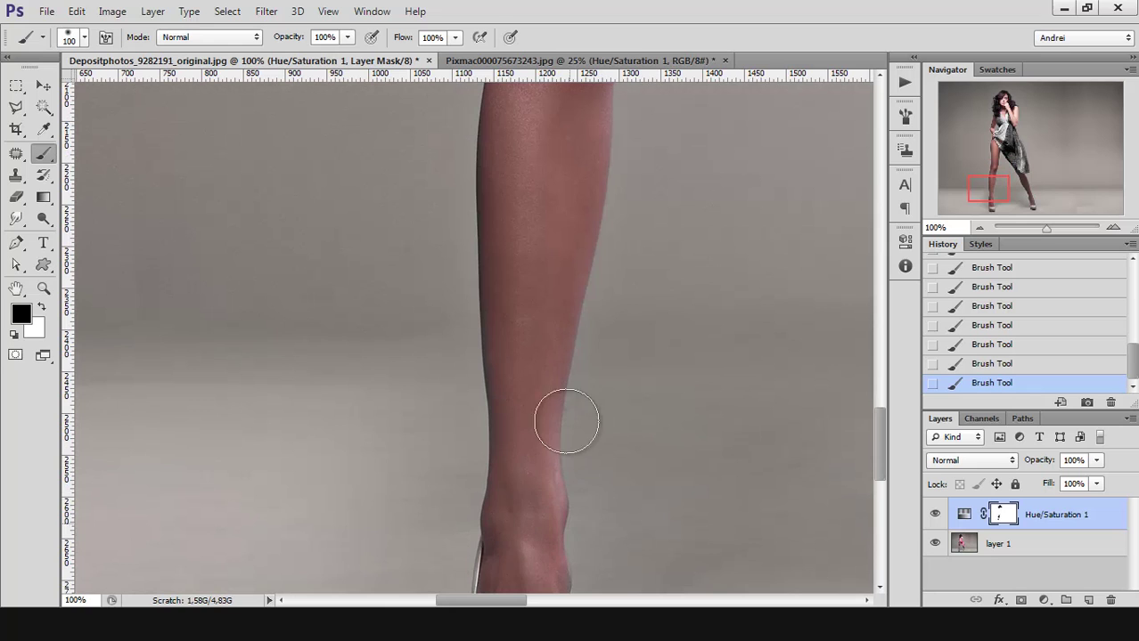
Step: Reduce the brush to 25 px and paint white on the mask over the pink dress strap beside the hair
scroll(590, 360, "down", 2)
left_click_drag(635, 325, 463, 492)
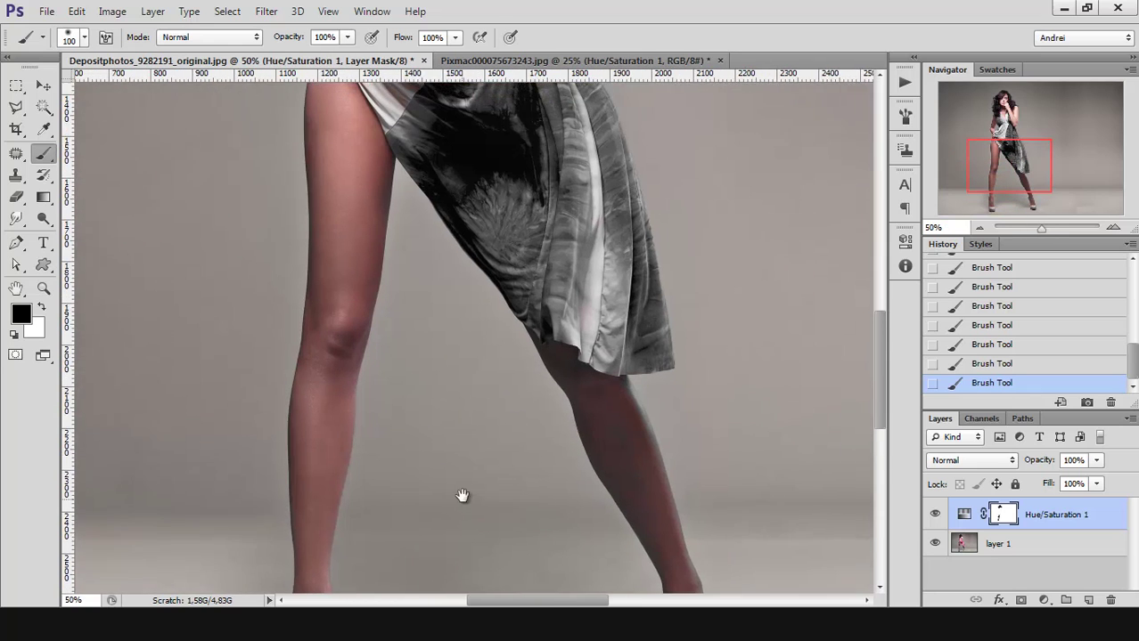
left_click_drag(521, 241, 524, 303)
left_click_drag(516, 249, 549, 414)
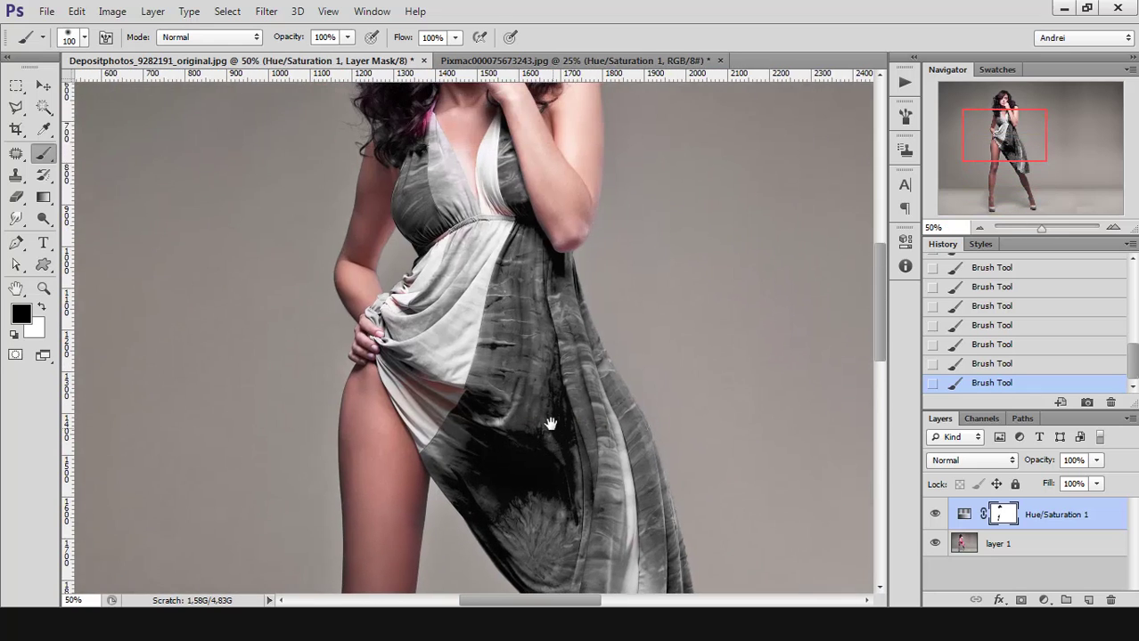
left_click_drag(538, 207, 536, 368)
scroll(438, 281, "up", 6)
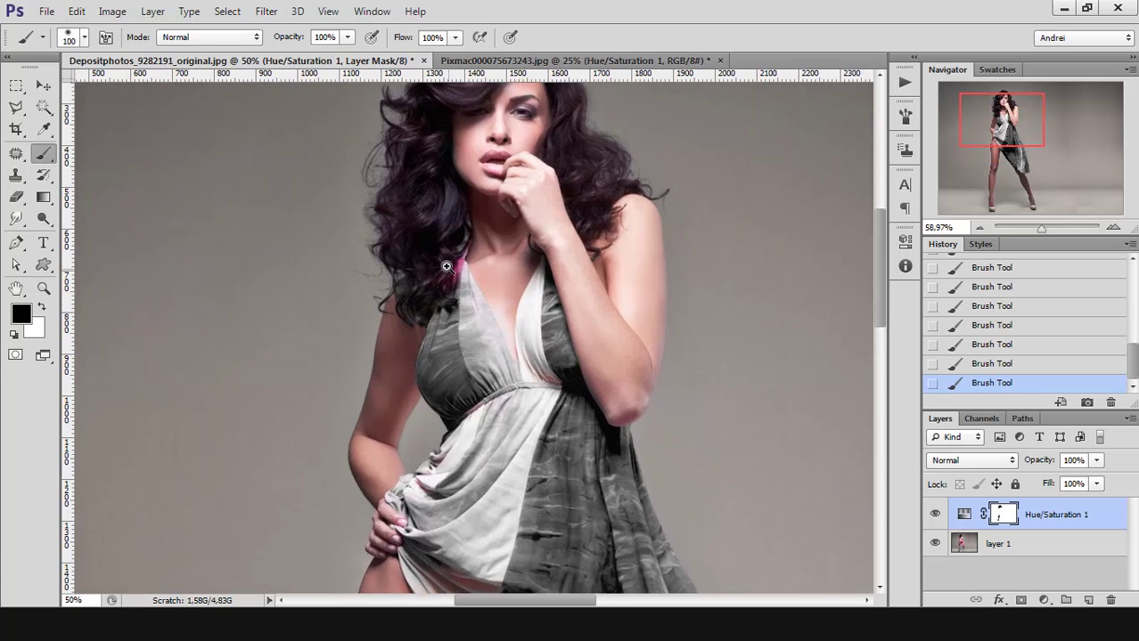
key("bracketleft")
key("bracketleft")
key("bracketleft")
key("bracketleft")
key("bracketleft")
key("bracketleft")
key("bracketleft")
key("bracketleft")
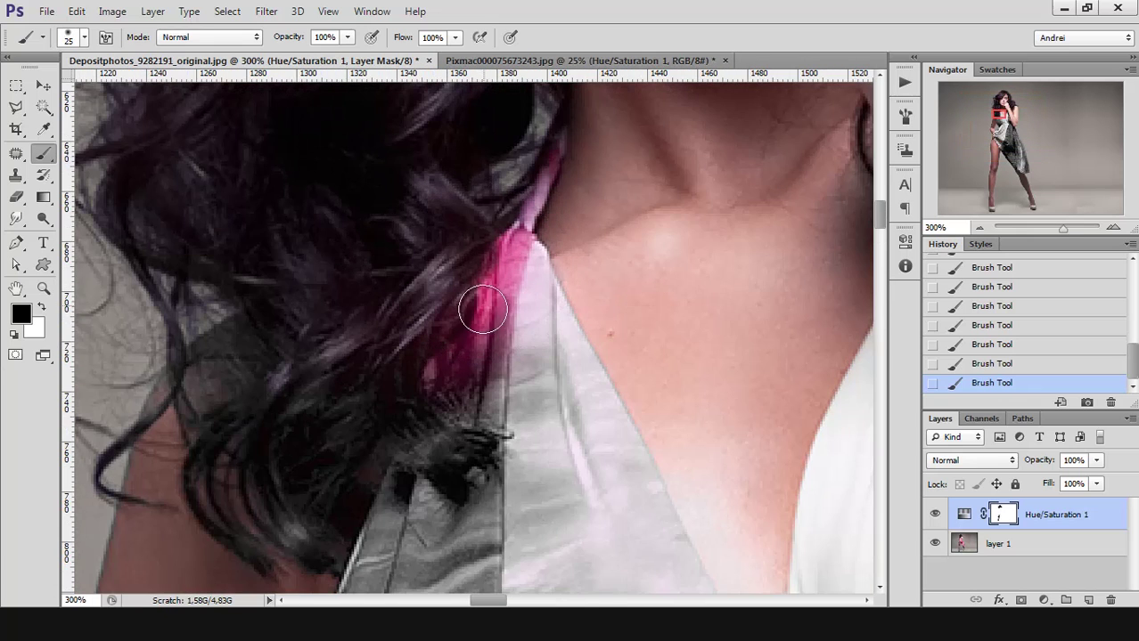
mouse_move(478, 305)
left_mouse_down()
mouse_move(483, 332)
mouse_move(501, 285)
left_mouse_up()
key("x")
mouse_move(533, 332)
left_mouse_down()
mouse_move(502, 322)
mouse_move(471, 389)
mouse_move(558, 171)
mouse_move(521, 265)
mouse_move(540, 220)
mouse_move(508, 348)
mouse_move(470, 300)
left_mouse_up()
scroll(472, 301, "down", 2)
scroll(475, 301, "down", 1)
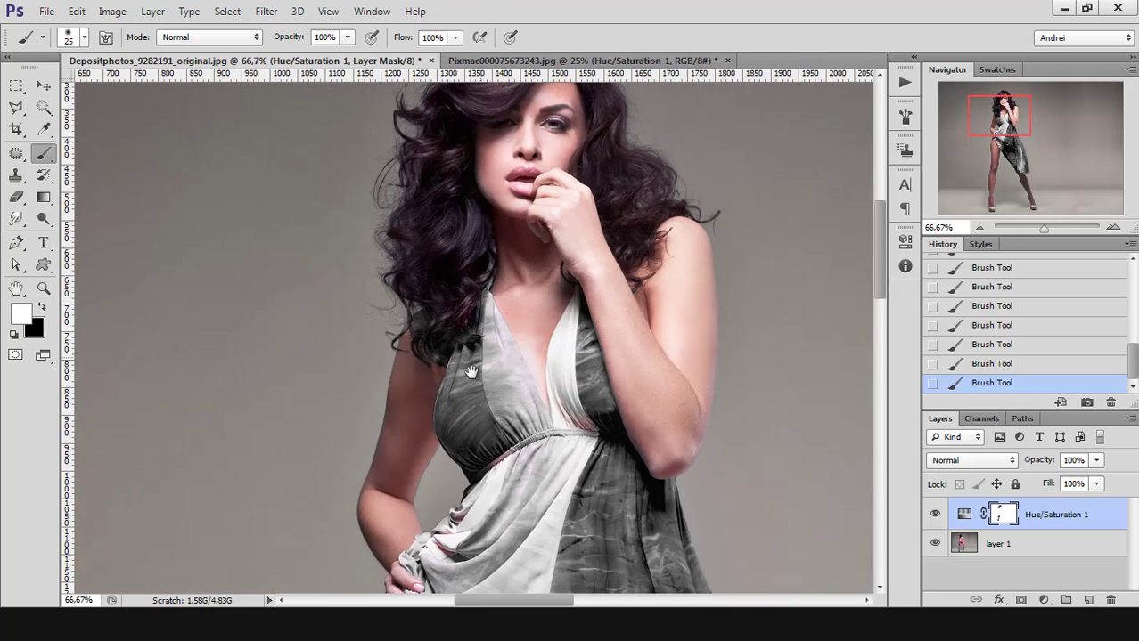
Step: Paint black on the mask over the eyebrow and along the shadowed edge of the face and jaw with the 25 px brush
mouse_move(472, 372)
left_mouse_down()
mouse_move(420, 388)
mouse_move(427, 450)
mouse_move(387, 402)
left_mouse_up()
scroll(438, 215, "up", 3)
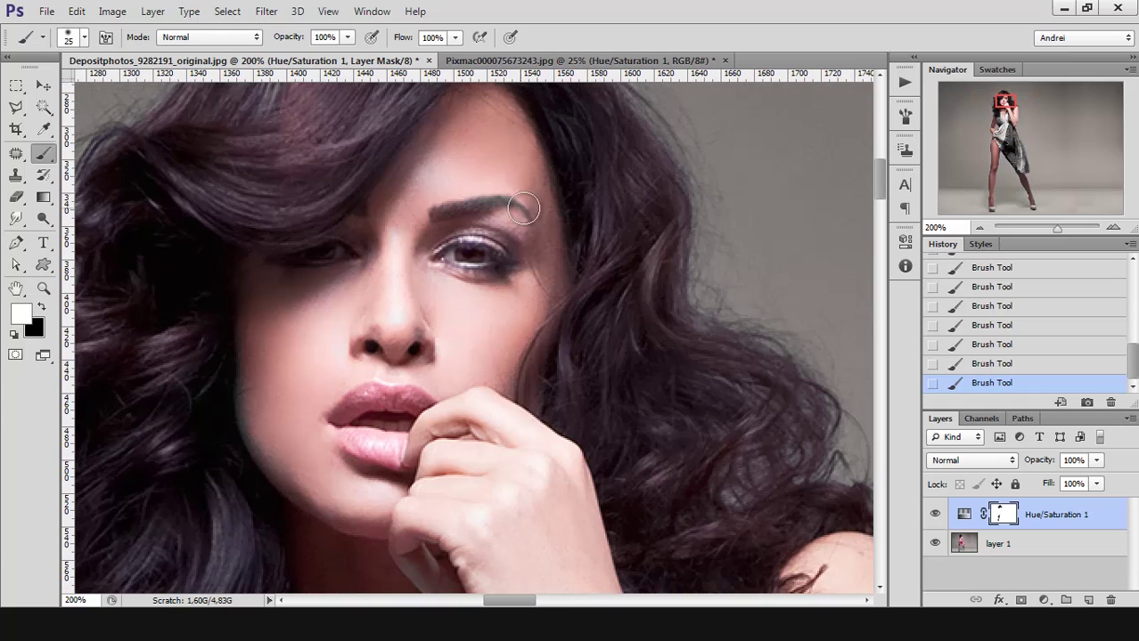
mouse_move(522, 214)
left_mouse_down()
mouse_move(481, 199)
mouse_move(518, 207)
mouse_move(441, 210)
left_mouse_up()
key("x")
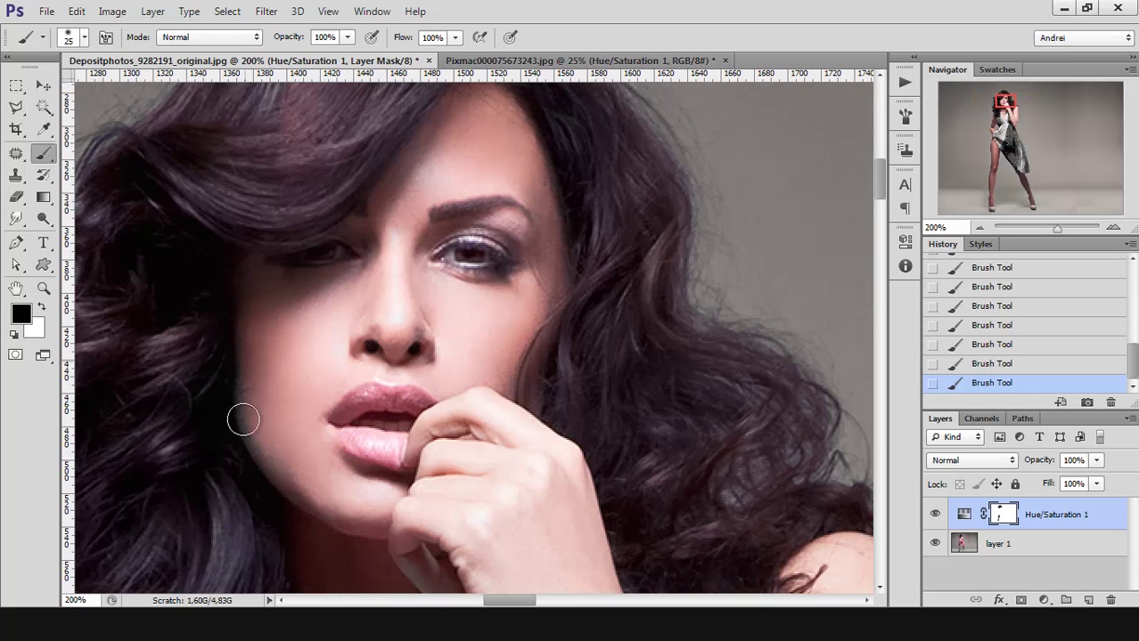
mouse_move(412, 513)
left_mouse_down()
mouse_move(376, 363)
mouse_move(422, 453)
mouse_move(432, 450)
left_mouse_up()
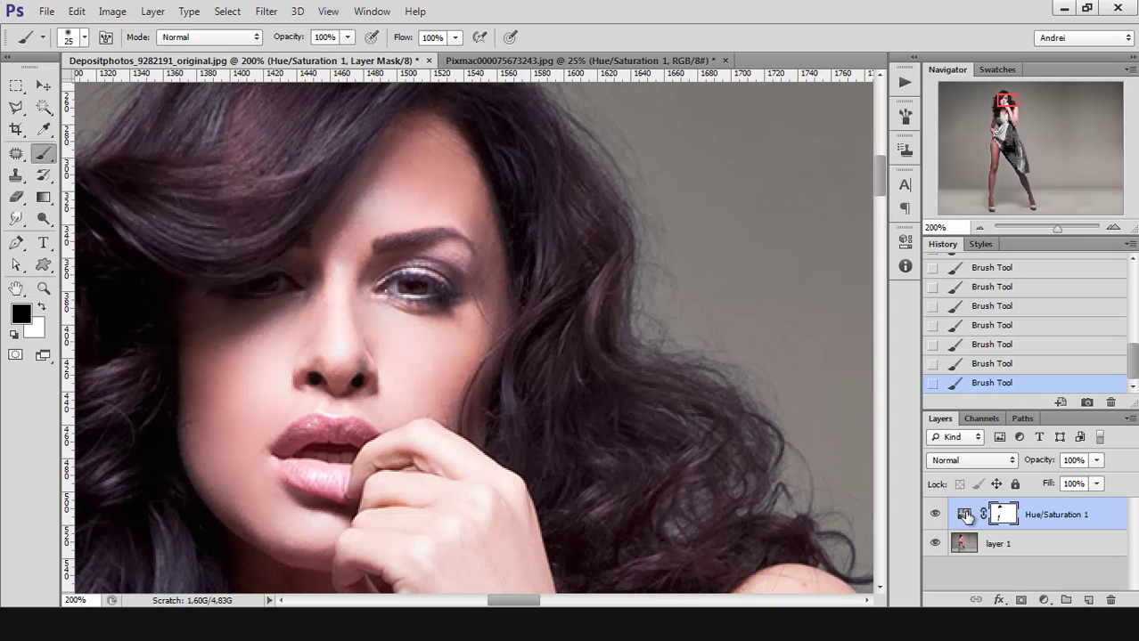
Step: Open the mask properties of the Hue/Saturation 1 adjustment layer
double_click(965, 515)
left_click(690, 253)
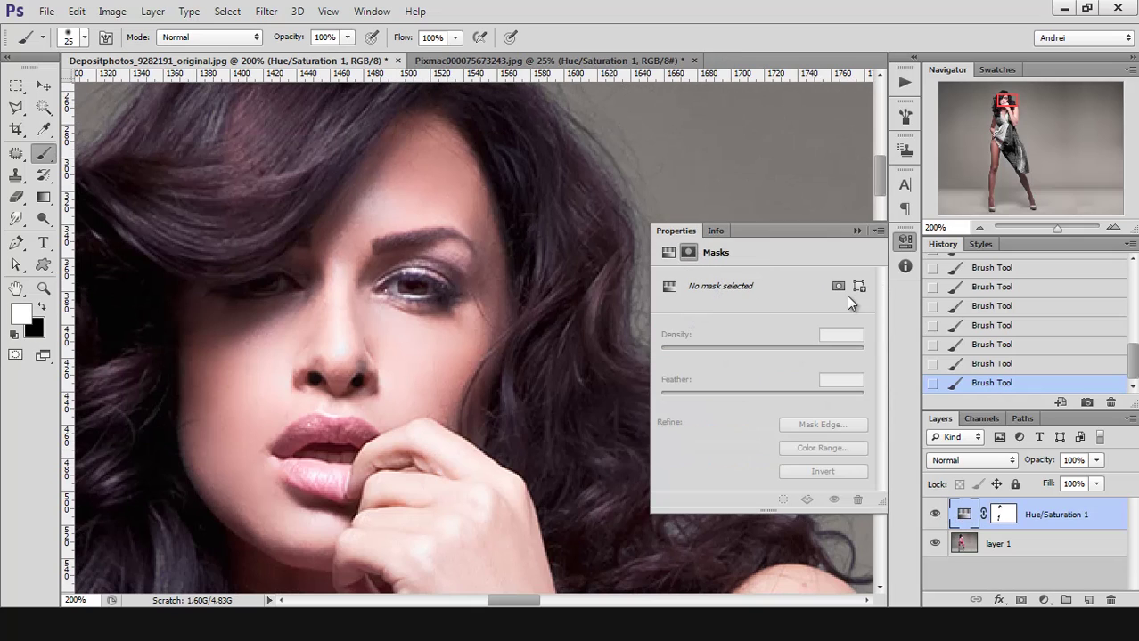
left_click(1000, 515)
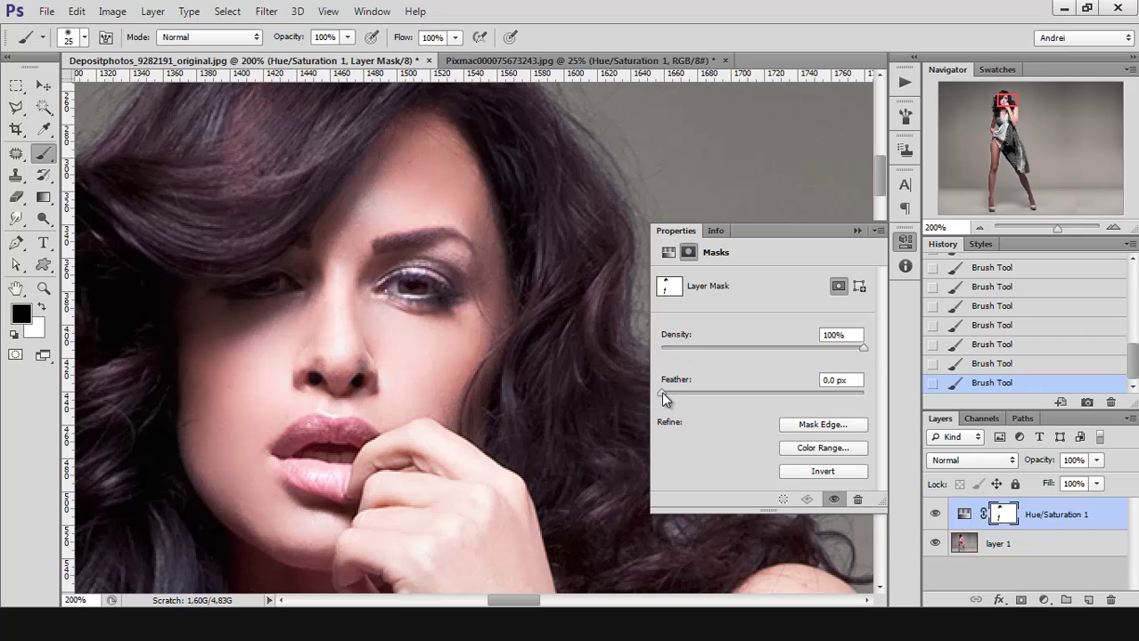
Step: Show the Hue/Saturation 1 layer mask on its own to examine the painted areas, and return to the image
left_click(1003, 516, "alt")
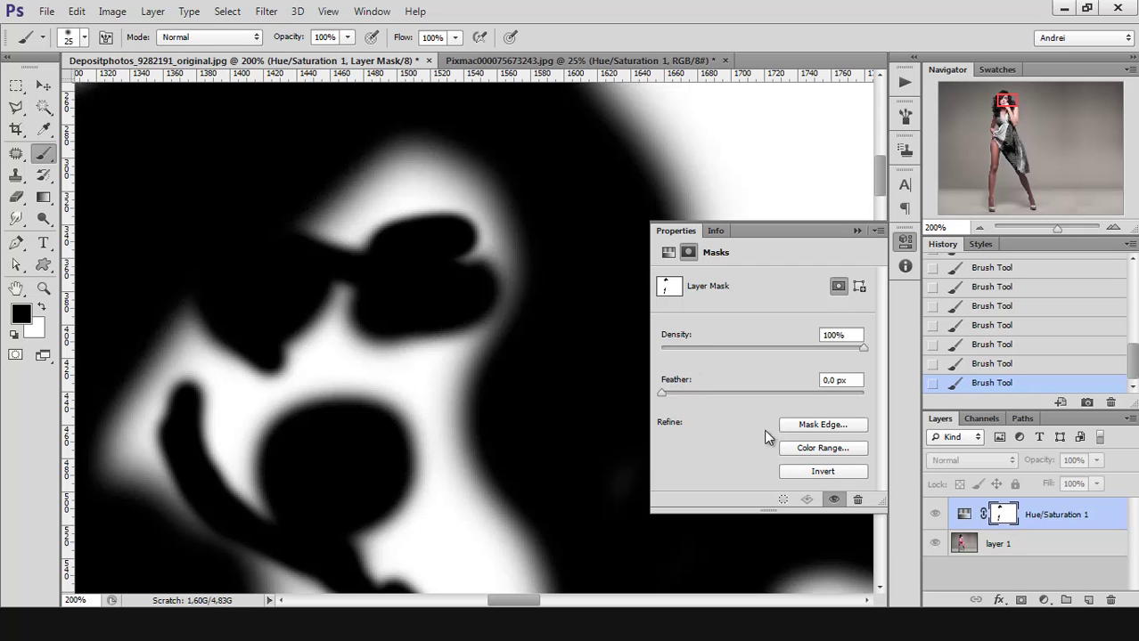
left_click(492, 334, "ctrl+alt")
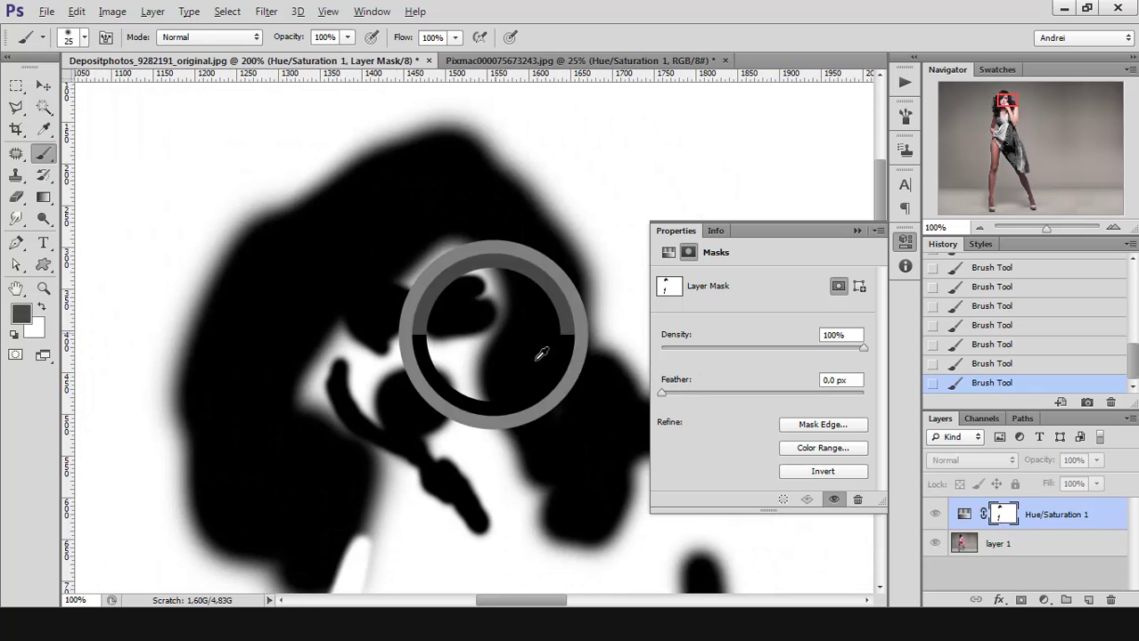
left_click(1004, 515, "alt")
left_click(1003, 515, "alt")
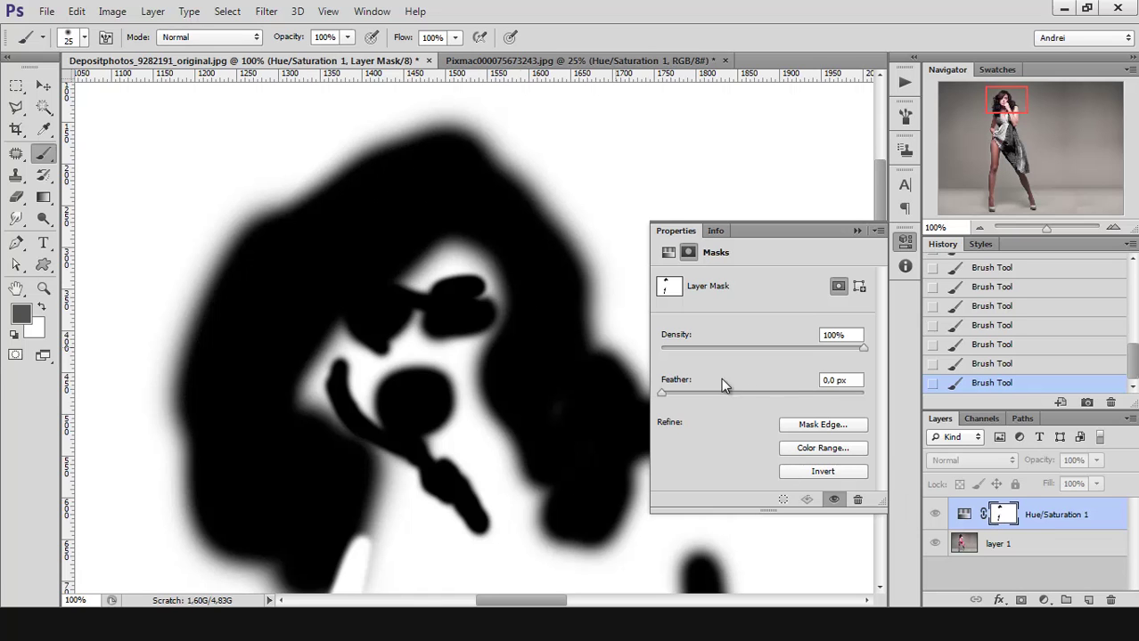
left_click(1003, 515, "alt")
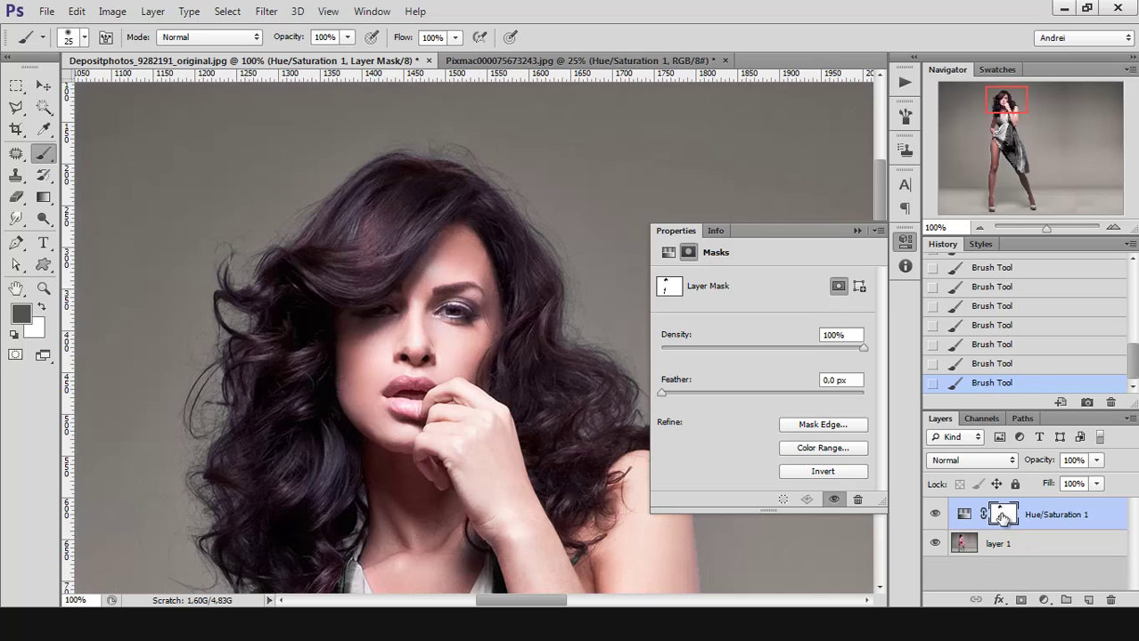
Step: Disable and re-enable the Hue/Saturation 1 layer mask twice to compare the image with and without it
left_click(1003, 516, "shift")
left_click(1003, 516, "shift")
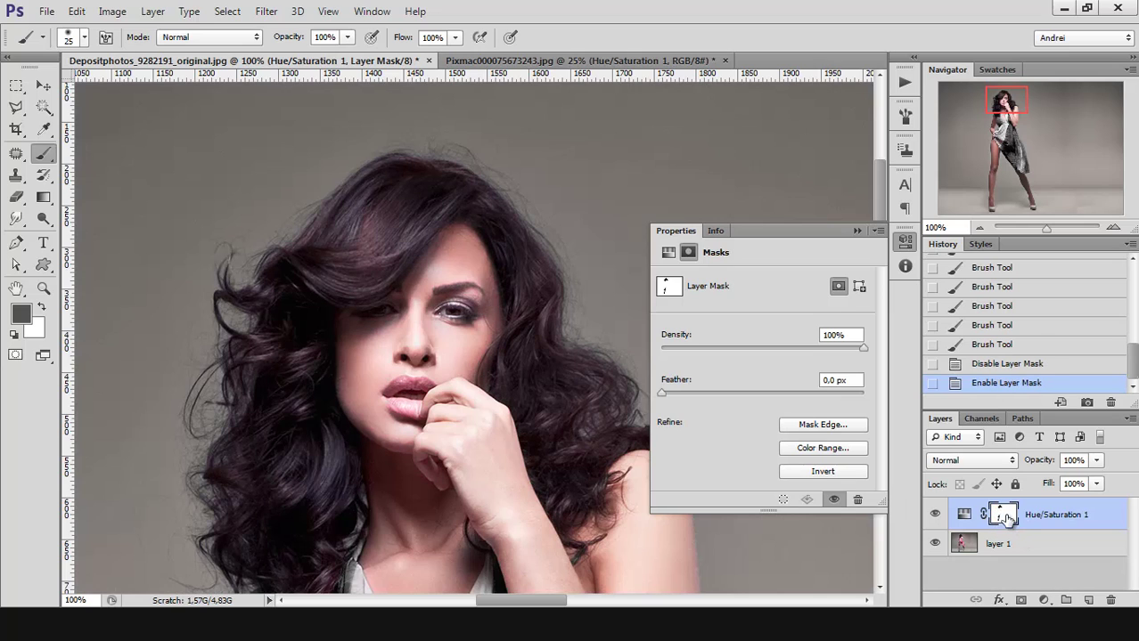
left_click(1003, 516, "shift")
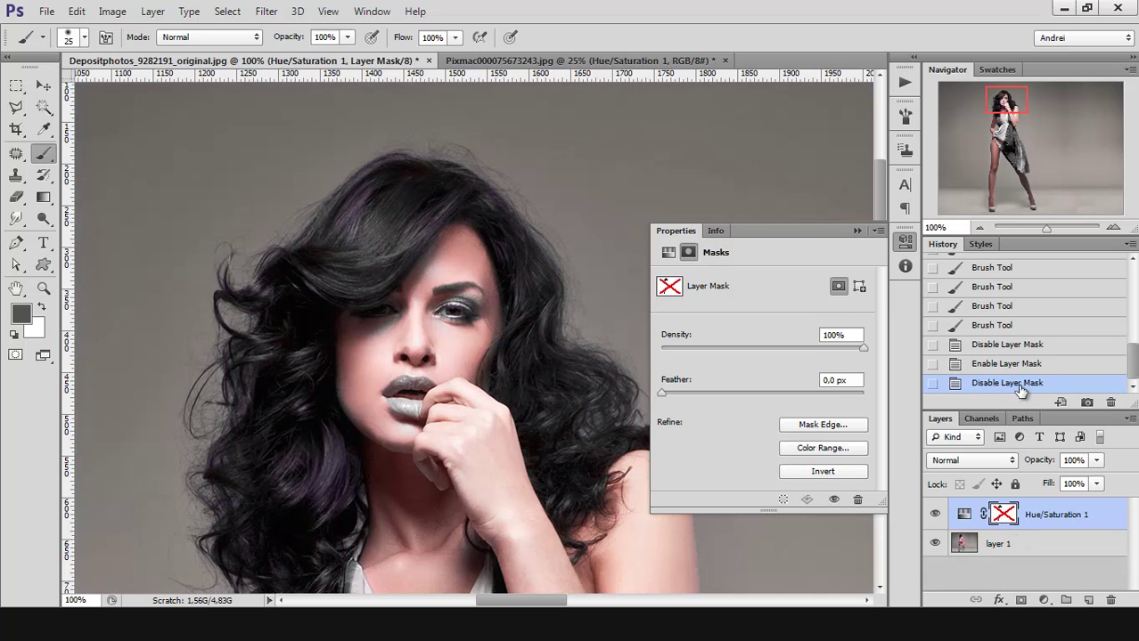
left_click(994, 515, "shift")
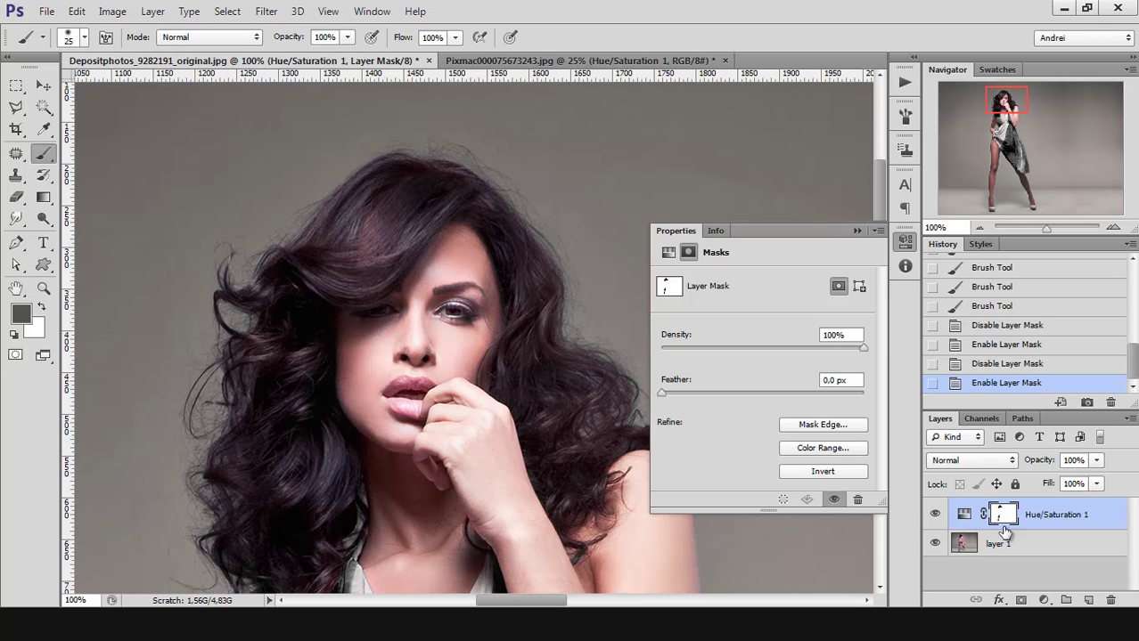
Step: Show the layer mask on its own around the face and lower its Density to 56%
left_click(1002, 517, "alt")
left_click(465, 398)
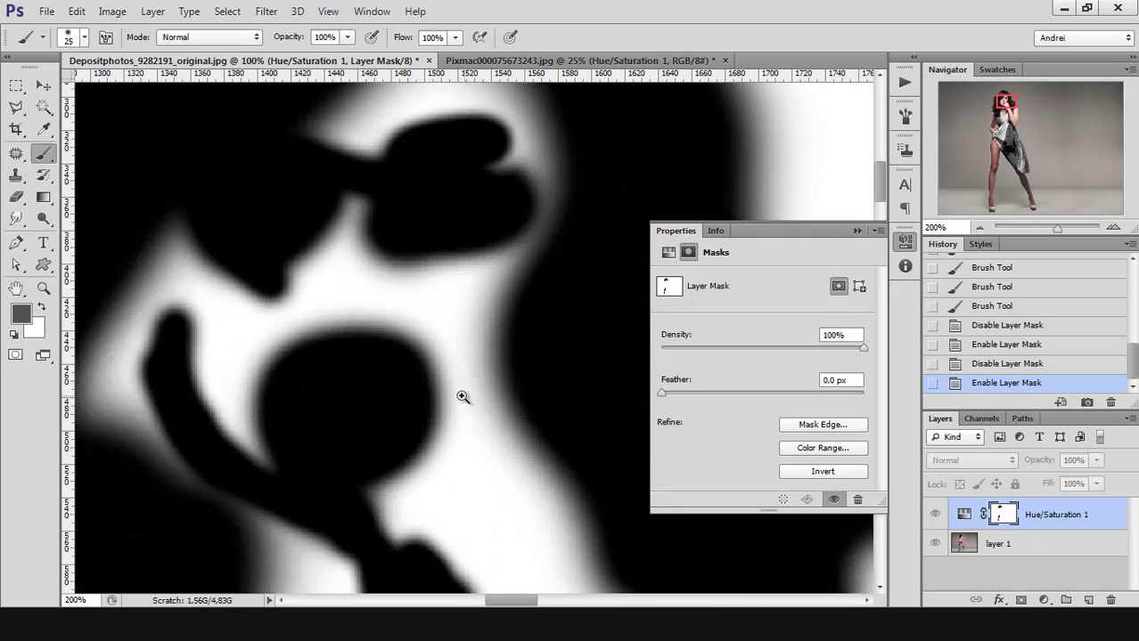
left_click(462, 399)
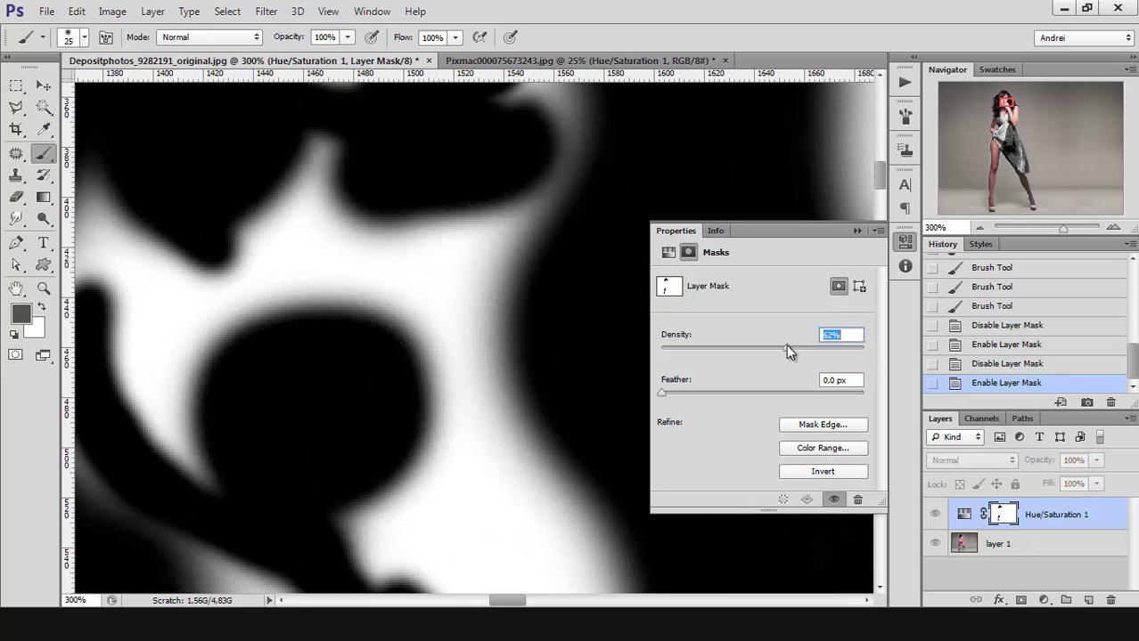
mouse_move(786, 347)
left_mouse_down()
mouse_move(733, 350)
mouse_move(866, 351)
left_mouse_up()
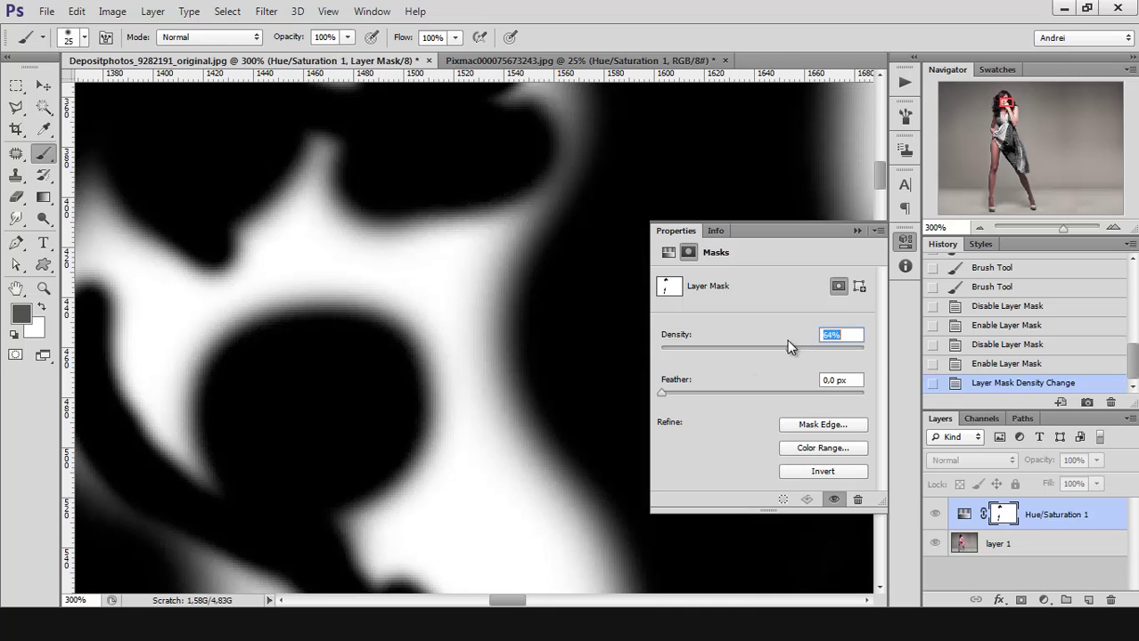
left_click_drag(786, 348, 772, 348)
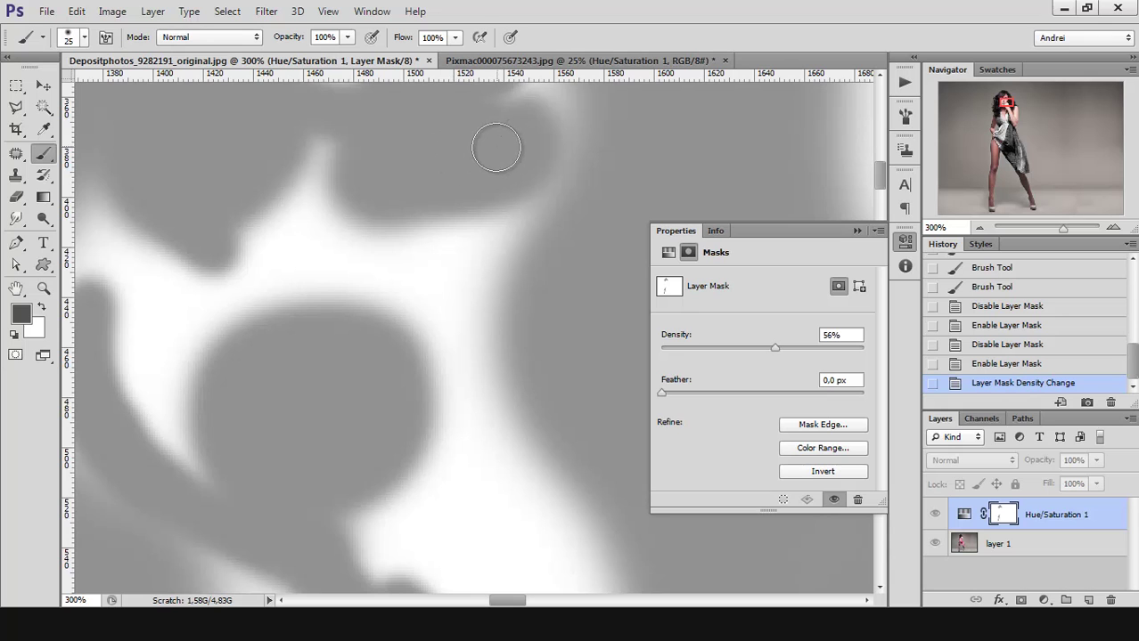
Step: Return to the image and try the mask Density at 100% and at 0%
left_click(1084, 522)
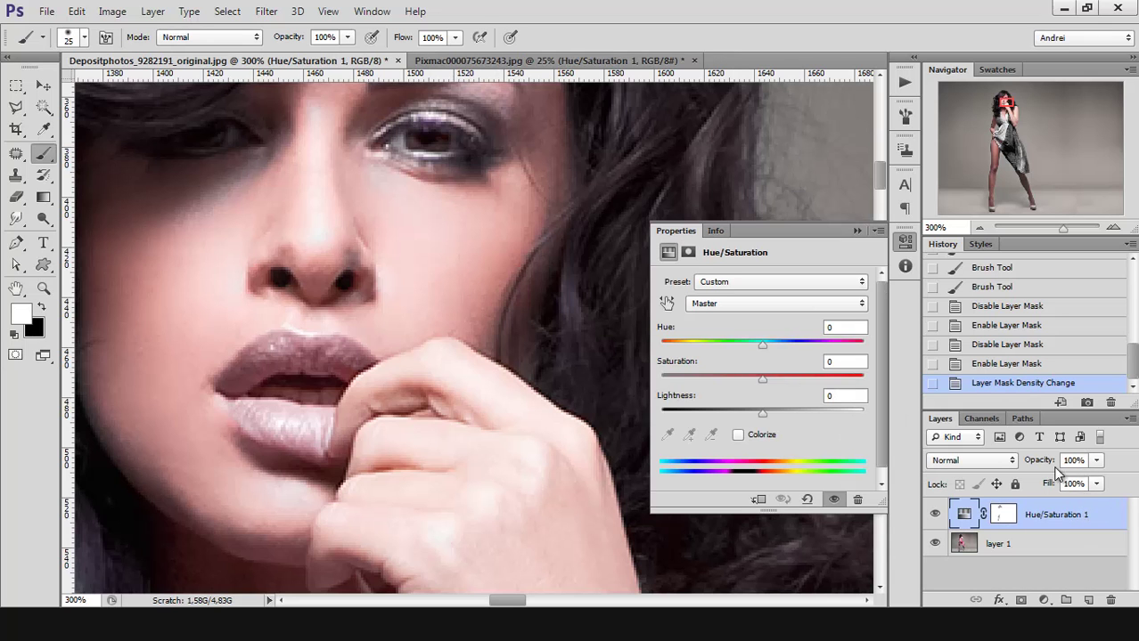
left_click(1004, 516)
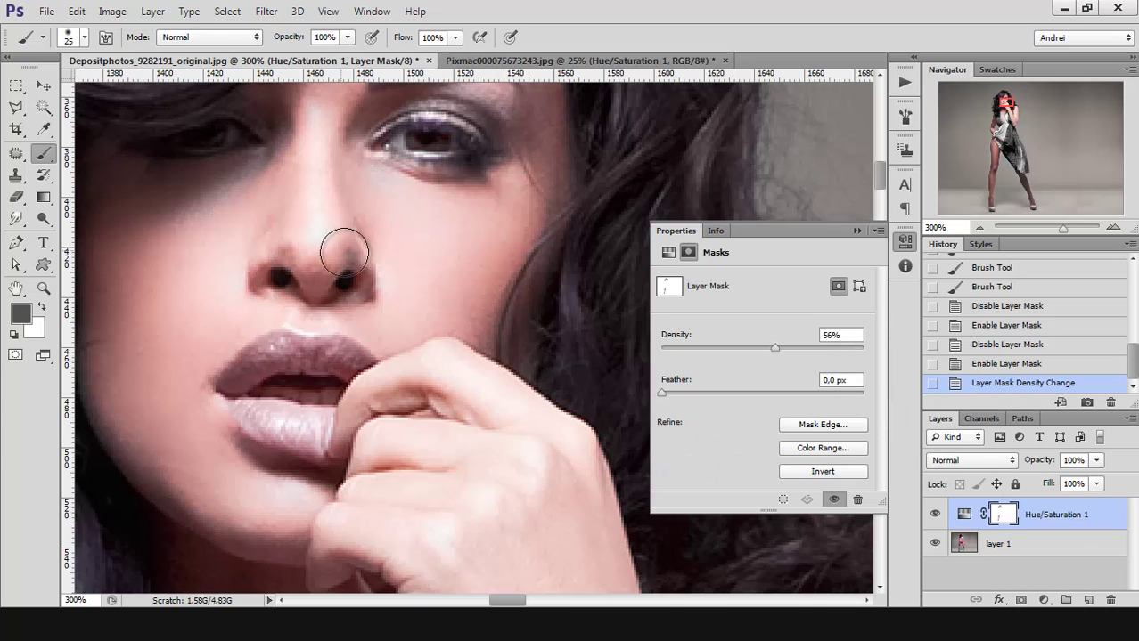
left_click_drag(775, 347, 869, 348)
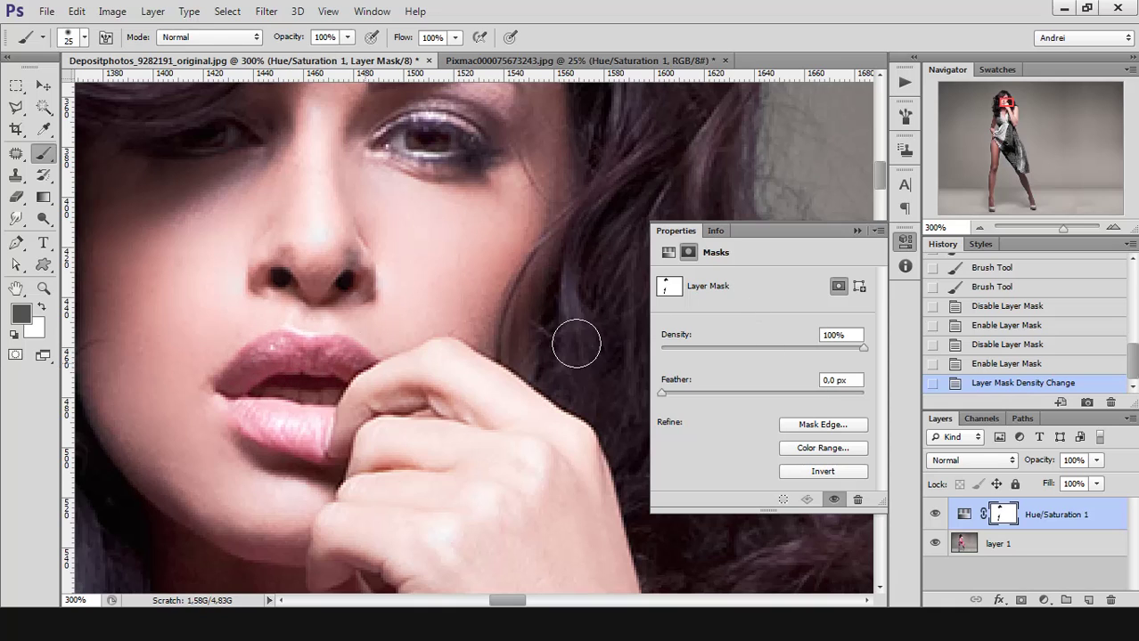
left_click_drag(666, 343, 635, 342)
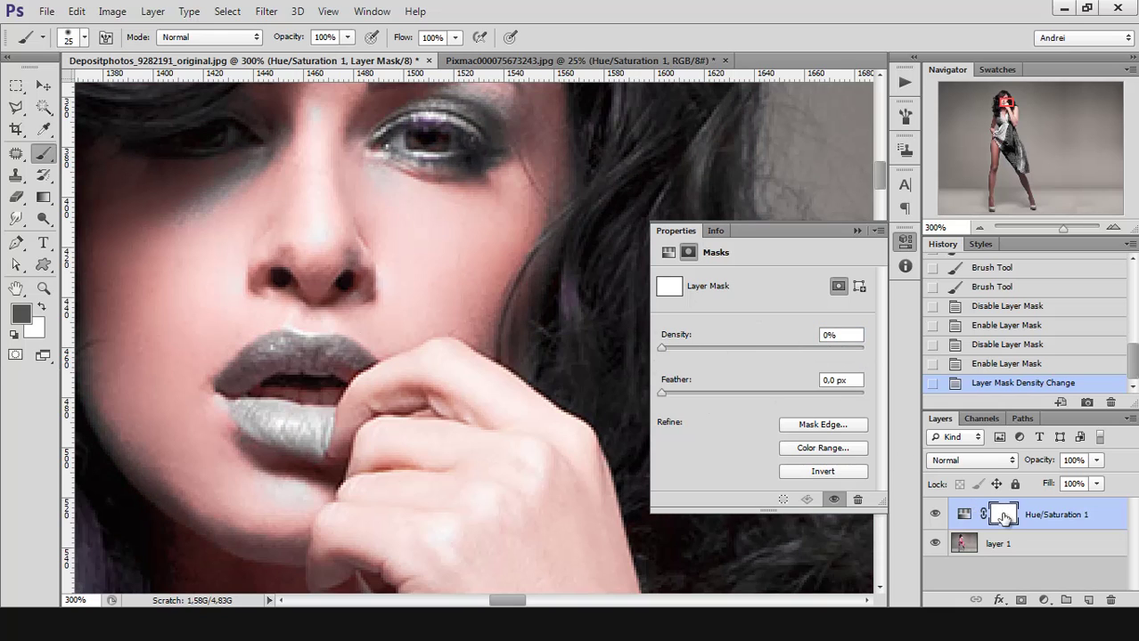
Step: Set the layer thumbnails to the largest size and raise the mask Density to 100%
left_click(1129, 419)
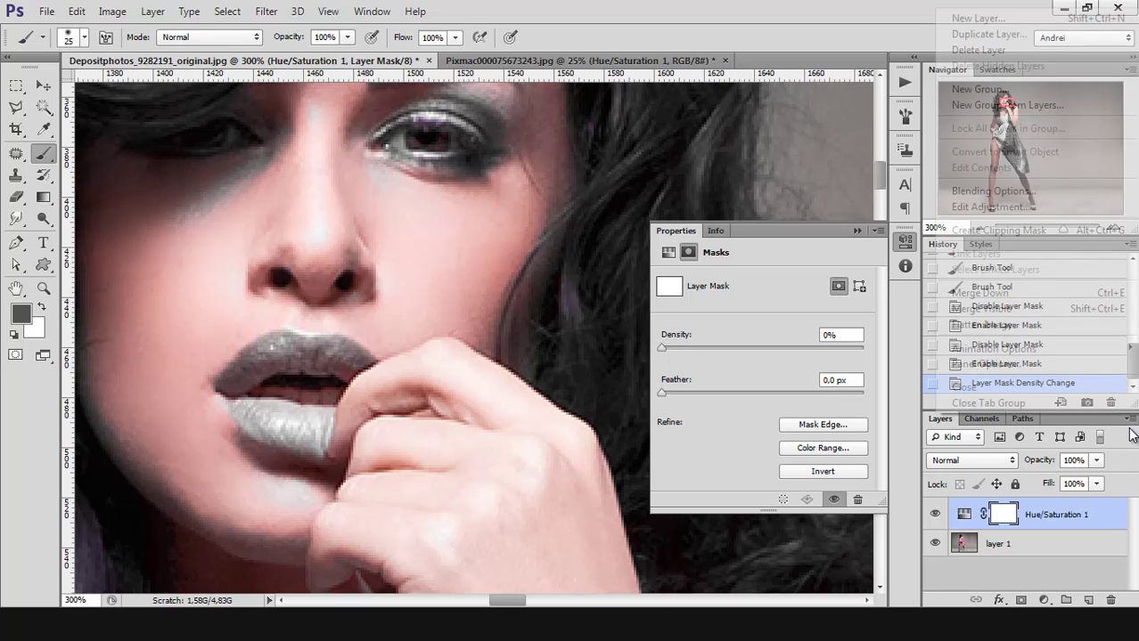
left_click(992, 366)
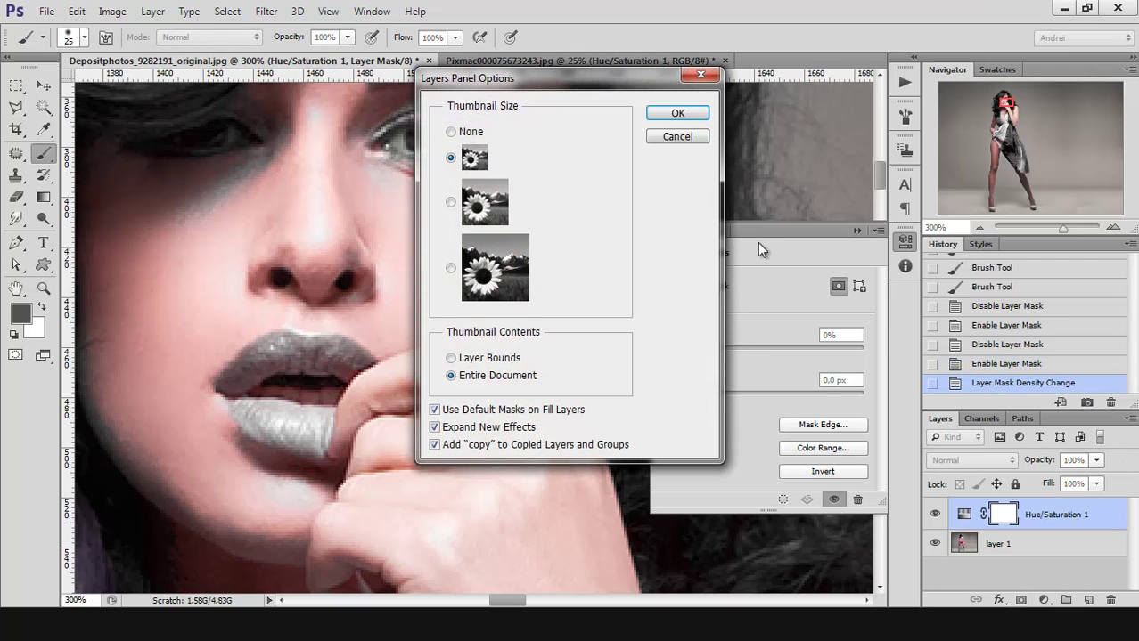
left_click(677, 113)
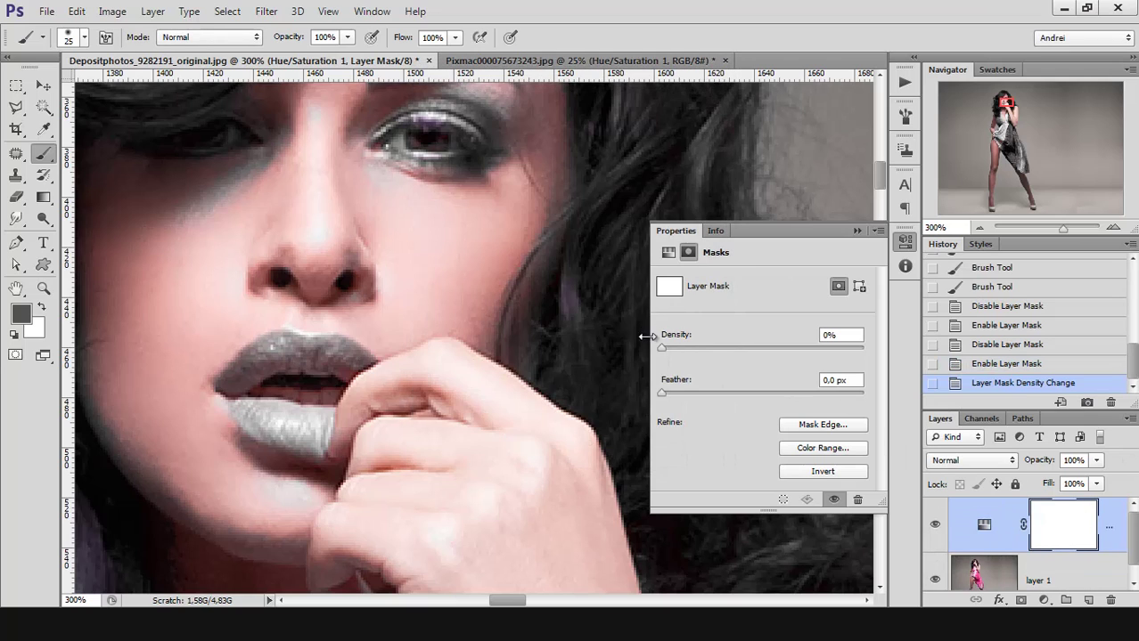
left_click_drag(664, 352, 751, 355)
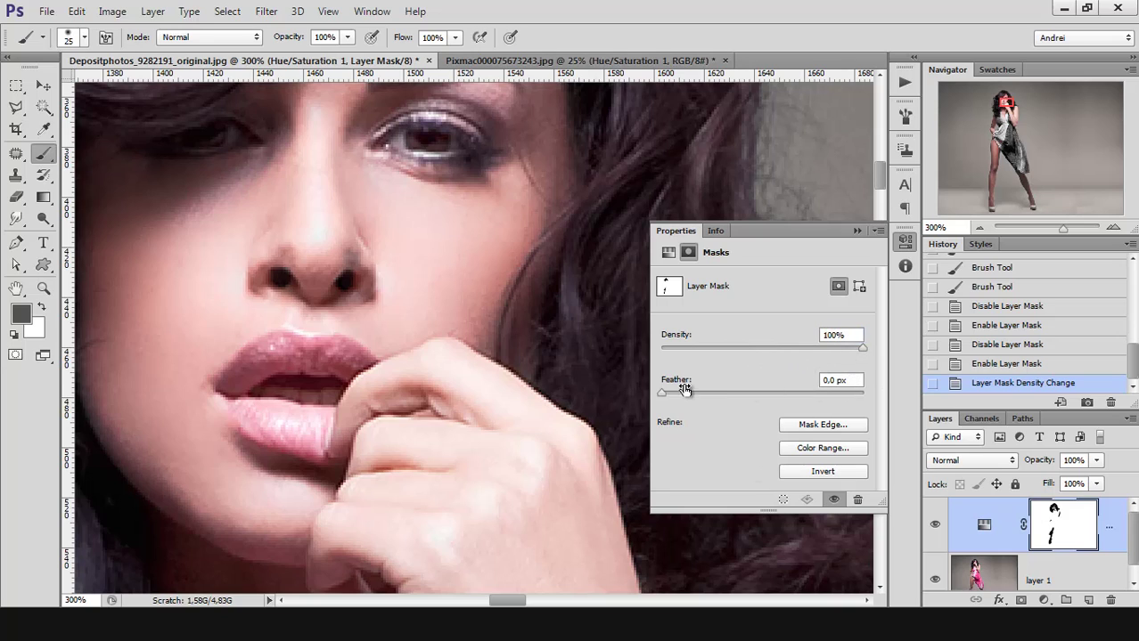
Step: Show the layer mask on its own, raise its Feather to 5,4 px, and return to the image
left_click(1064, 535, "alt")
left_click(1060, 535, "alt")
left_click(1057, 535, "alt")
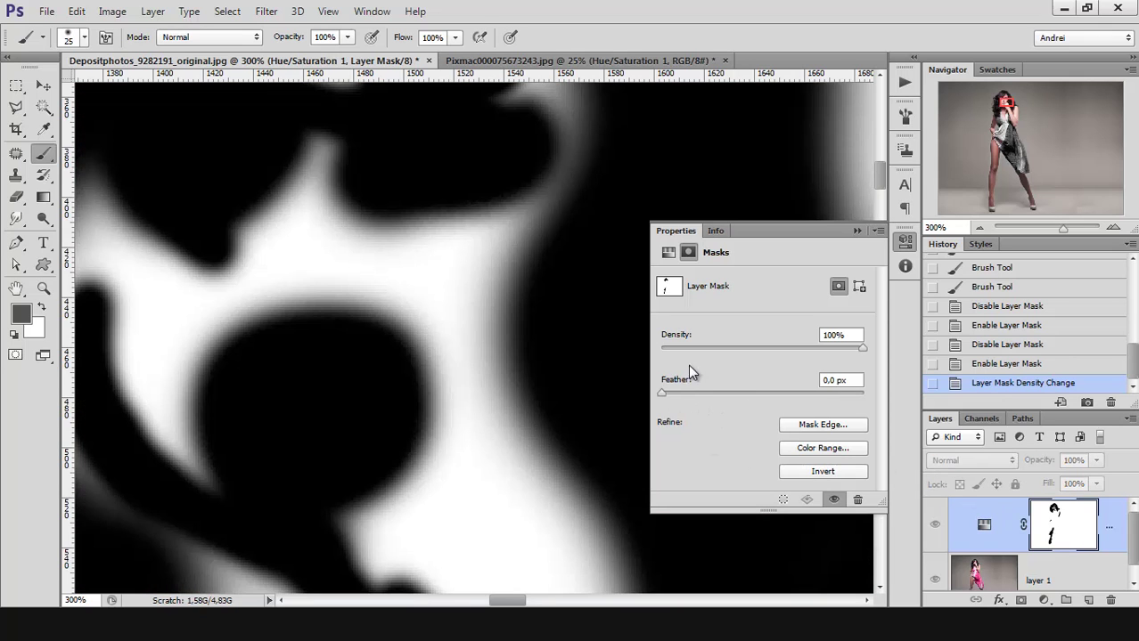
left_click_drag(660, 398, 718, 394)
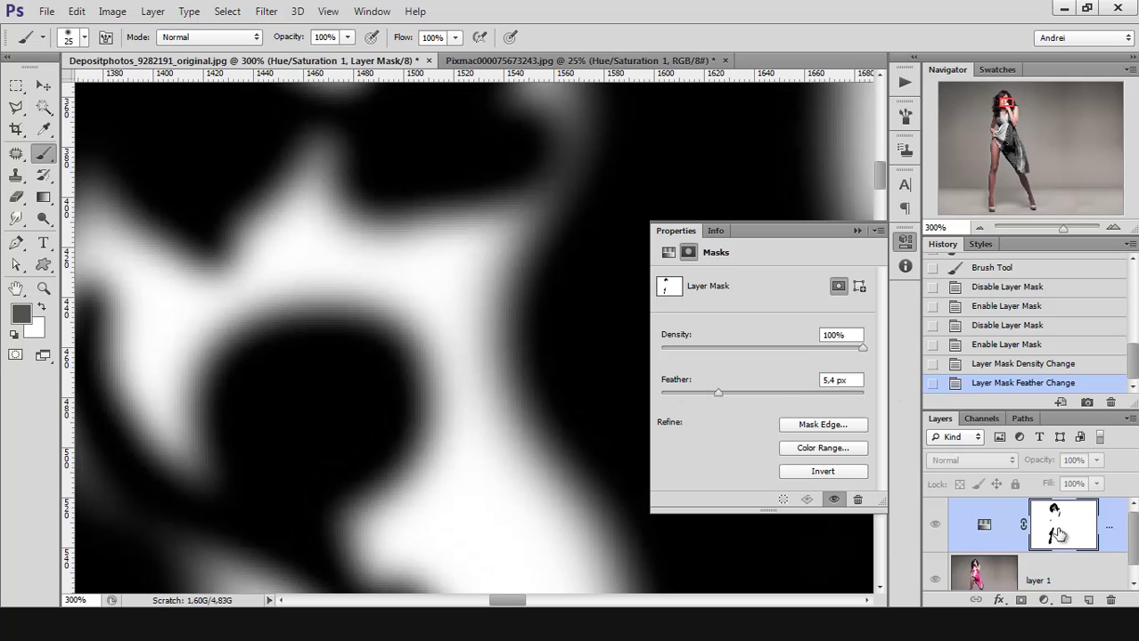
left_click(1057, 532, "alt")
Step: Bring up the Hue/Saturation settings for the Magentas 2 range and return to the layer mask's properties
left_click(985, 526)
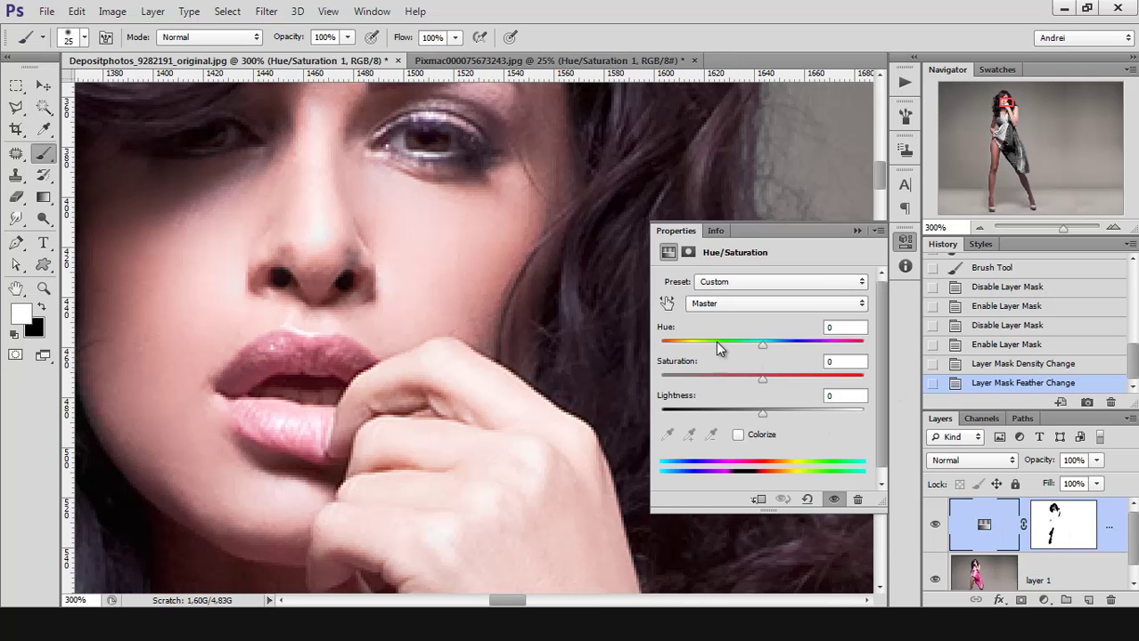
left_click(767, 303)
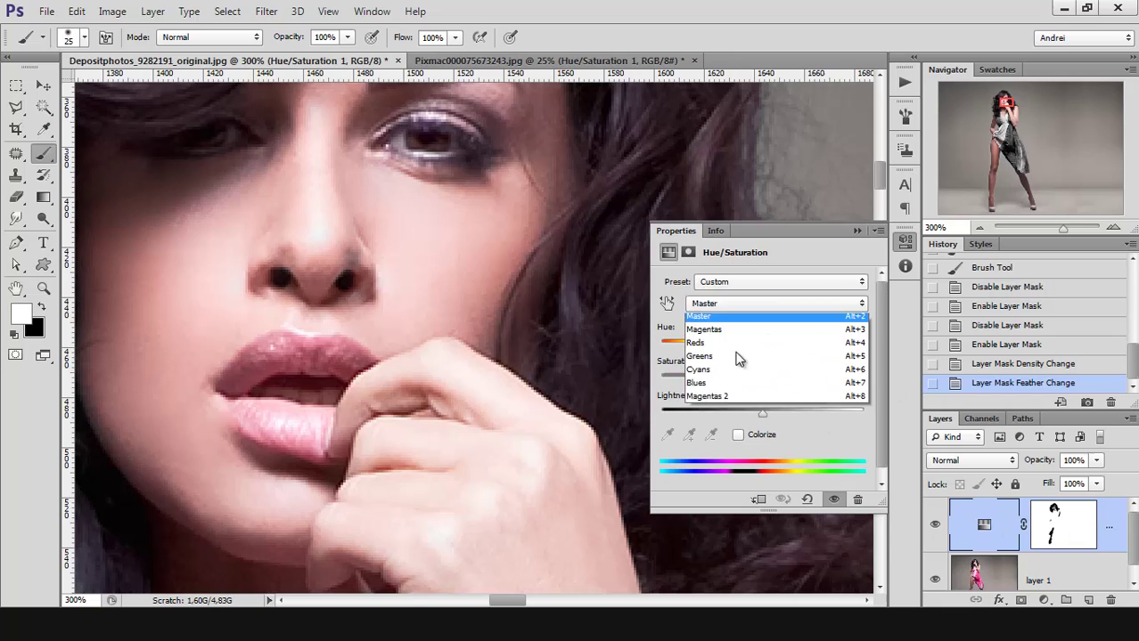
left_click(722, 400)
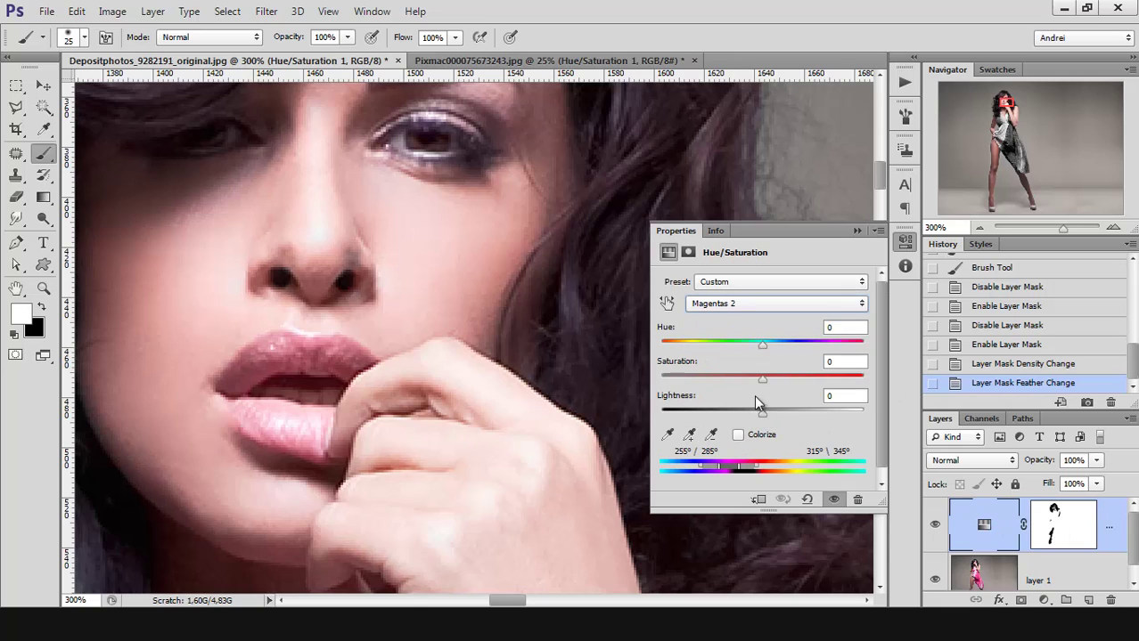
left_click(688, 253)
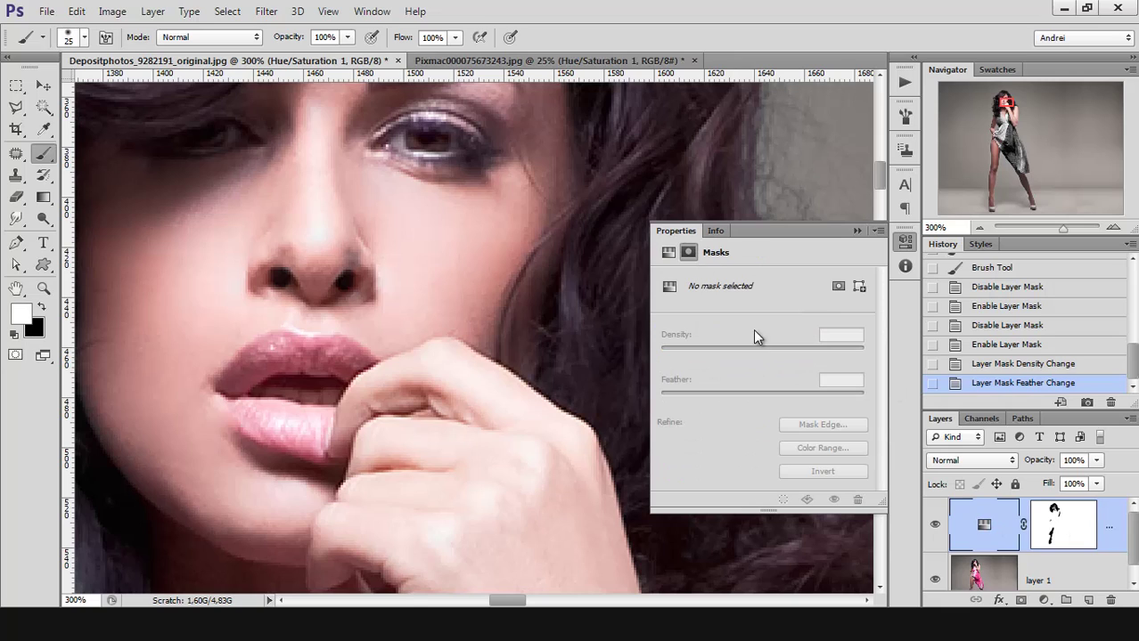
left_click(1069, 535)
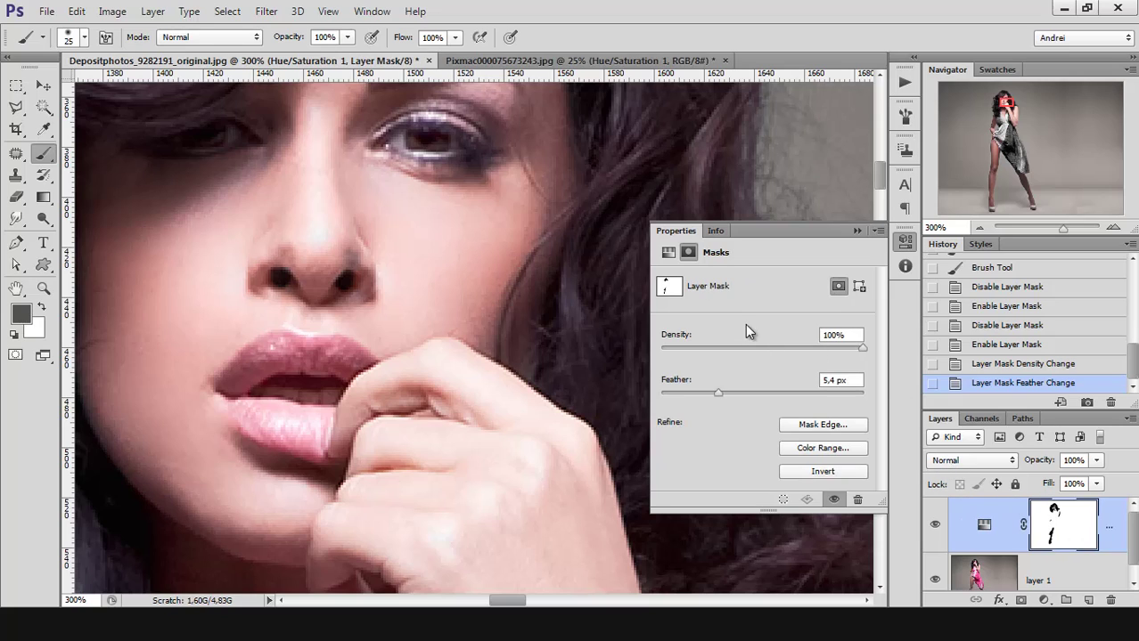
Step: Try the mask Density at 59% and 0% and the Feather at 3,1 px, and restore 100% Density and 0,0 px Feather
left_click_drag(862, 347, 779, 348)
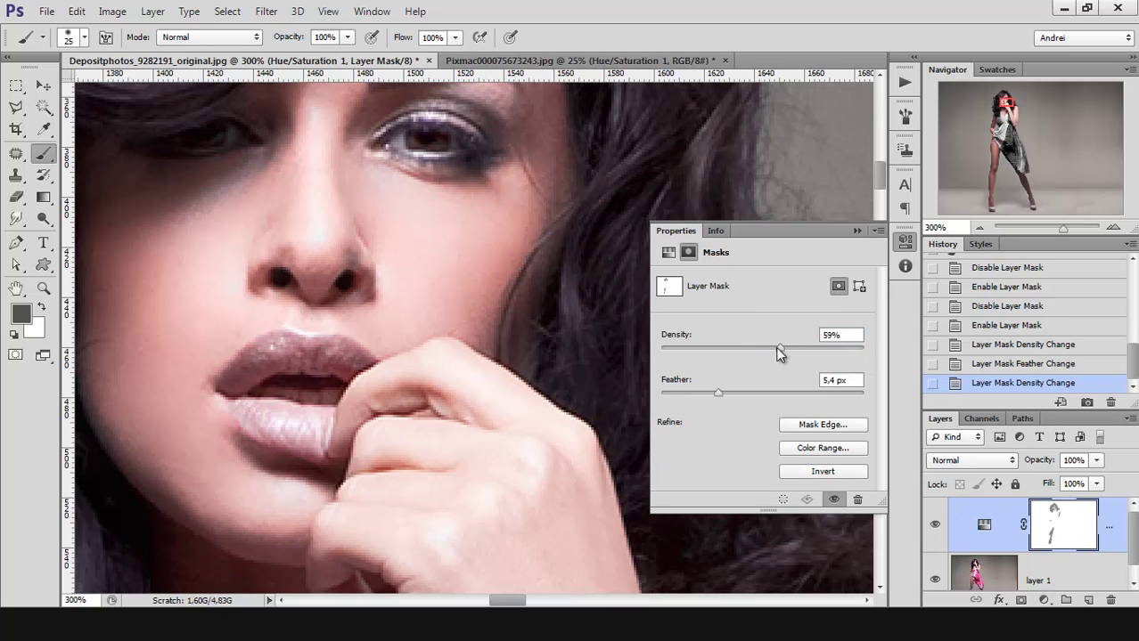
left_click_drag(715, 395, 615, 396)
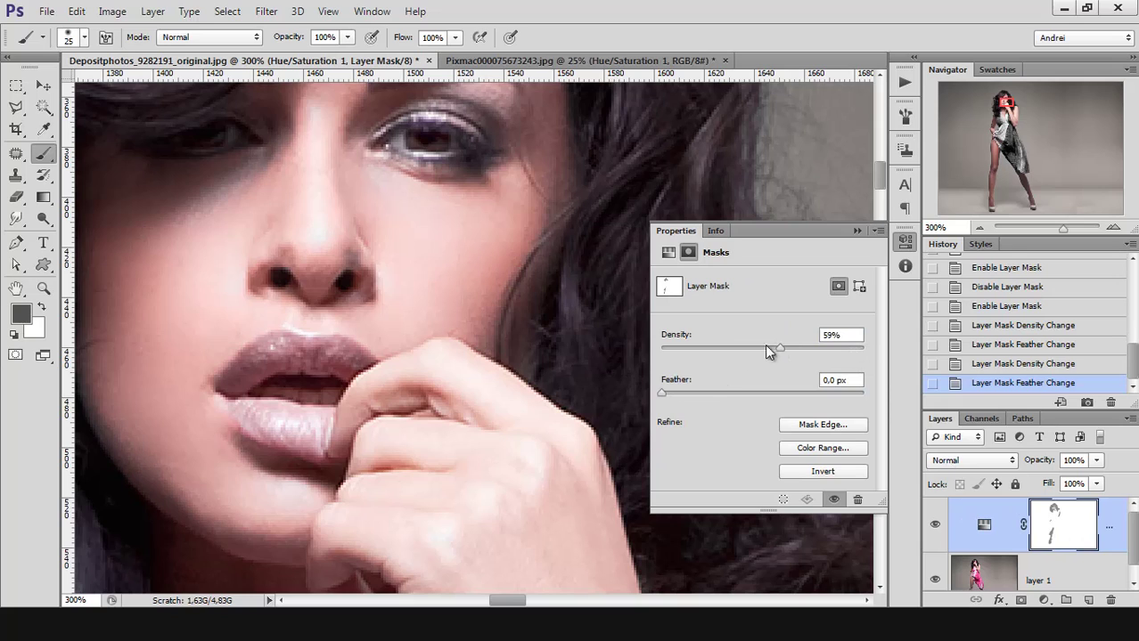
left_click_drag(768, 349, 617, 351)
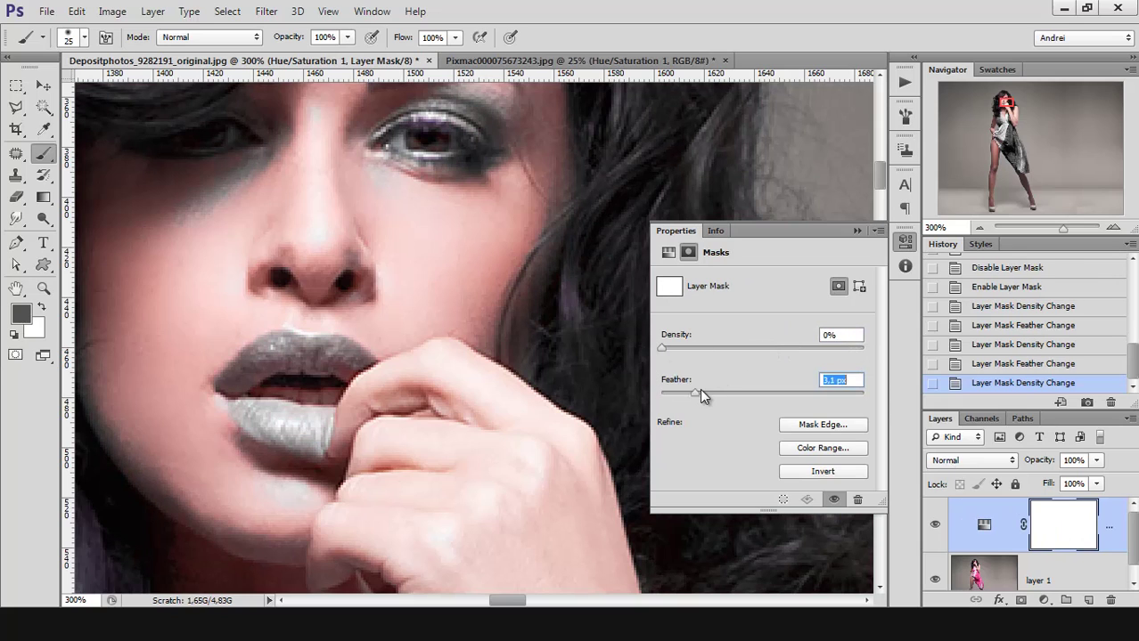
mouse_move(700, 394)
left_mouse_down()
mouse_move(661, 393)
mouse_move(824, 402)
mouse_move(699, 391)
left_mouse_up()
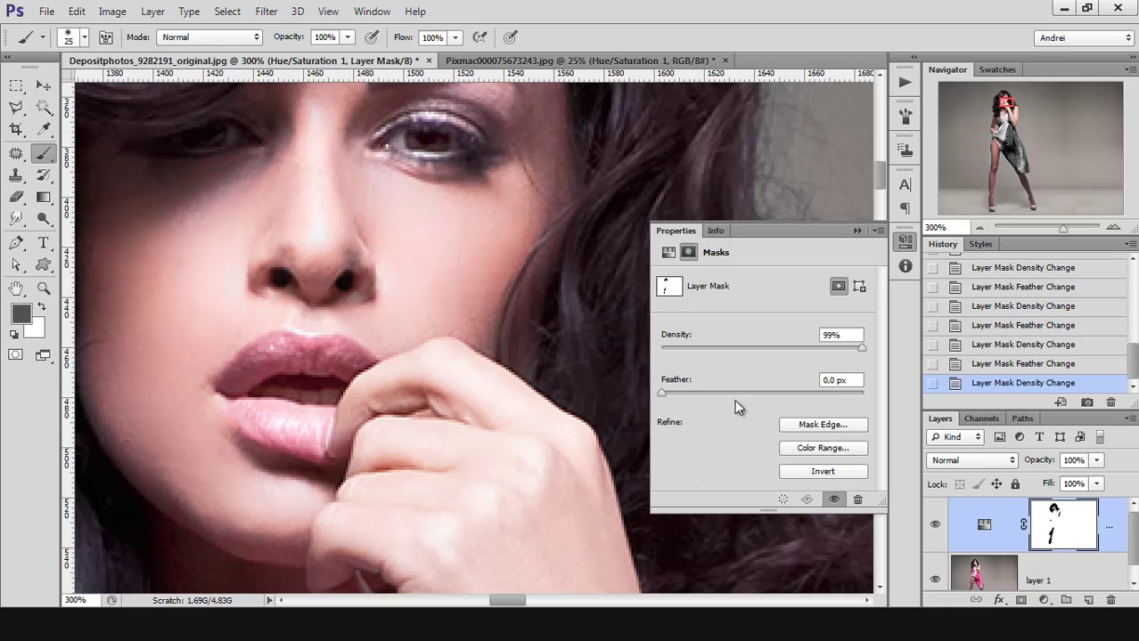
Step: Harden the 25 px brush tip and fill the whole layer mask with white
right_click(366, 232)
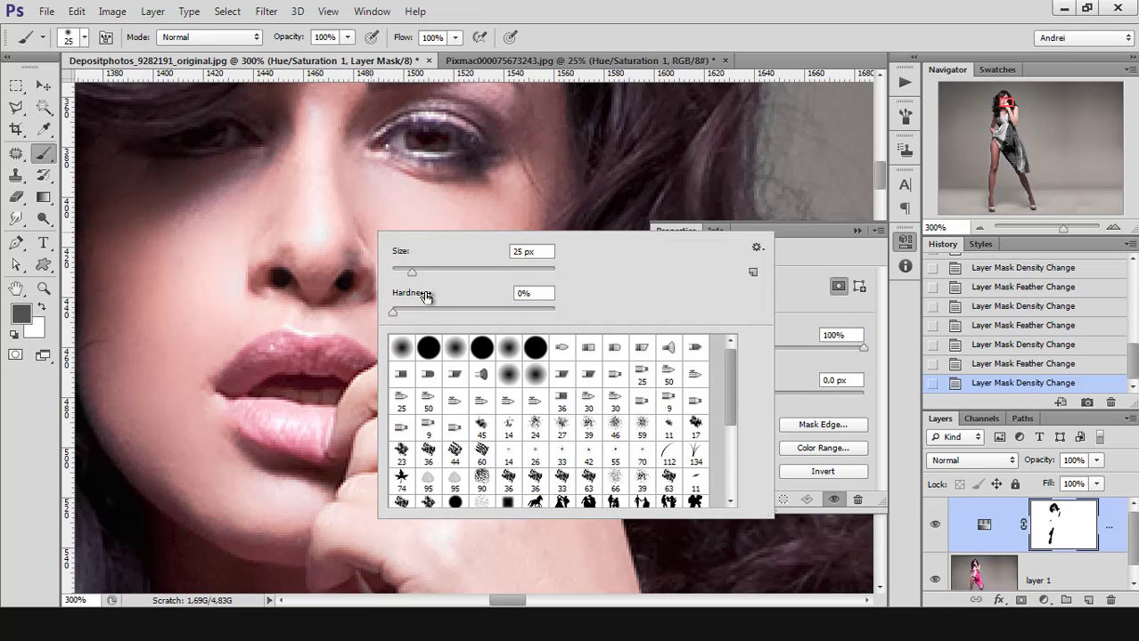
key("Tab")
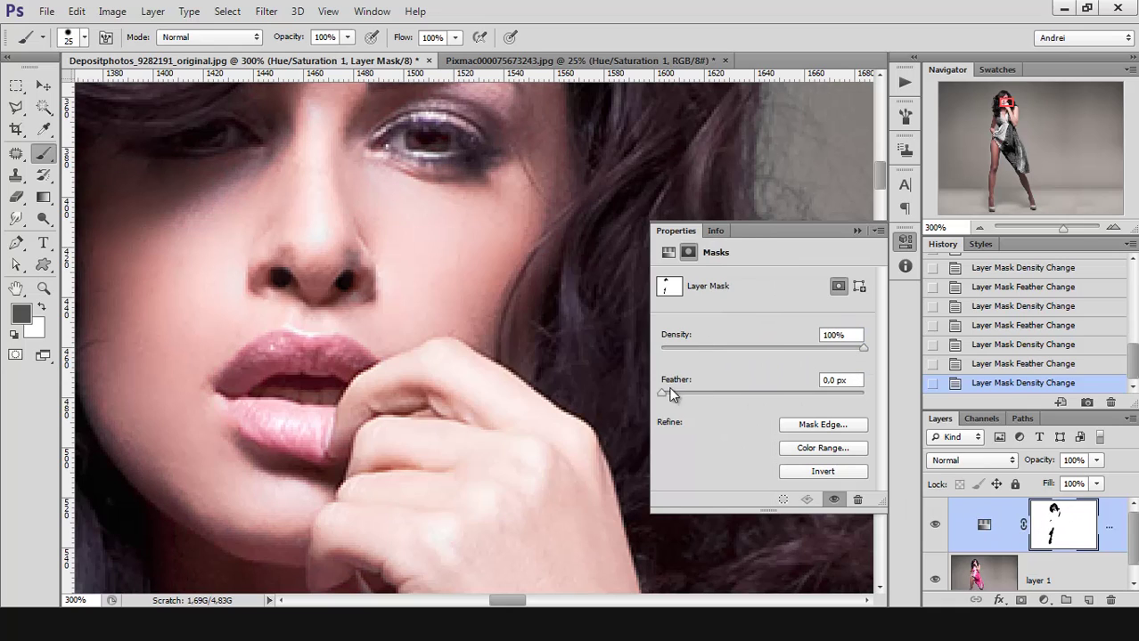
key("Return")
key("d")
key("alt+BackSpace")
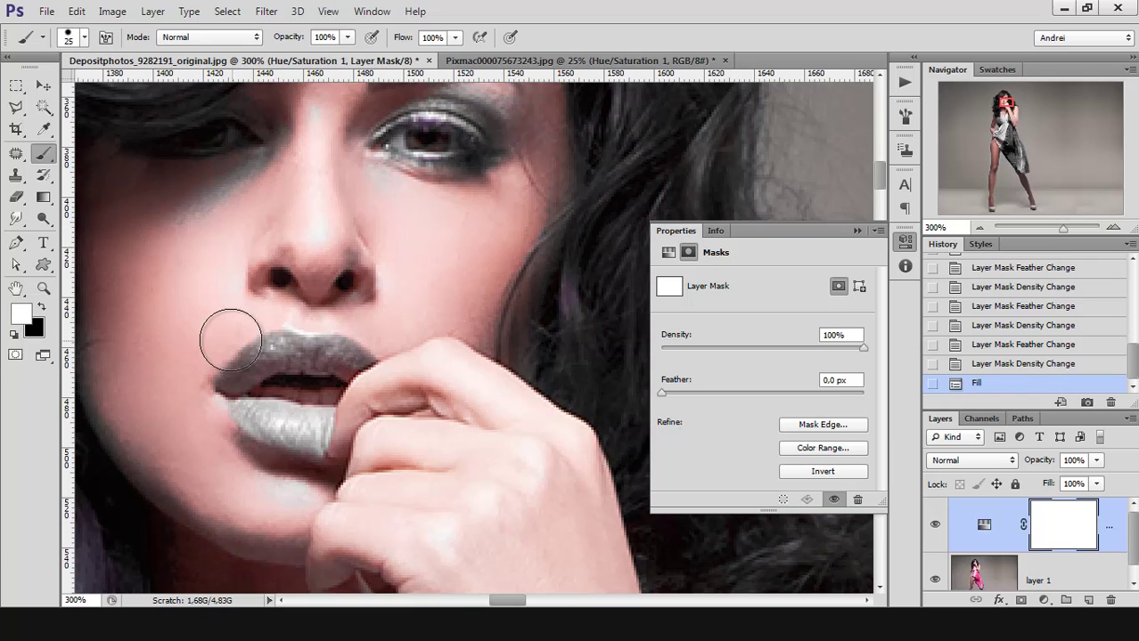
Step: Paint black on the mask over the left half of the lips and inspect the stroke in the mask alone
key("x")
mouse_move(242, 323)
left_mouse_down()
mouse_move(244, 445)
mouse_move(251, 324)
mouse_move(263, 438)
mouse_move(263, 316)
mouse_move(263, 467)
mouse_move(267, 391)
mouse_move(251, 359)
mouse_move(263, 363)
mouse_move(252, 373)
mouse_move(267, 360)
mouse_move(252, 412)
mouse_move(249, 383)
mouse_move(249, 433)
mouse_move(330, 370)
left_mouse_up()
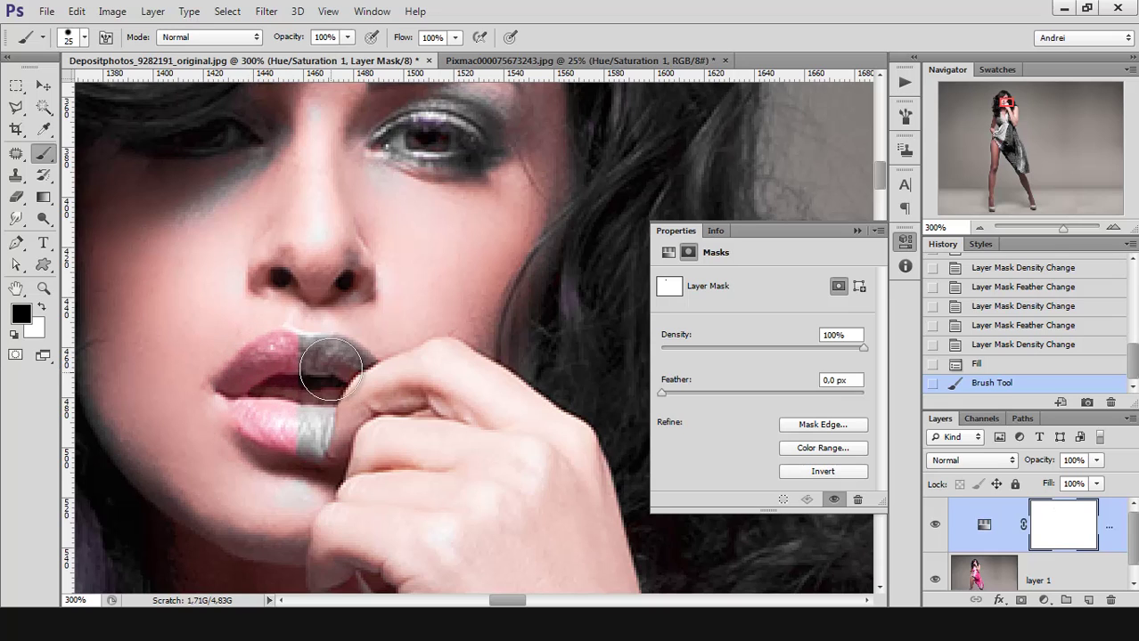
left_click(1050, 537, "alt")
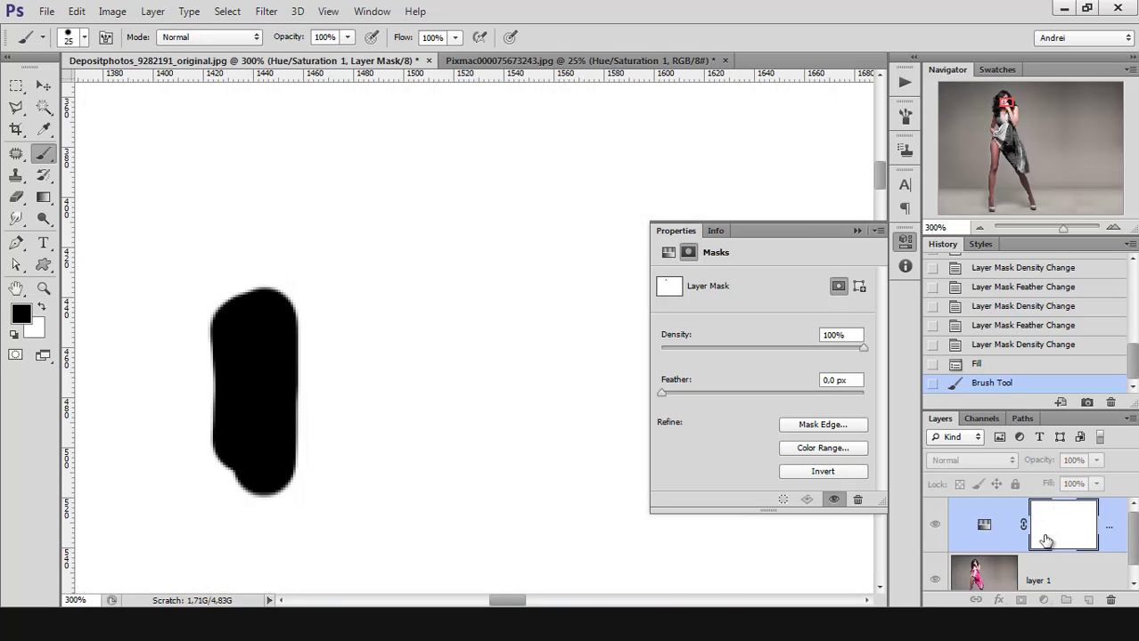
left_click(1049, 536, "alt")
Step: Try mask Feather values of 8,3 px and 8,8 px, comparing the mask alone with the image, and reset the Feather to 0,0 px
left_click_drag(669, 393, 730, 398)
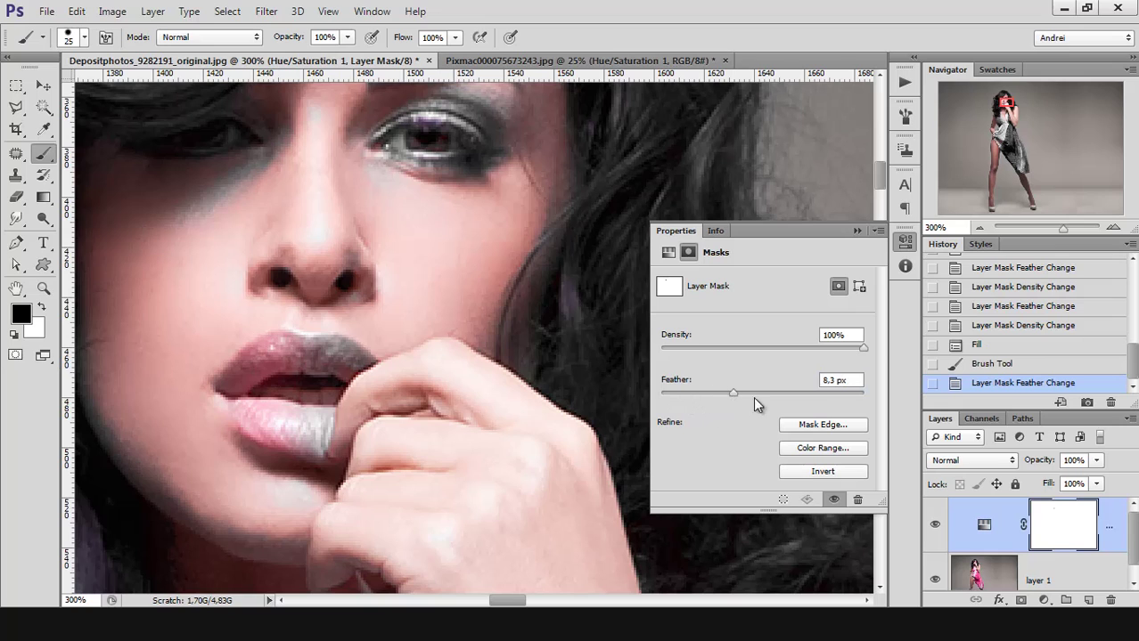
left_click(1055, 533, "alt")
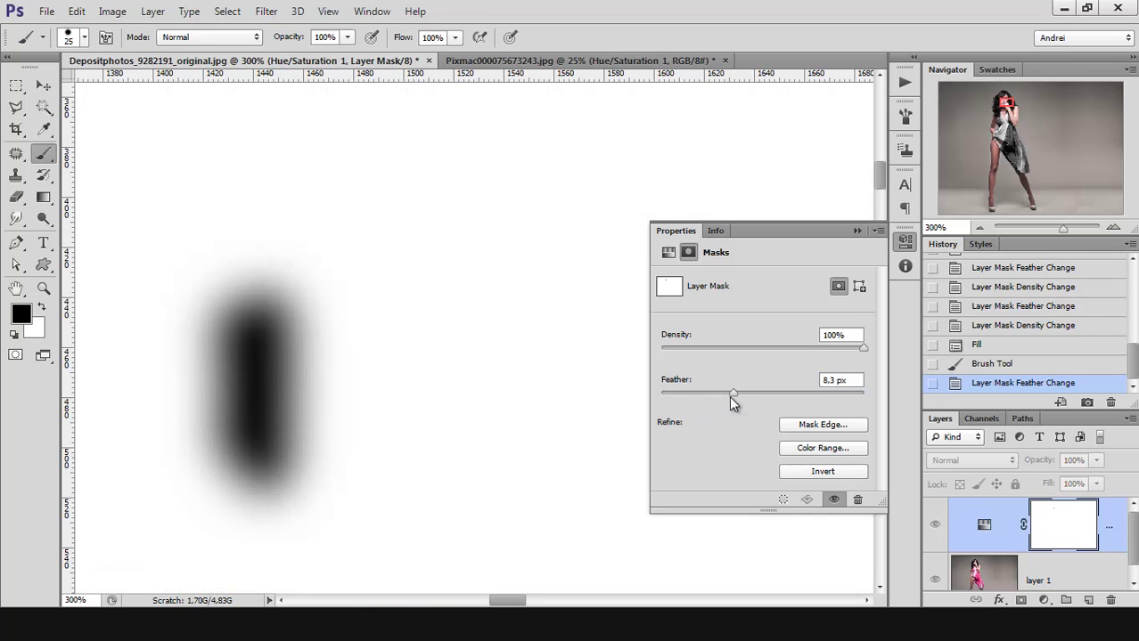
mouse_move(679, 398)
left_mouse_down()
mouse_move(664, 401)
mouse_move(731, 398)
left_mouse_up()
mouse_move(733, 396)
left_mouse_down()
mouse_move(682, 398)
mouse_move(776, 399)
mouse_move(645, 386)
left_mouse_up()
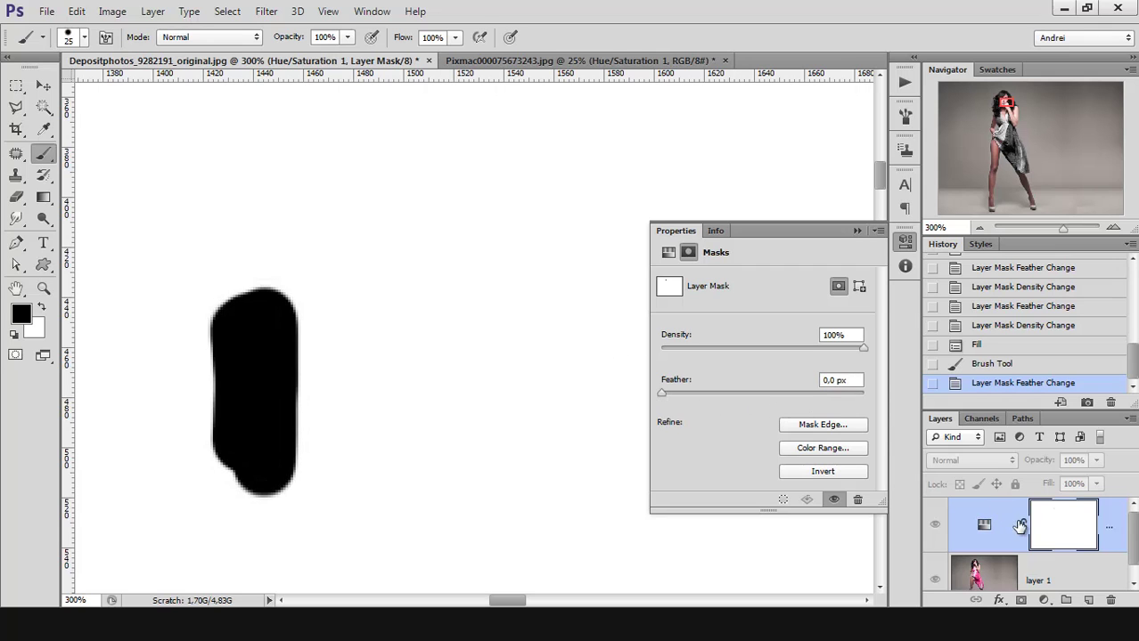
left_click(1040, 526, "alt")
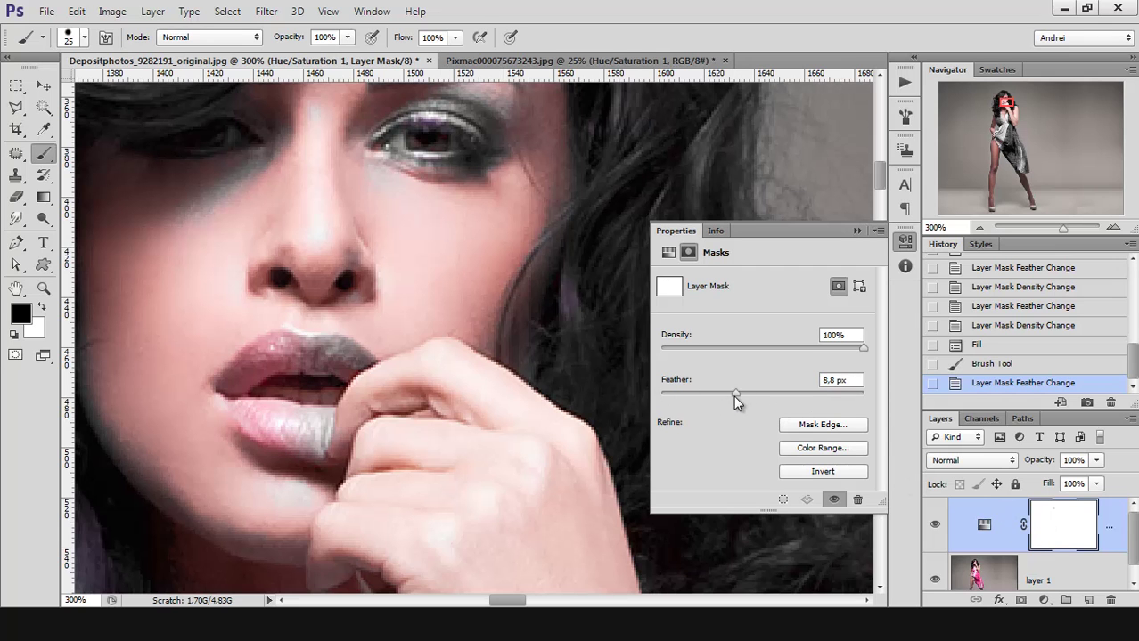
left_click_drag(734, 395, 629, 385)
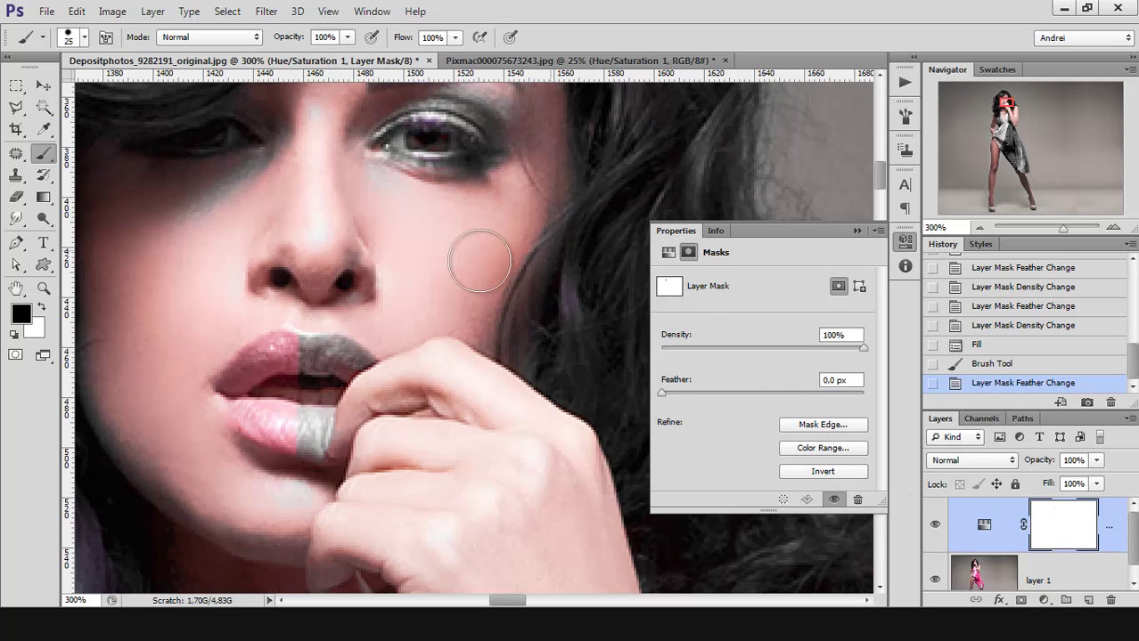
Step: Paint black on the mask over the lips, eyes and left side of the hair, enlarging the brush to 45 px
left_click(413, 255, "ctrl+alt")
left_click(413, 255, "ctrl+alt")
left_click_drag(418, 256, 458, 307)
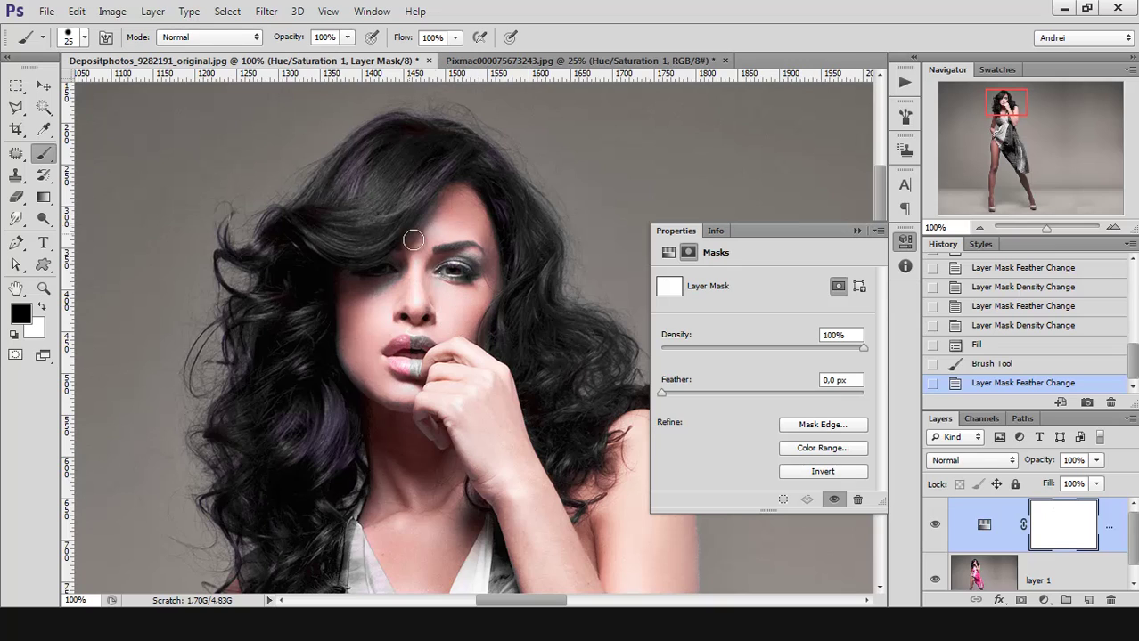
mouse_move(466, 267)
left_mouse_down()
mouse_move(431, 310)
mouse_move(404, 360)
mouse_move(428, 364)
mouse_move(372, 278)
mouse_move(361, 297)
mouse_move(334, 294)
mouse_move(329, 436)
mouse_move(280, 425)
mouse_move(280, 351)
left_mouse_up()
key("bracketright")
key("bracketright")
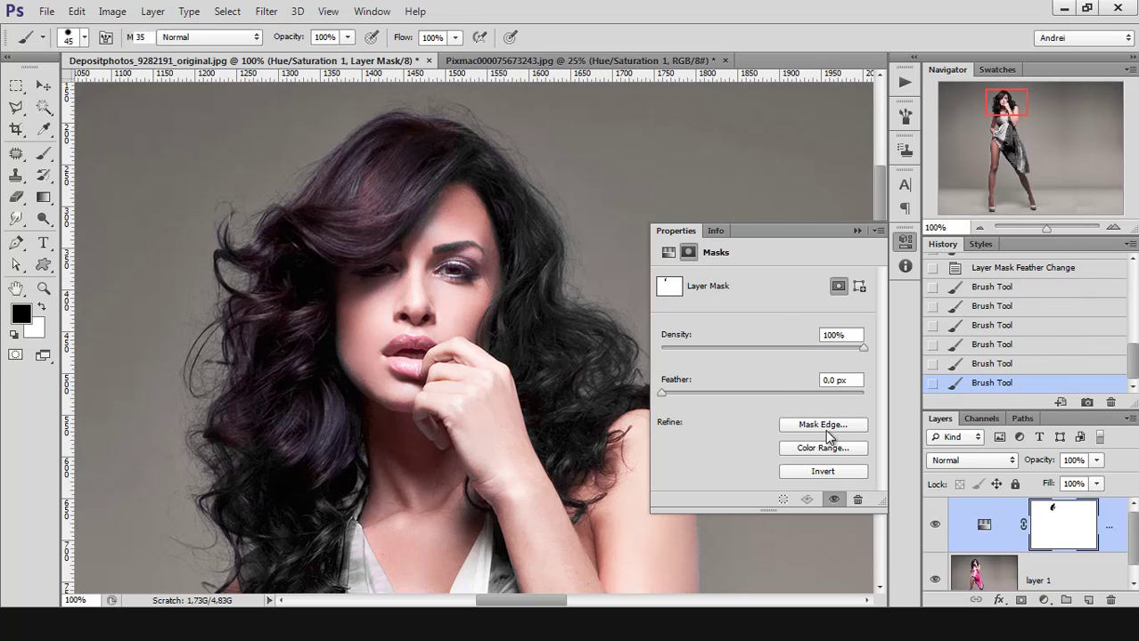
Step: Look over the Refine Mask settings for the layer mask and close them without applying anything
left_click(824, 426)
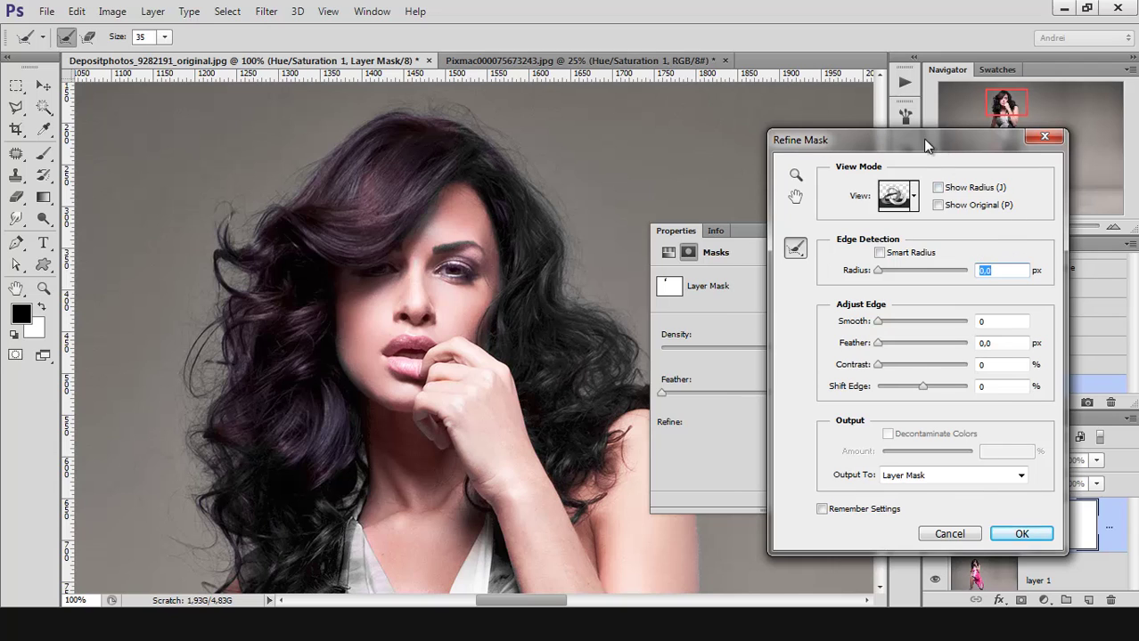
left_click_drag(924, 143, 834, 133)
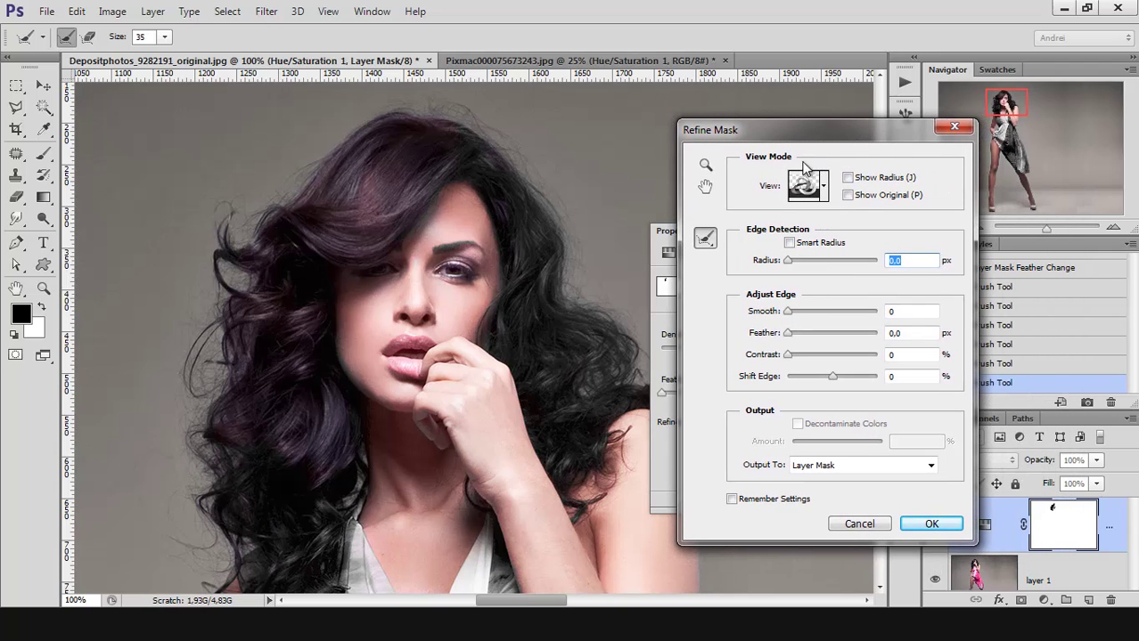
left_click(859, 525)
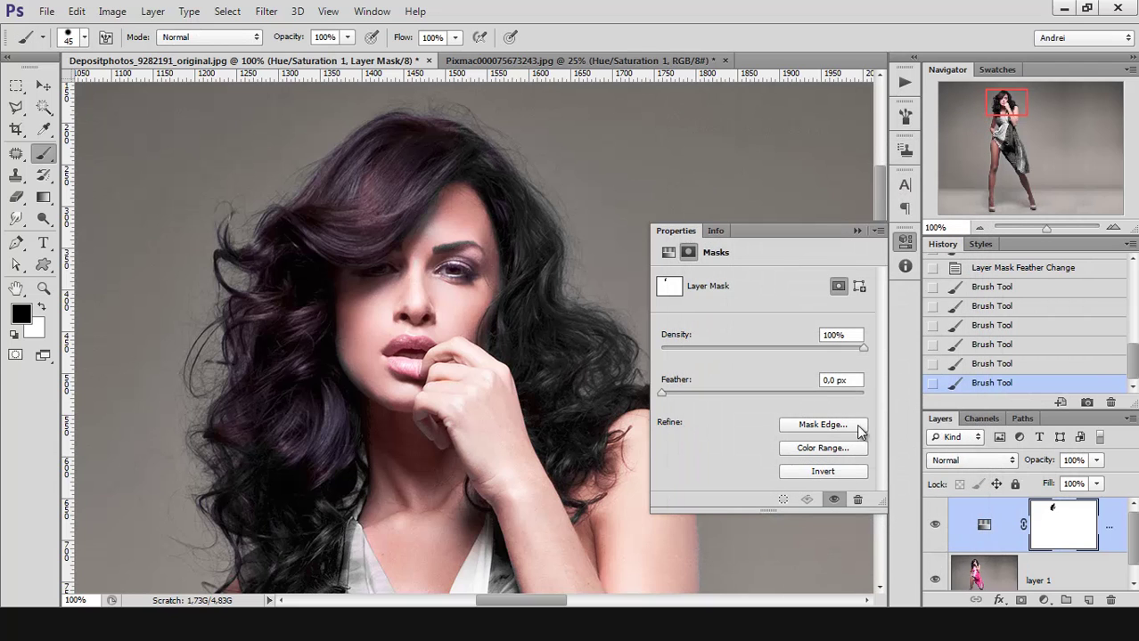
Step: Start a Color Range for the layer mask and sample the darker pink shades of the dress bodice
left_click(821, 448)
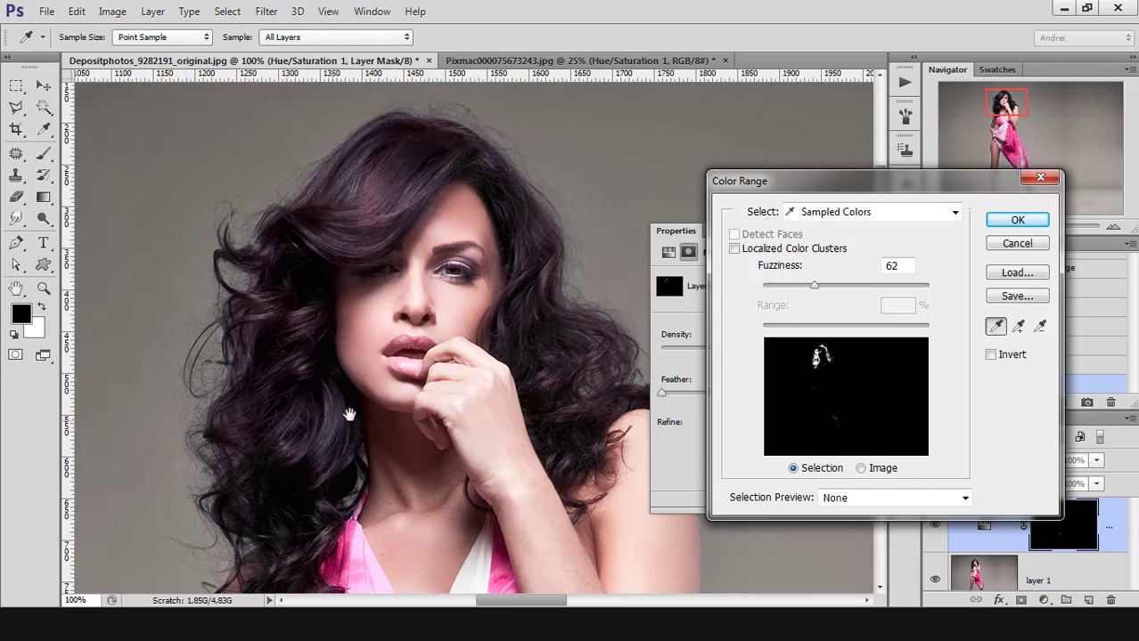
left_click_drag(349, 415, 337, 285)
left_click(338, 296)
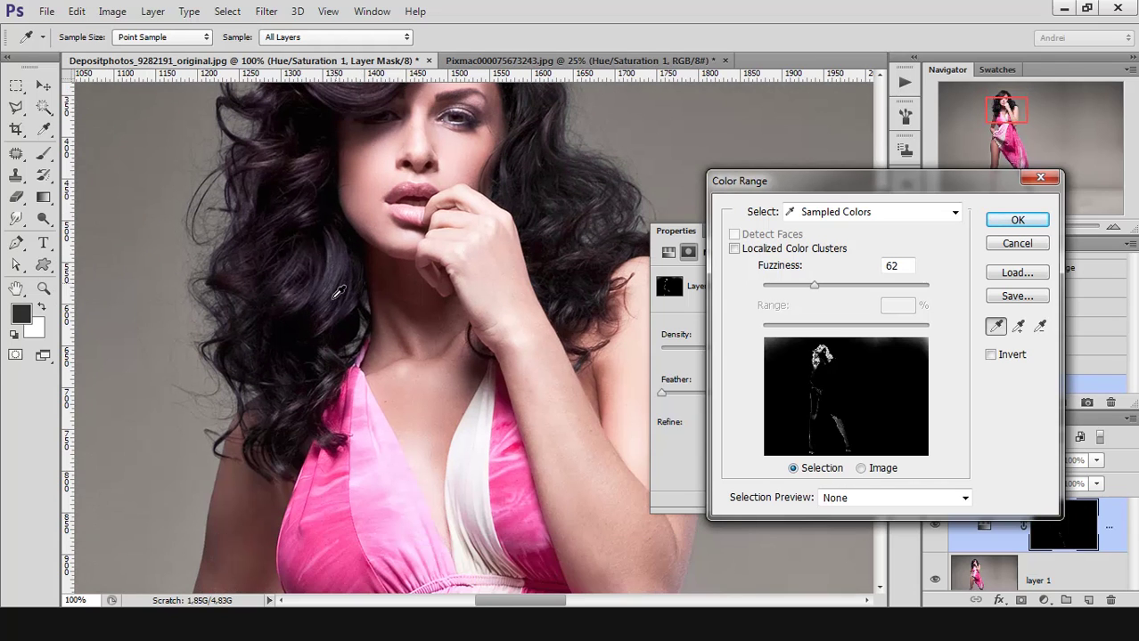
scroll(351, 313, "down", 5)
left_click(335, 393)
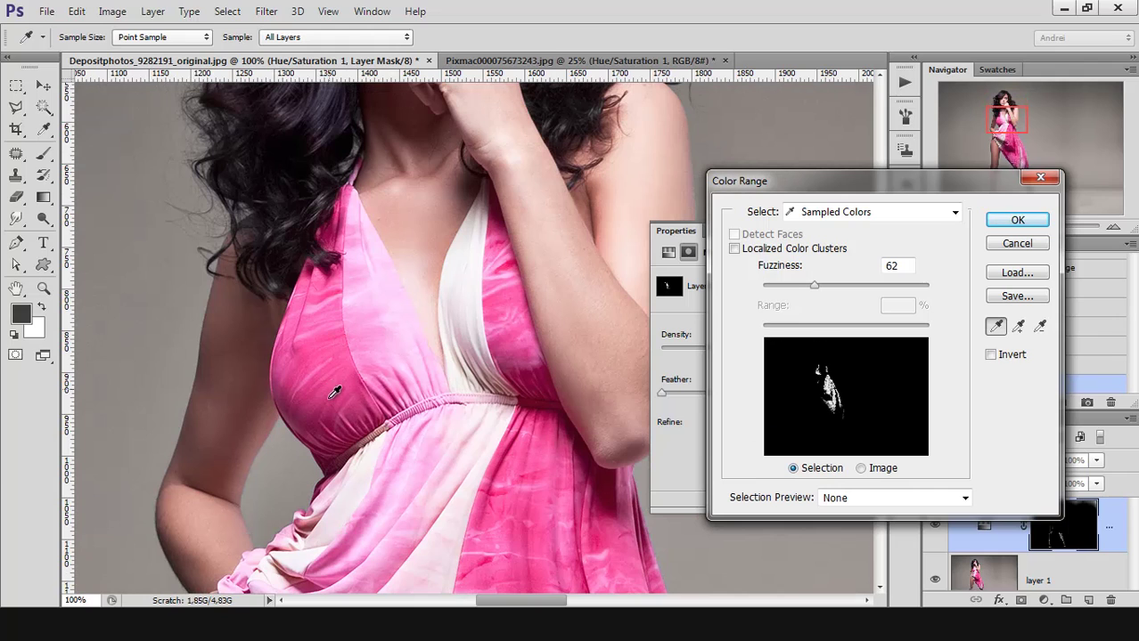
left_click(336, 420, "shift")
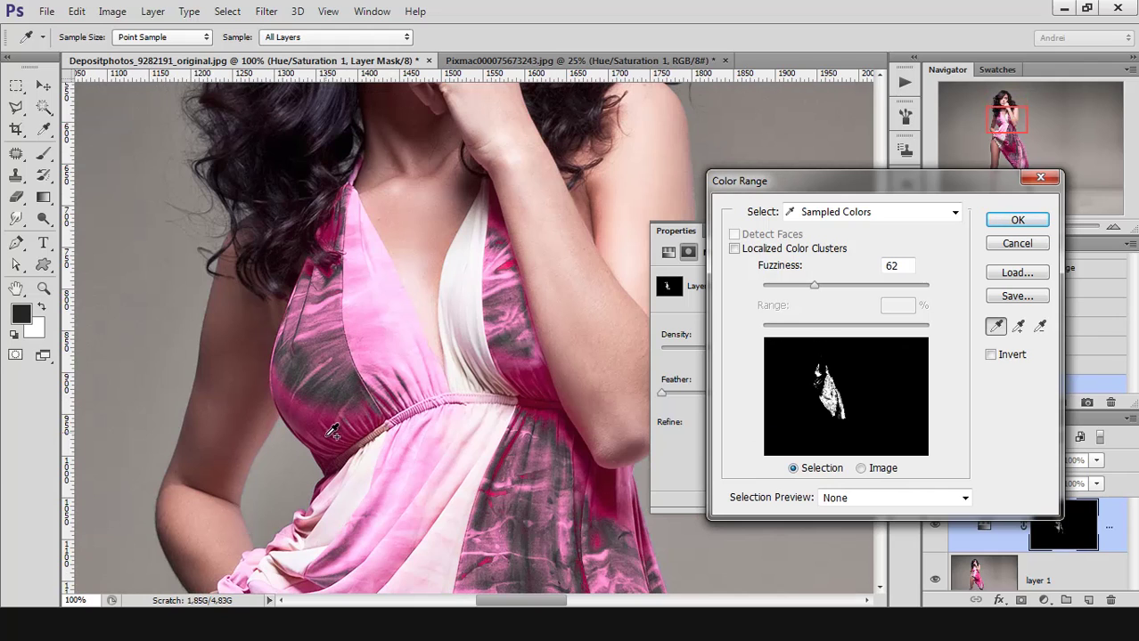
left_click(342, 360, "shift")
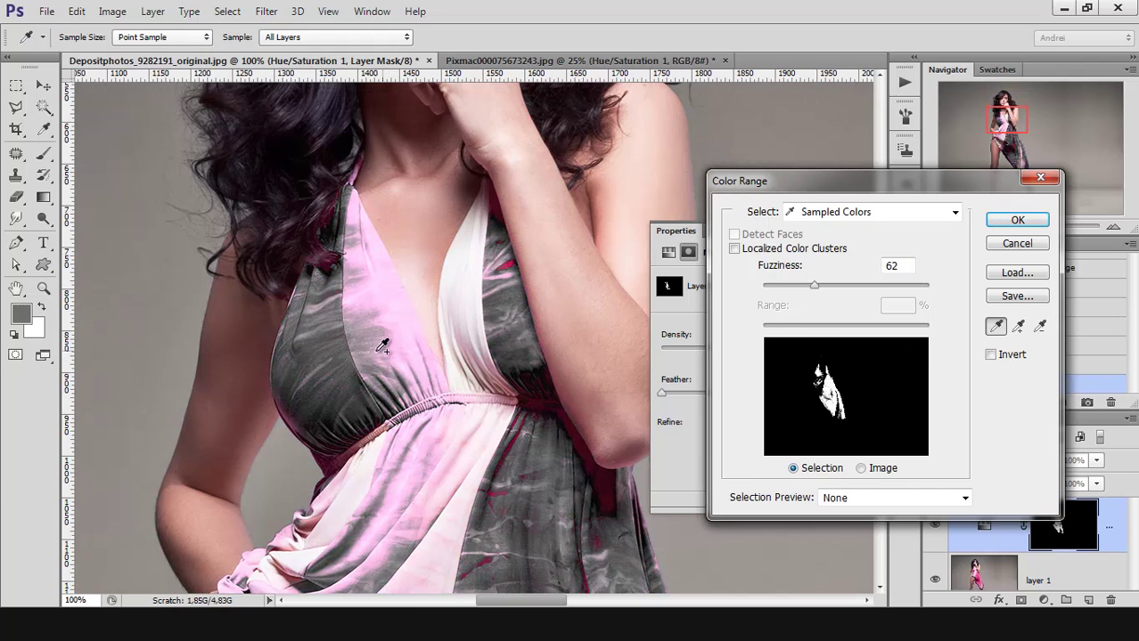
Step: Add the light pink bodice, skirt and dark side-panel shades of the dress to the mask's Color Range
left_click(1017, 327)
left_click(351, 287)
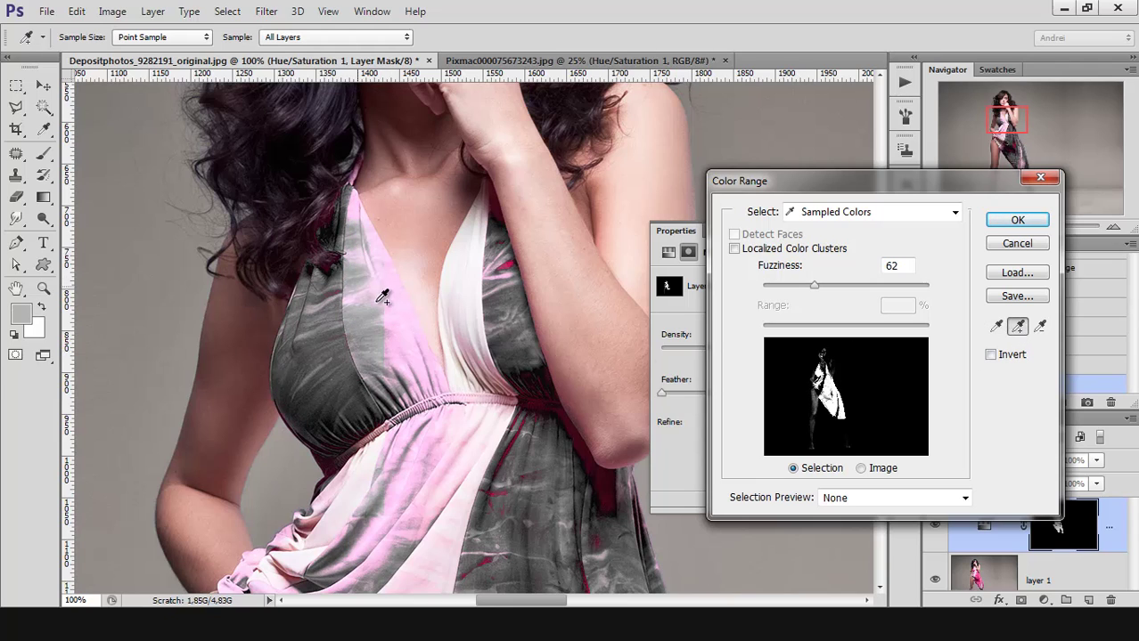
left_click(609, 492)
mouse_move(508, 474)
left_mouse_down()
mouse_move(499, 490)
mouse_move(398, 540)
left_mouse_up()
left_click(496, 346)
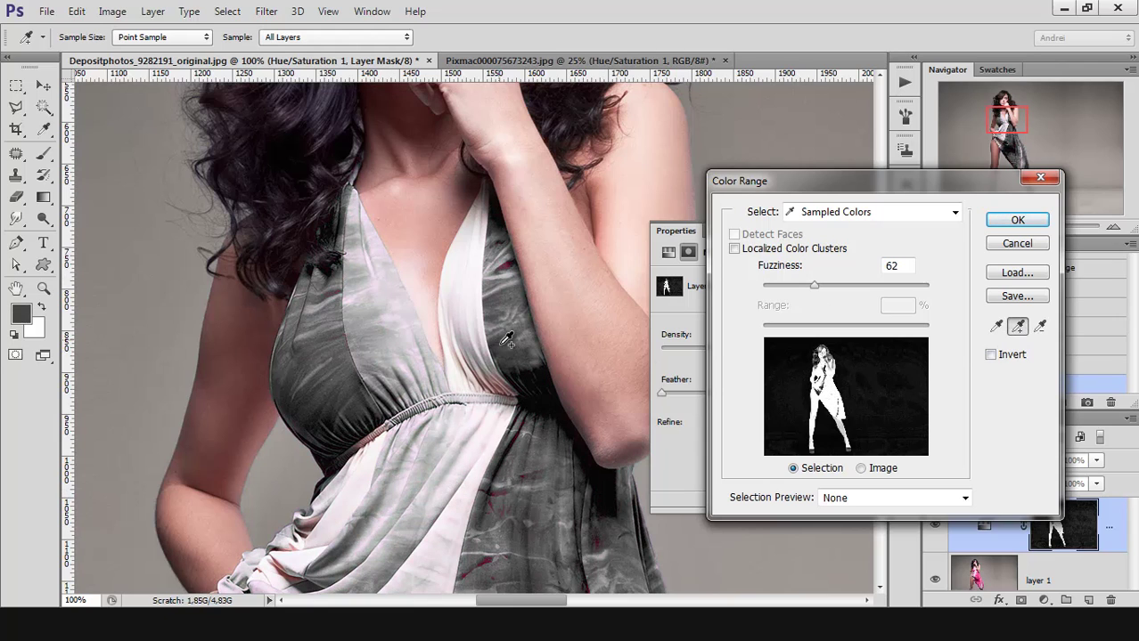
Step: Add more shades from the skirt folds to the Color Range, undo the sample from the pale skirt panel, and apply the range to the mask
left_click_drag(383, 526, 423, 392)
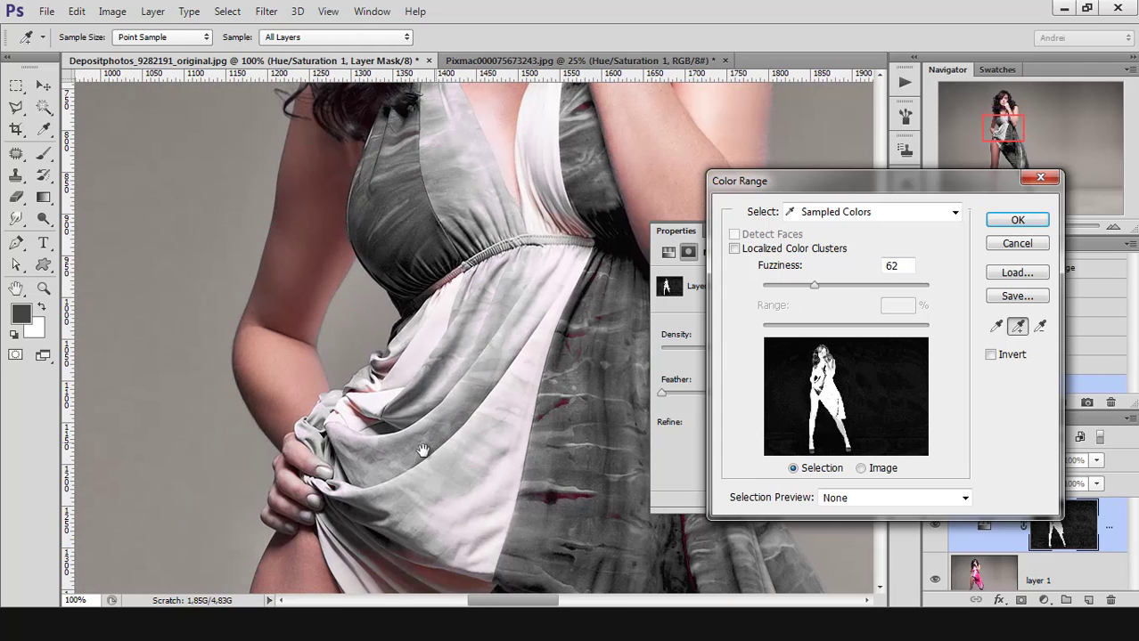
left_click(410, 434)
left_click(493, 471)
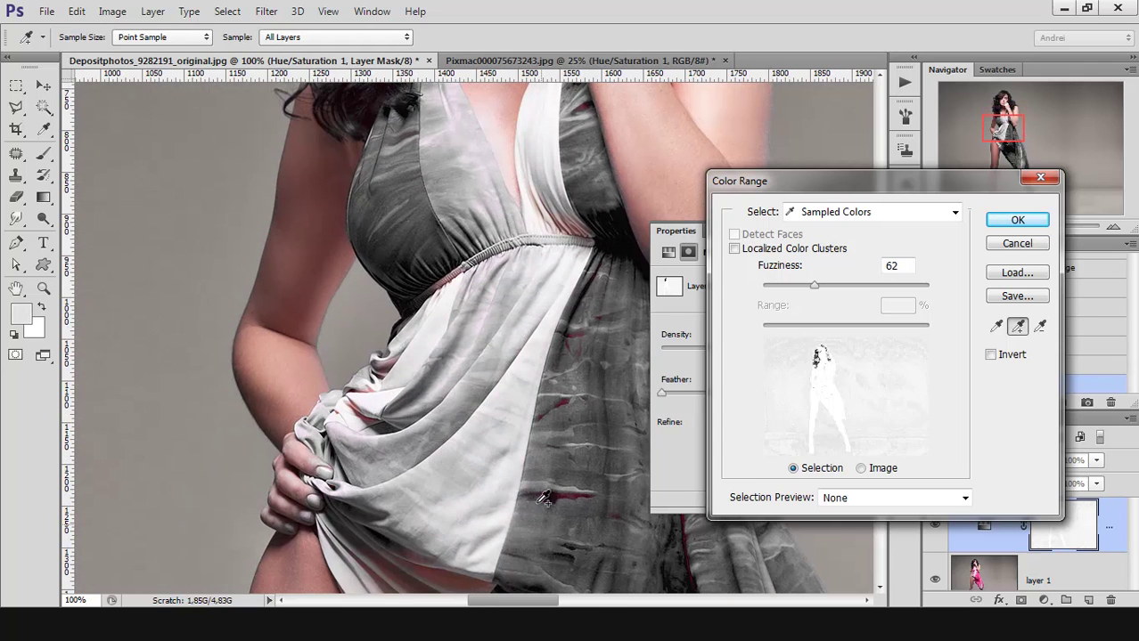
key("ctrl")
left_click(574, 463)
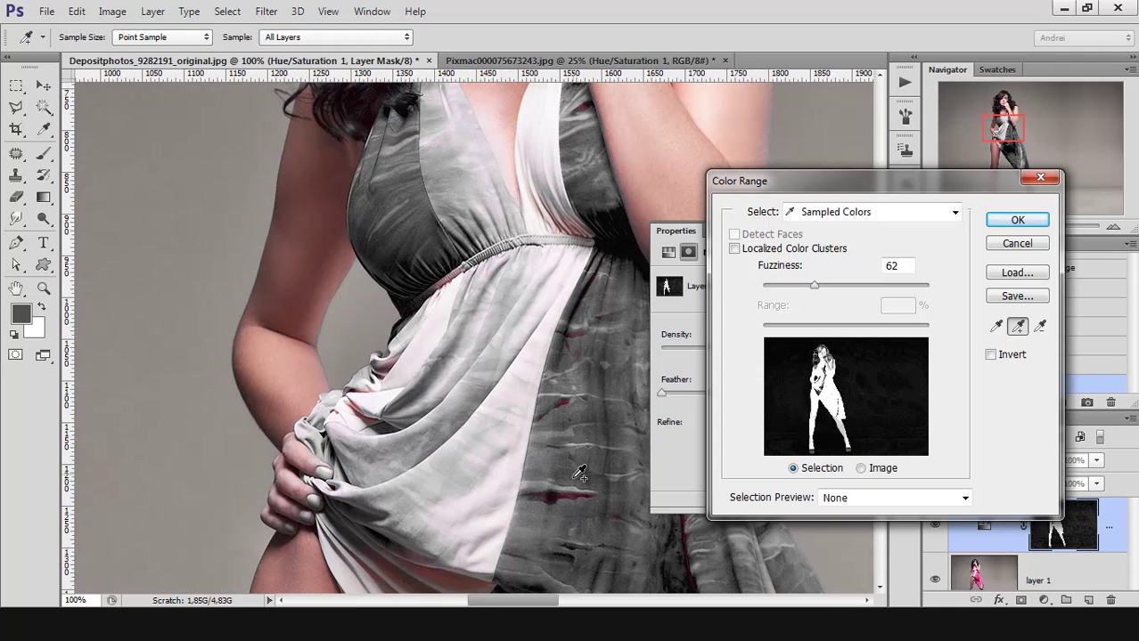
left_click(1014, 222)
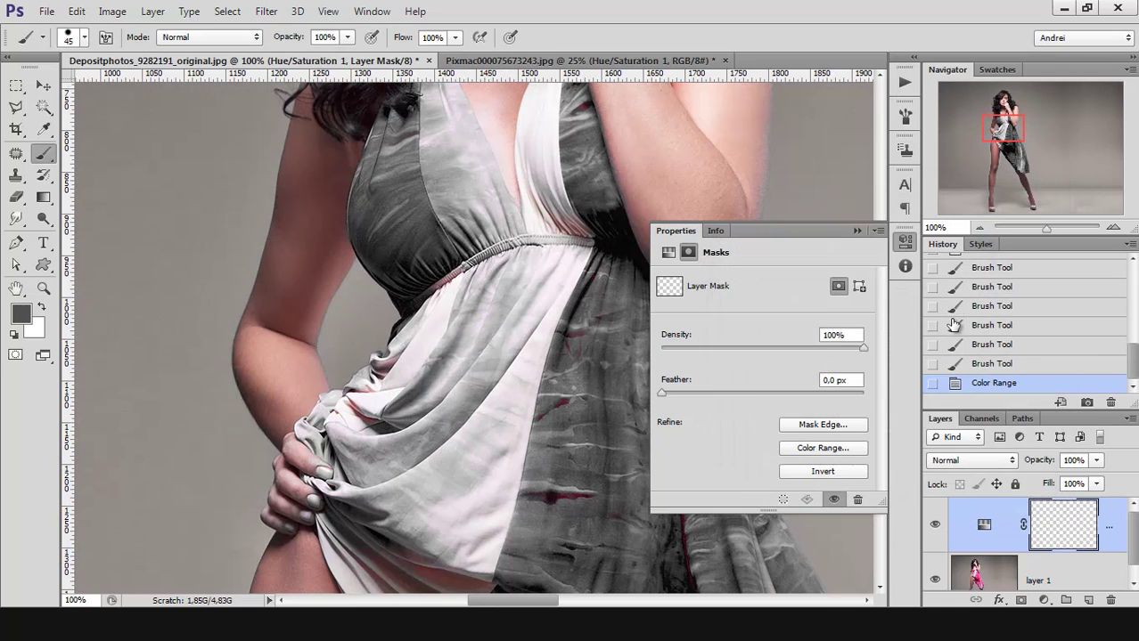
Step: Set the layer mask's Feather to 4,2 px, leave its Density at 100%, and invert the mask
left_click_drag(665, 392, 706, 393)
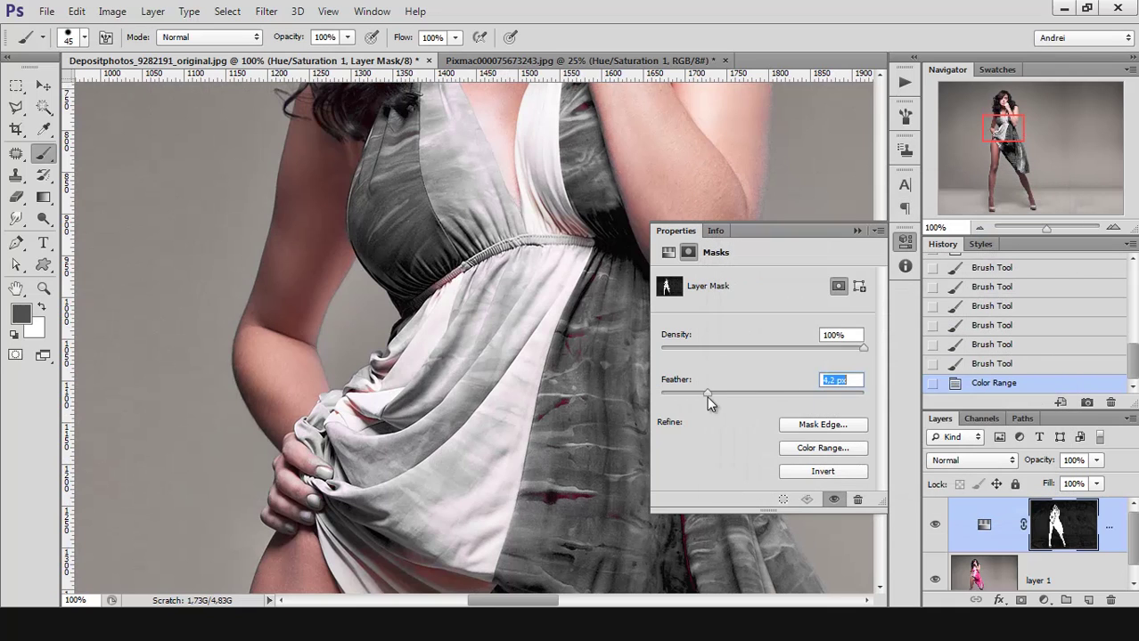
mouse_move(862, 348)
left_mouse_down()
mouse_move(761, 354)
mouse_move(864, 352)
left_mouse_up()
left_click(812, 474)
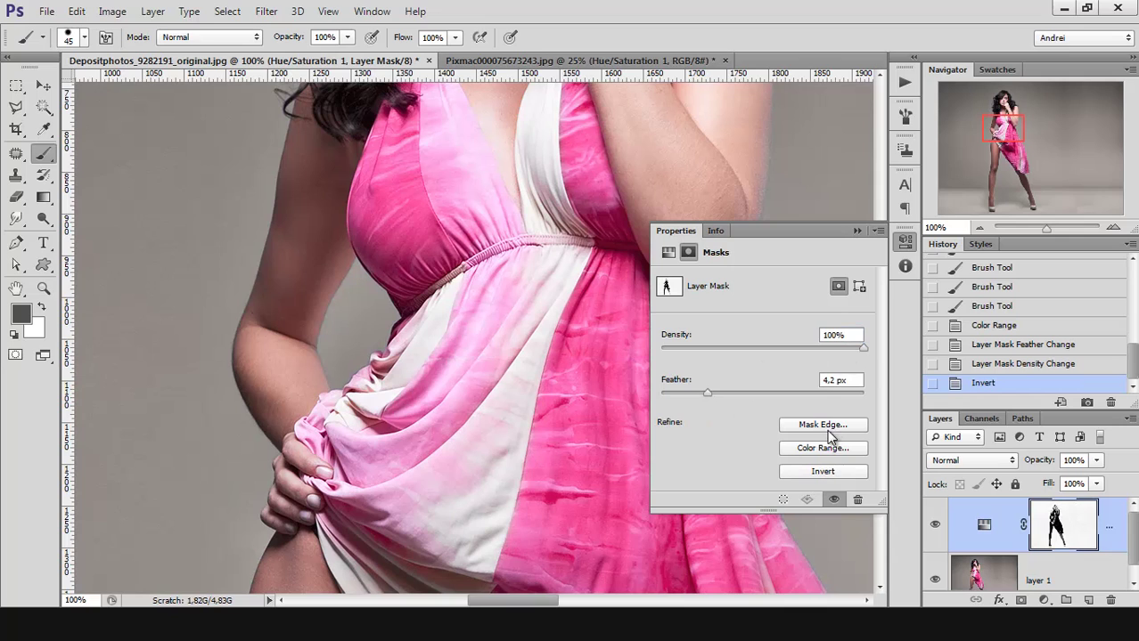
Step: Display the mask alone, set its Feather to 1,6 px, collapse the mask properties and return to the image
left_click(1054, 526, "alt")
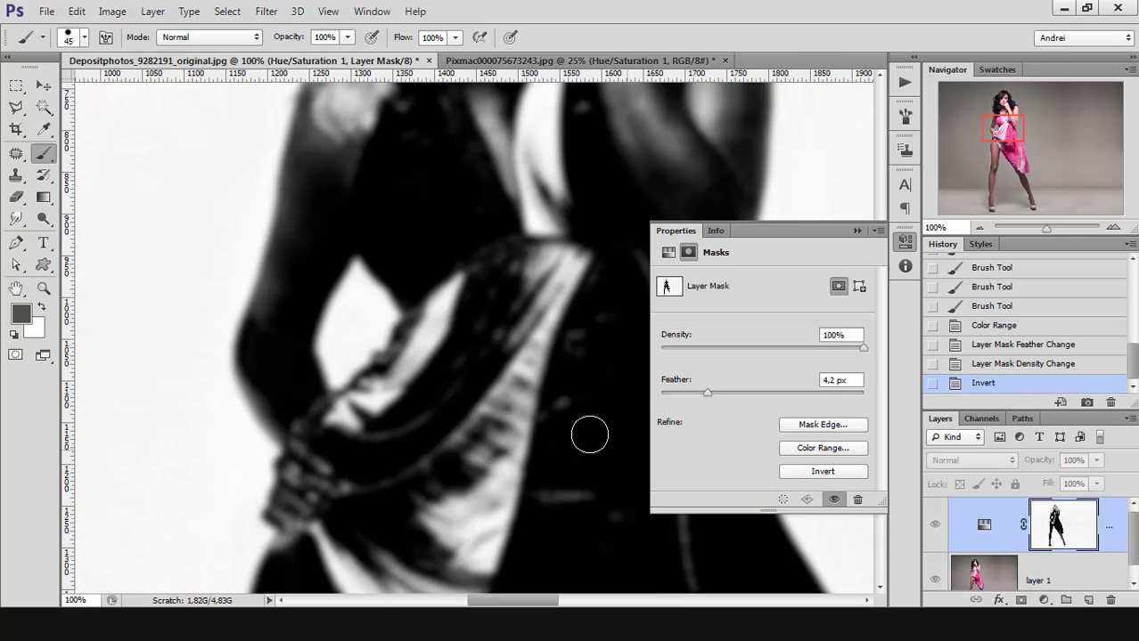
left_click_drag(696, 384, 603, 383)
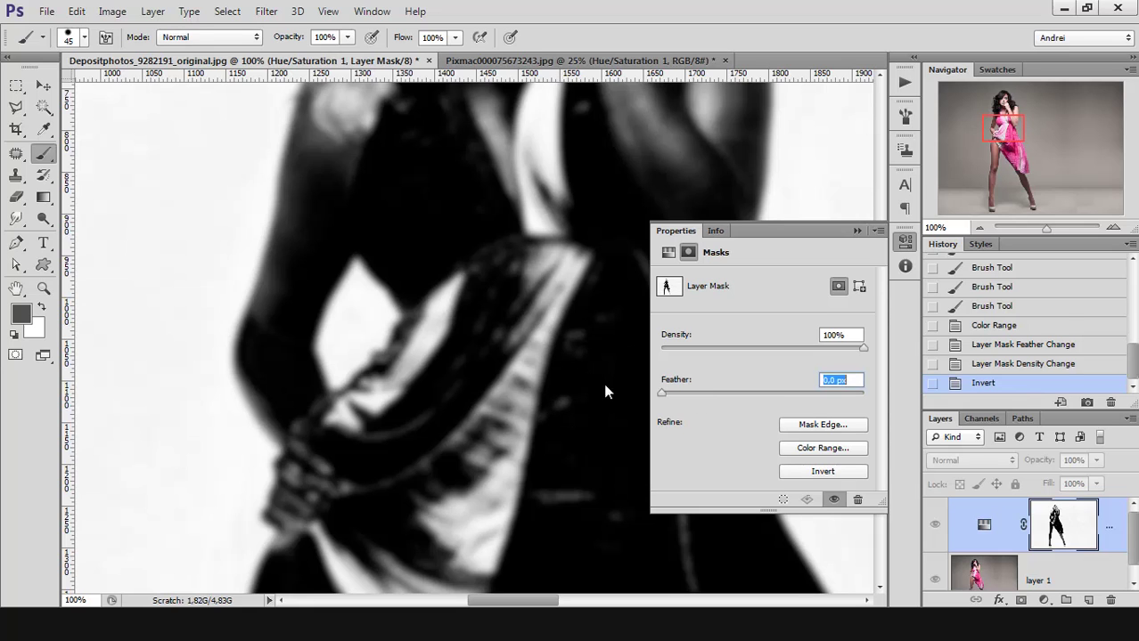
left_click_drag(673, 396, 679, 394)
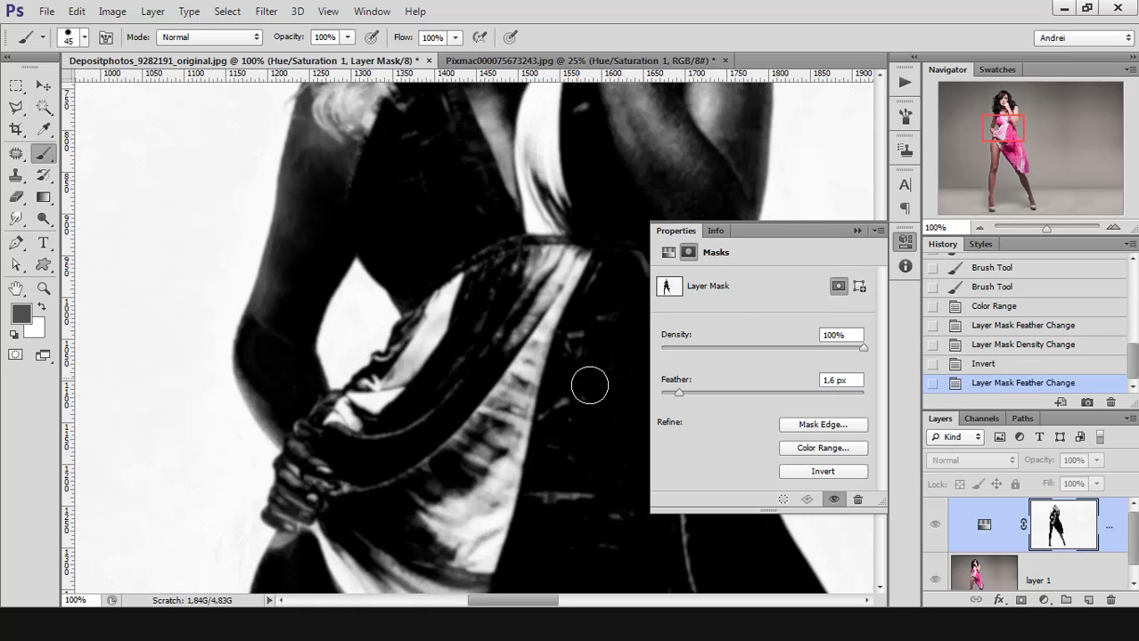
left_click(857, 230)
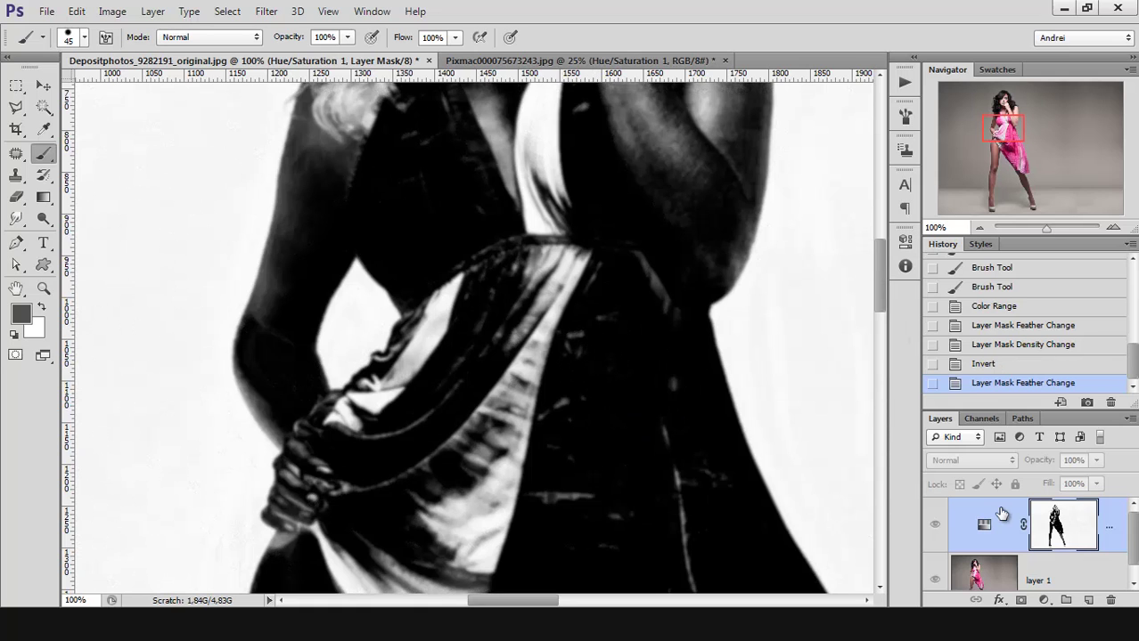
left_click(1044, 525, "alt")
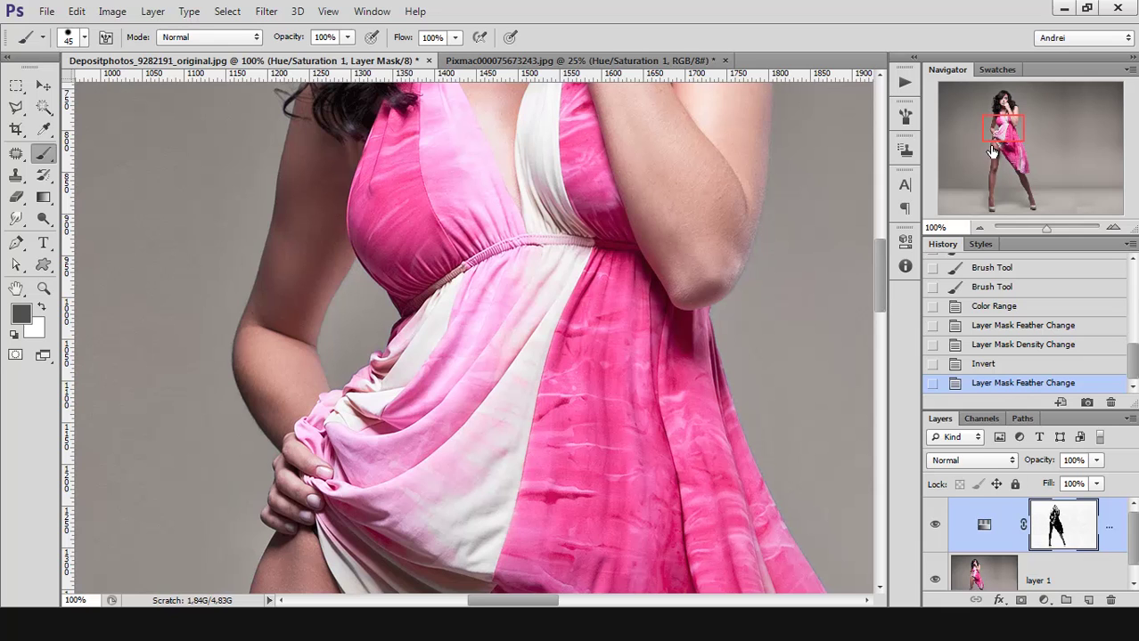
Step: Examine the inverted mask's effect on the woman's hair, eyes and lips, and on the figure as a whole
left_click_drag(994, 145, 998, 109)
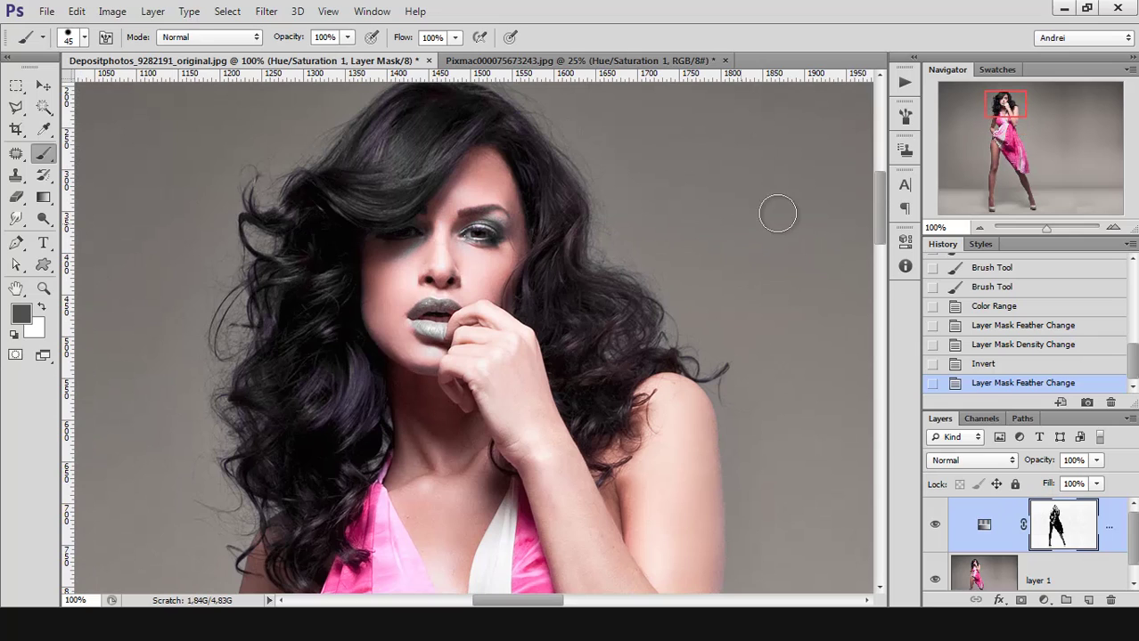
left_click_drag(1004, 104, 1007, 106)
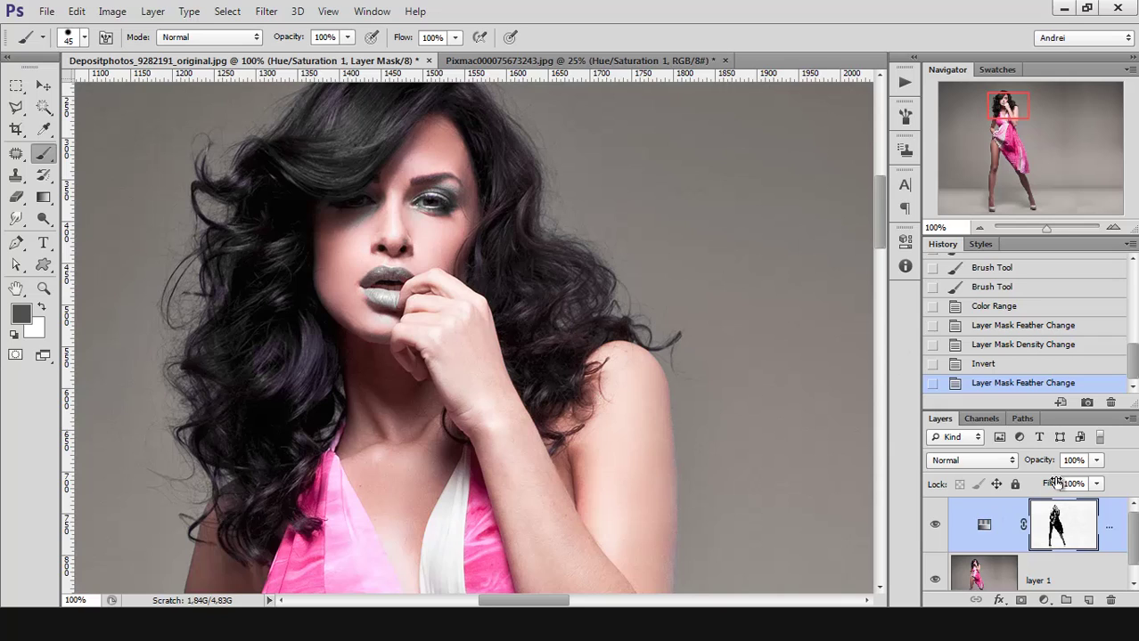
key("ctrl+minus")
key("ctrl+minus")
key("ctrl+minus")
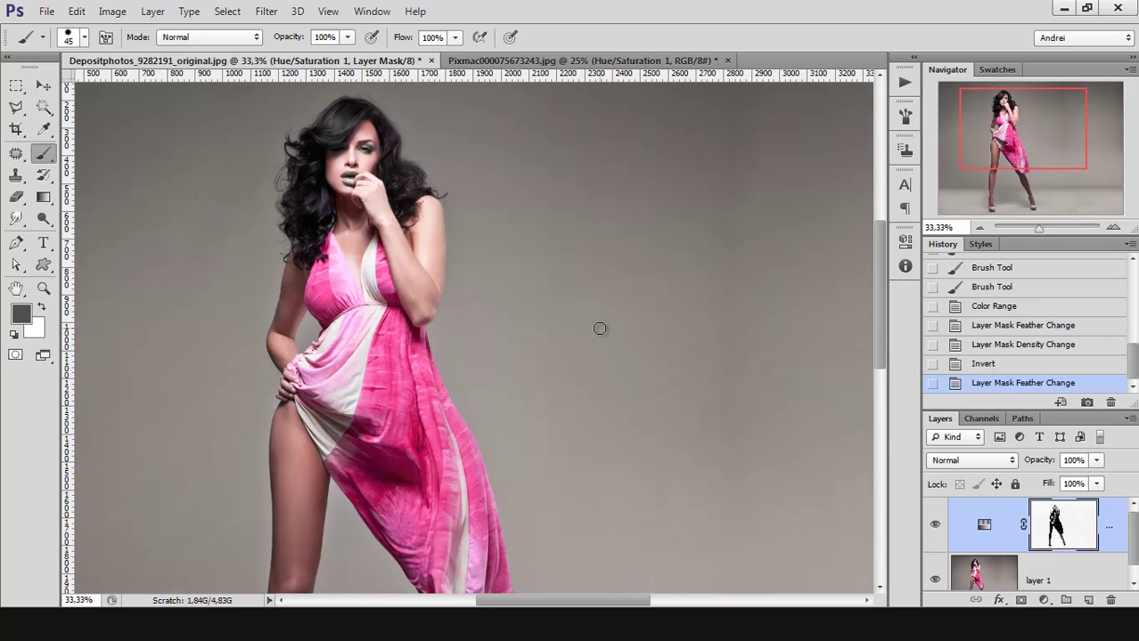